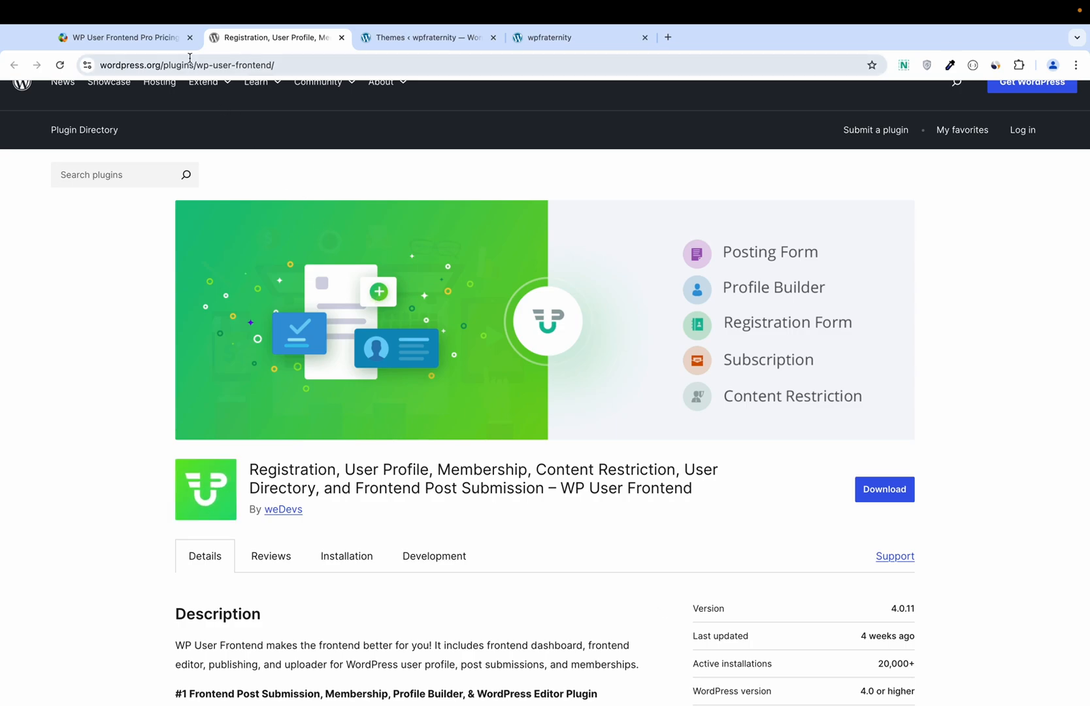
Step: Review the WP User Frontend Pro pricing plans, then return to the wpfraternity Themes page
click(130, 38)
scroll(312, 266, up, 3)
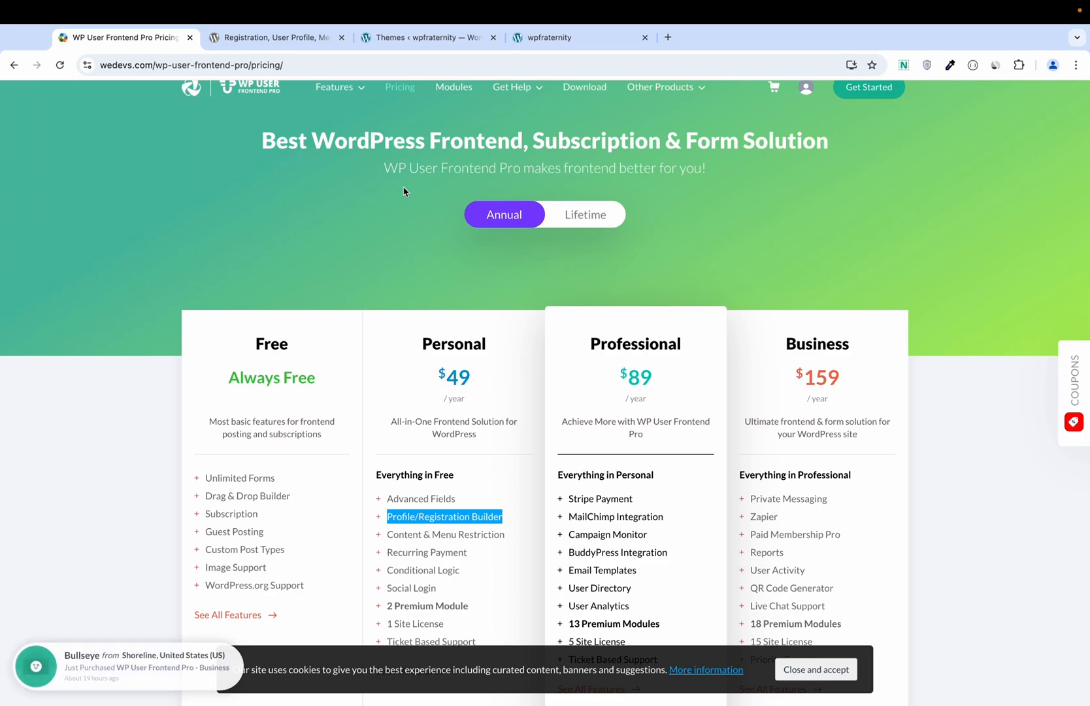
click(424, 43)
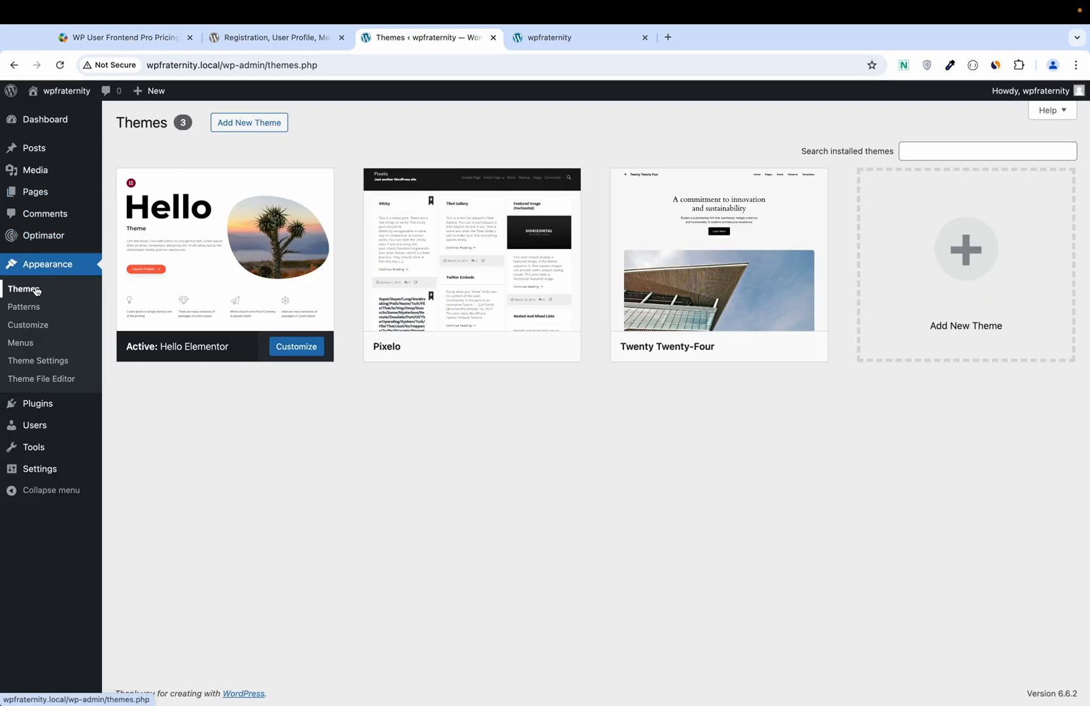
Step: Go to Add New Plugin and search the directory for 'wp user frontend'
mouse_move(150, 255)
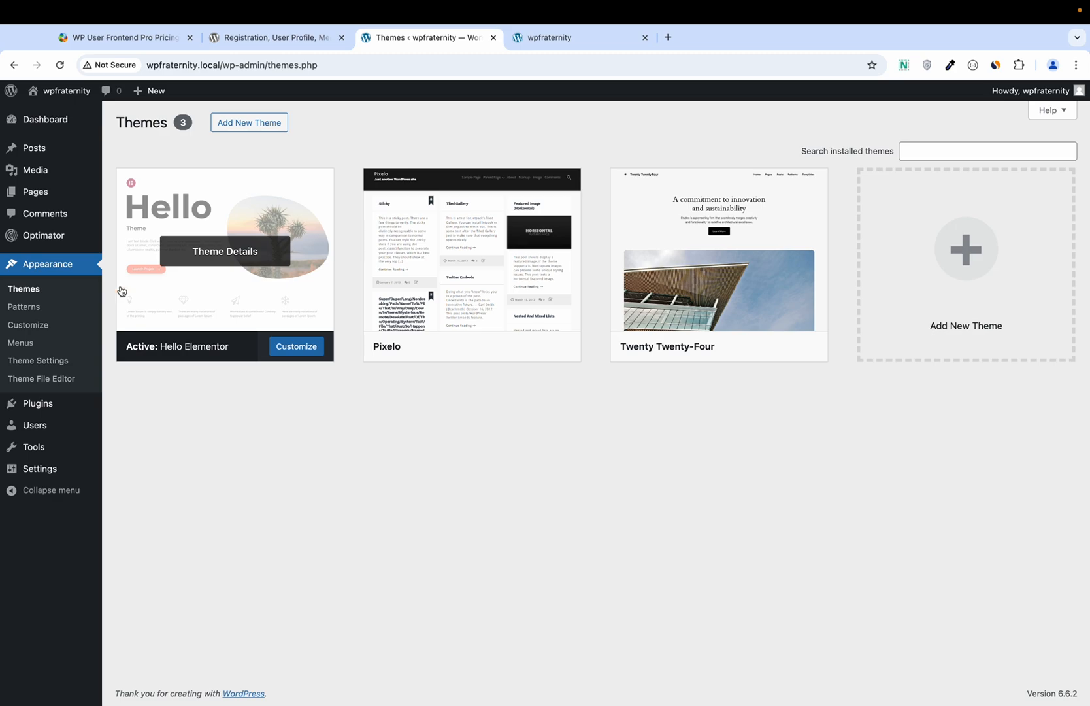
mouse_move(46, 405)
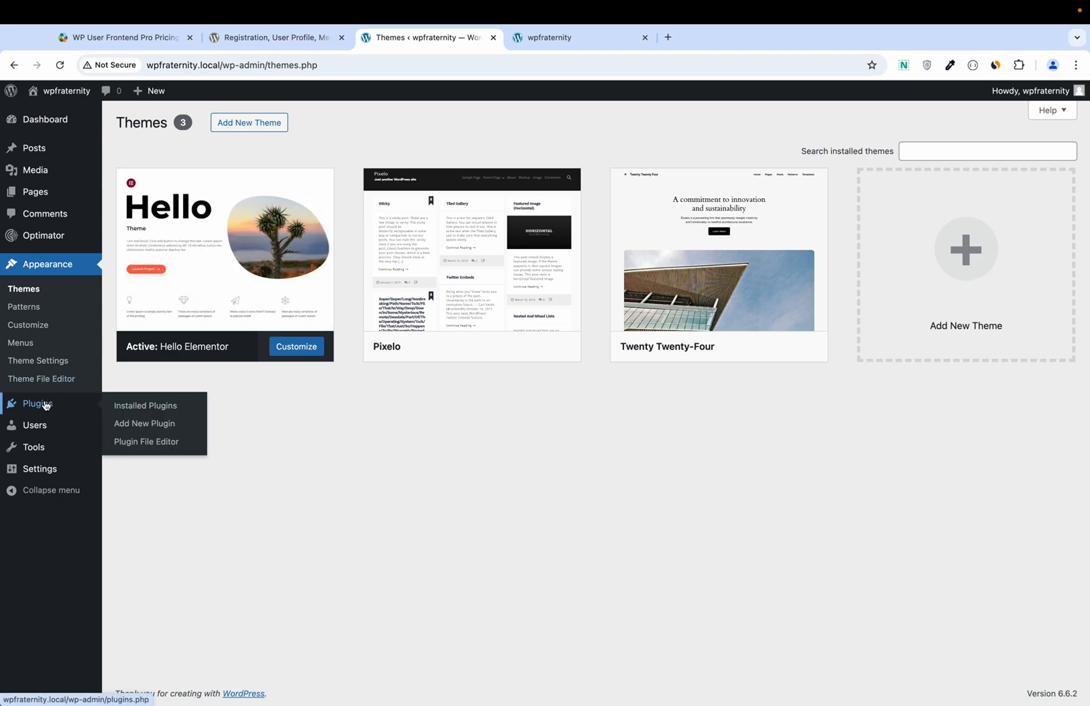
click(134, 406)
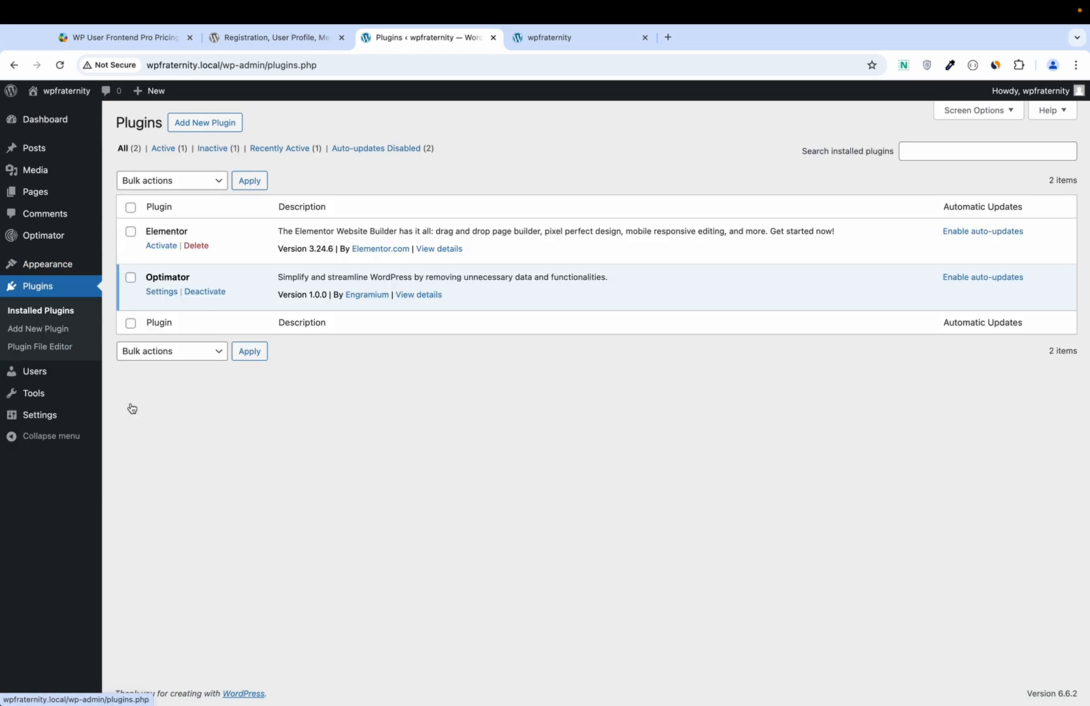
click(209, 130)
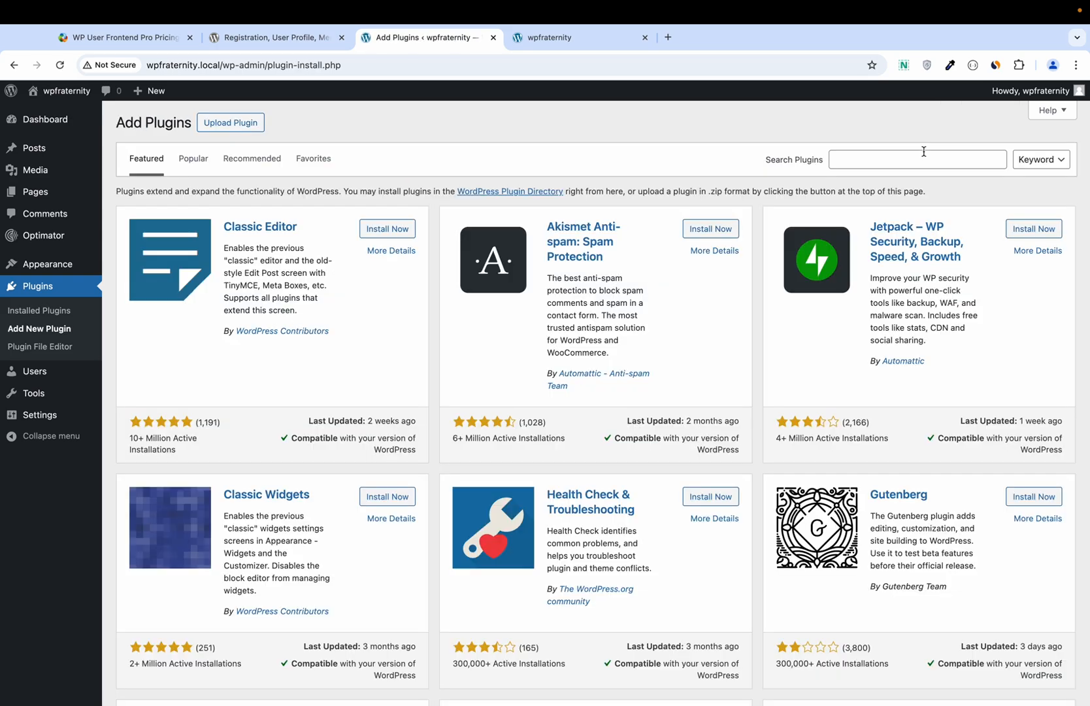
click(907, 157)
text(w)
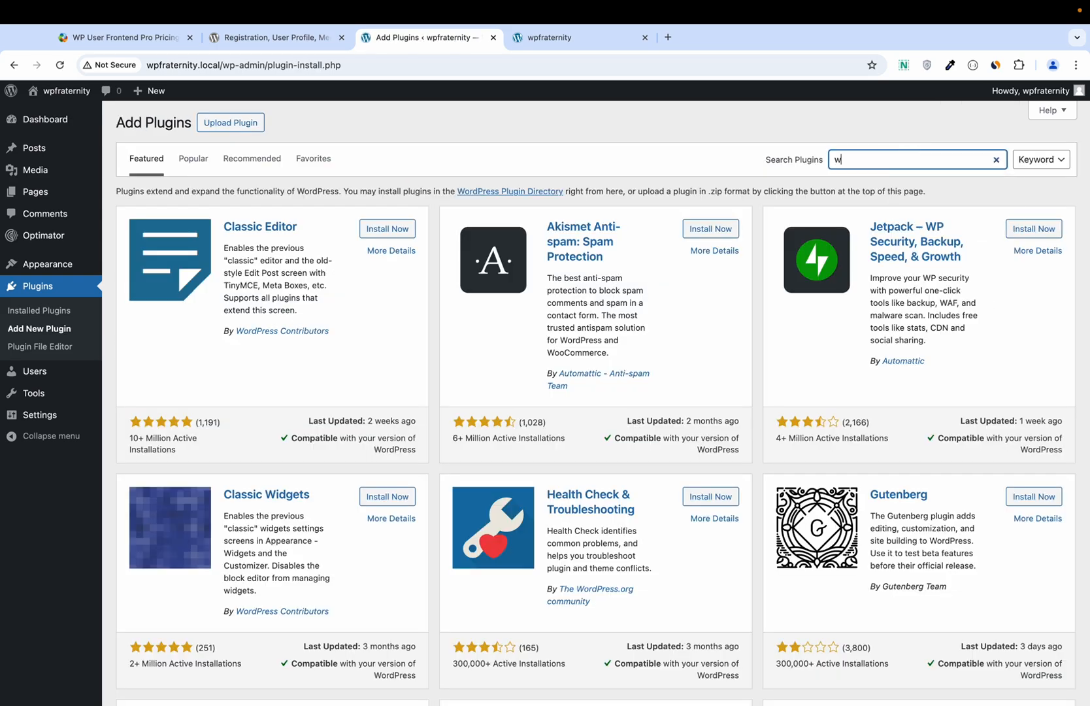
text(p user frontend)
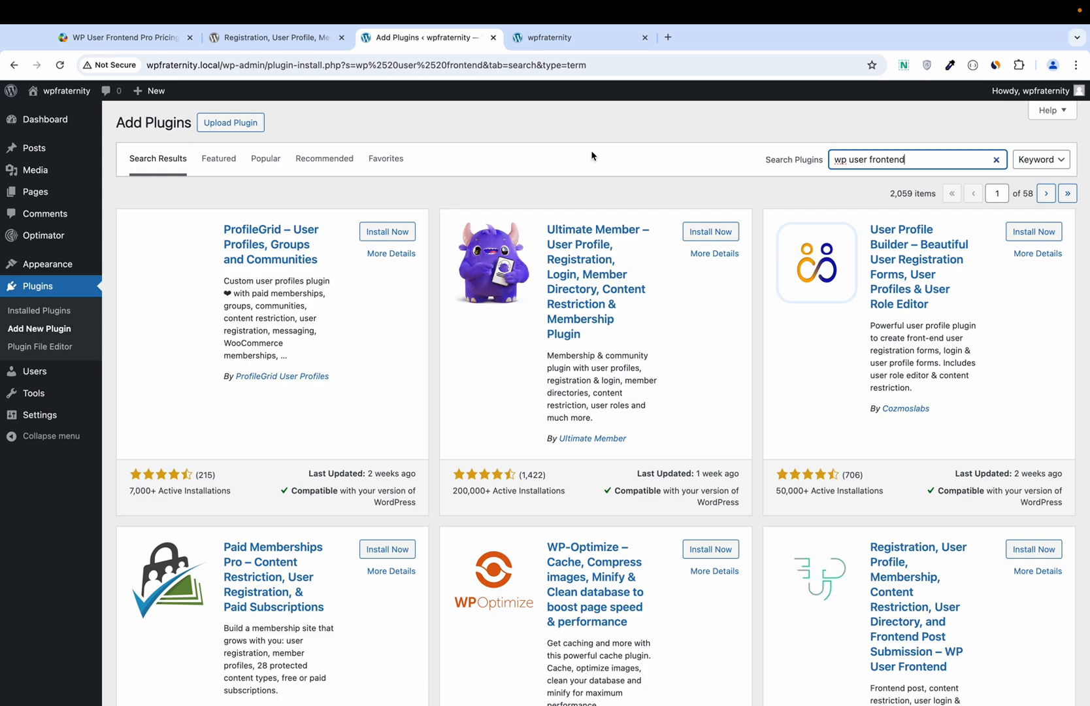
Step: Install and activate the WP User Frontend plugin from the search results
scroll(591, 156, down, 5)
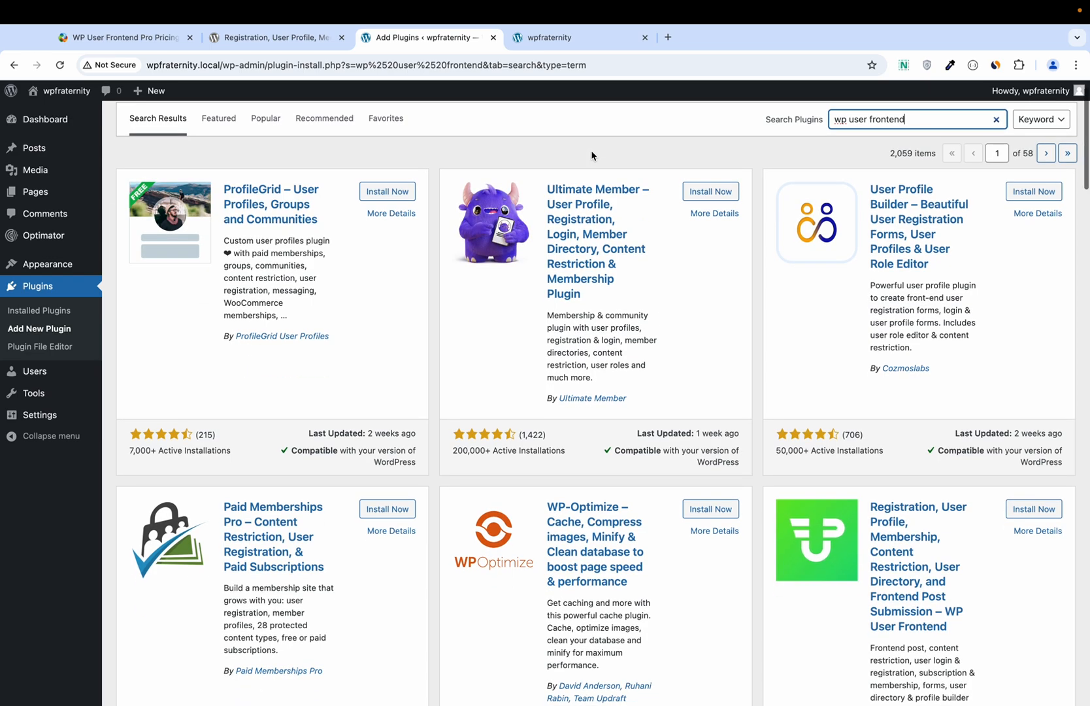
scroll(591, 155, down, 1)
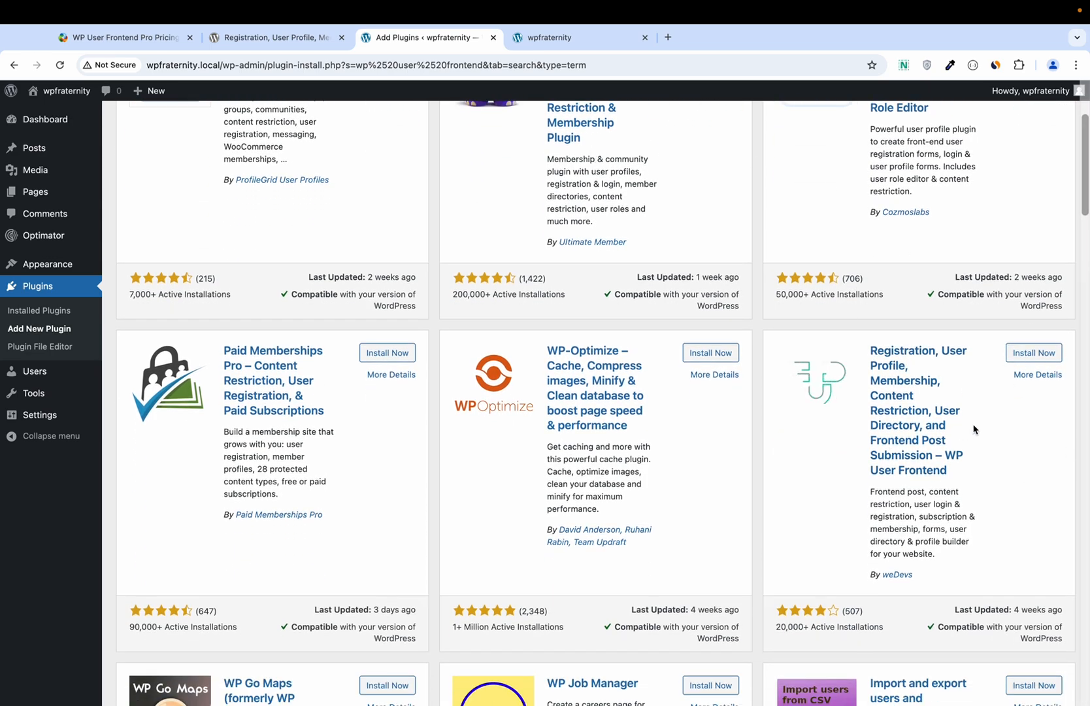
click(1022, 352)
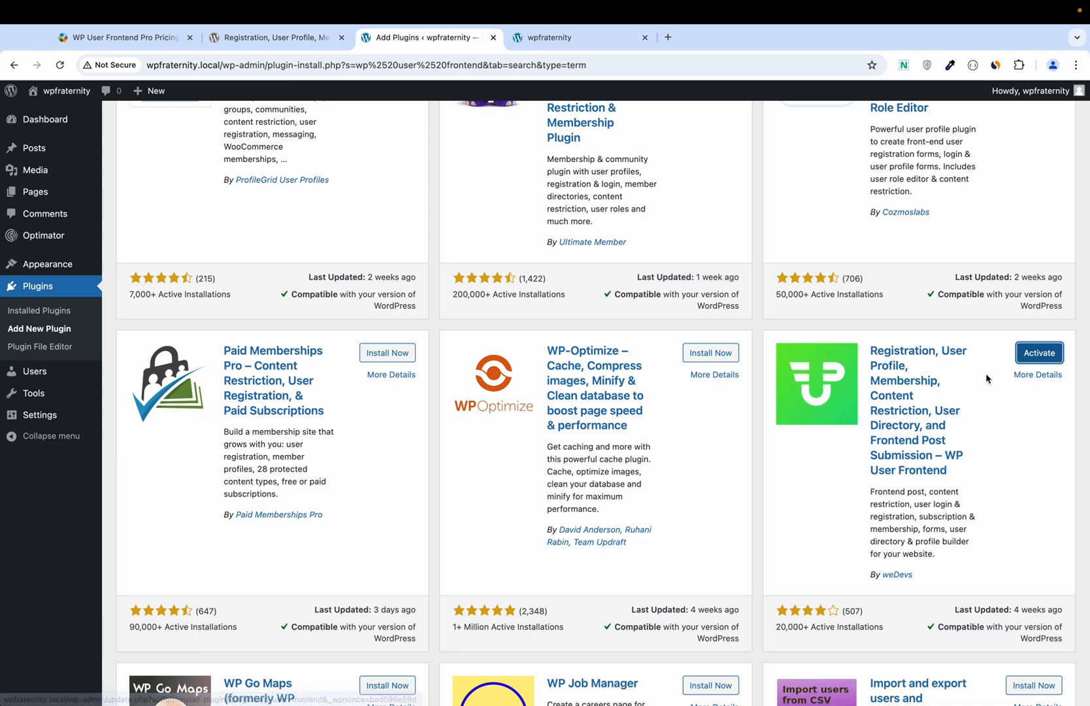
click(1040, 354)
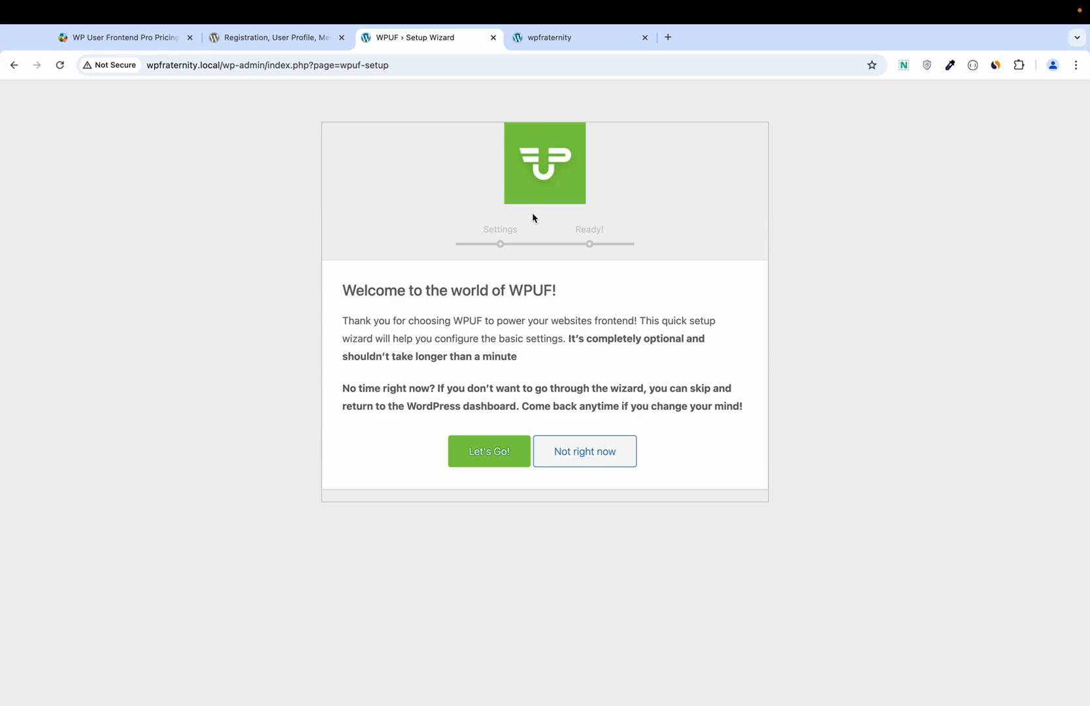
Step: Run the WPUF setup wizard with Enable Payments unchecked, then go to Full Settings
click(487, 458)
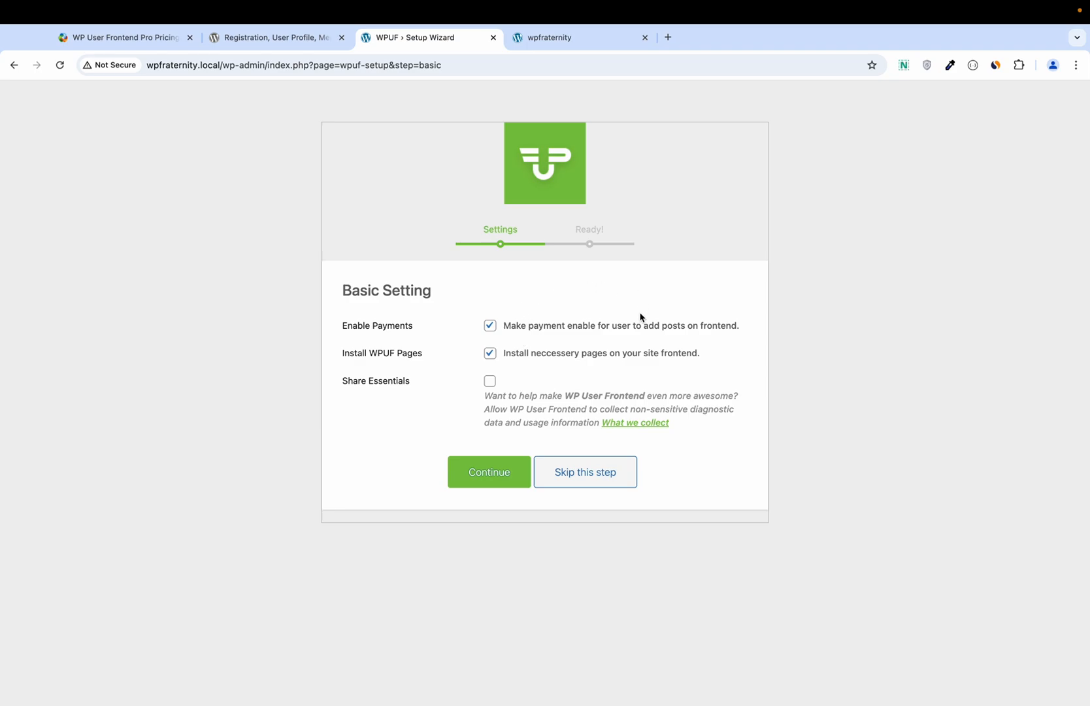
click(489, 328)
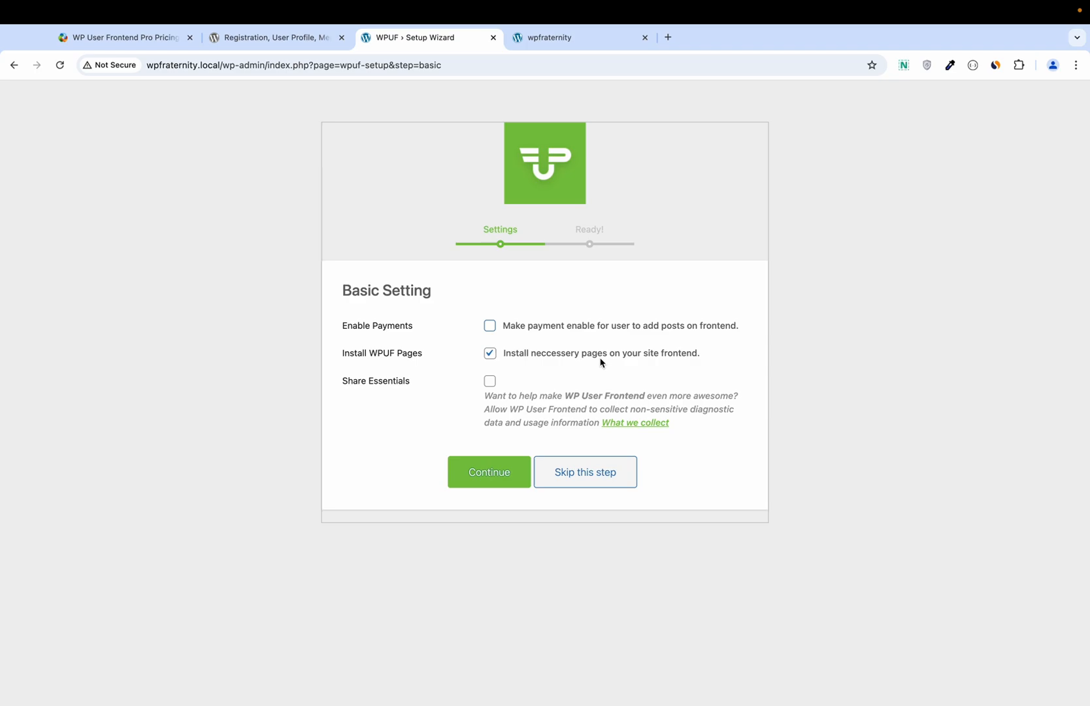
click(480, 481)
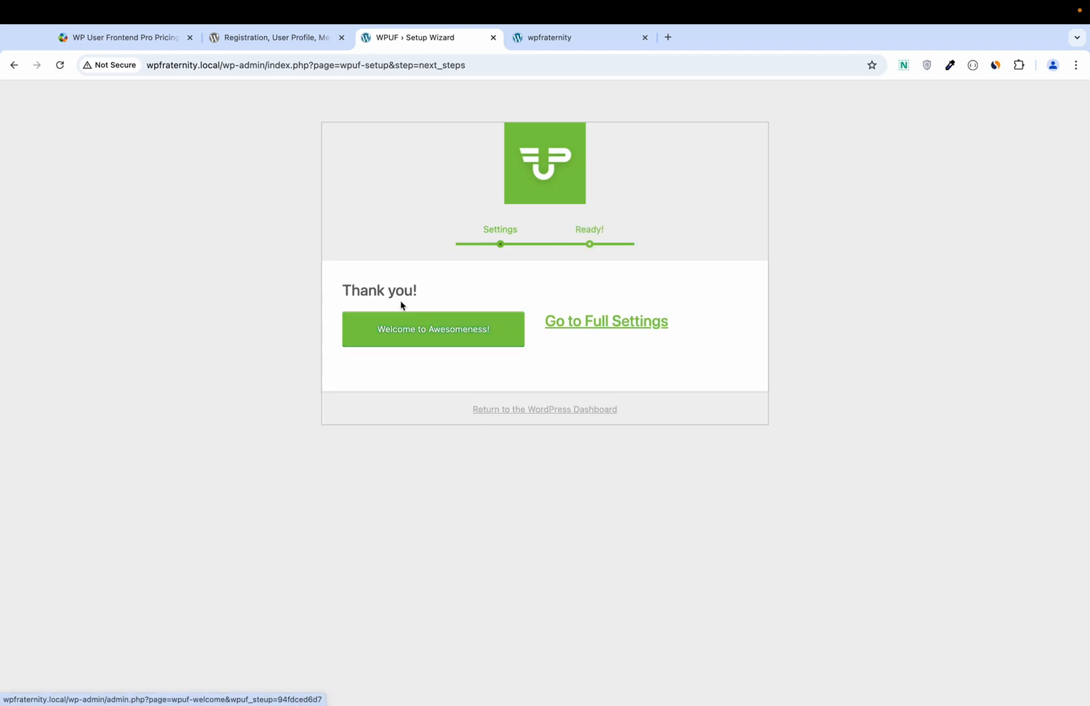
click(593, 327)
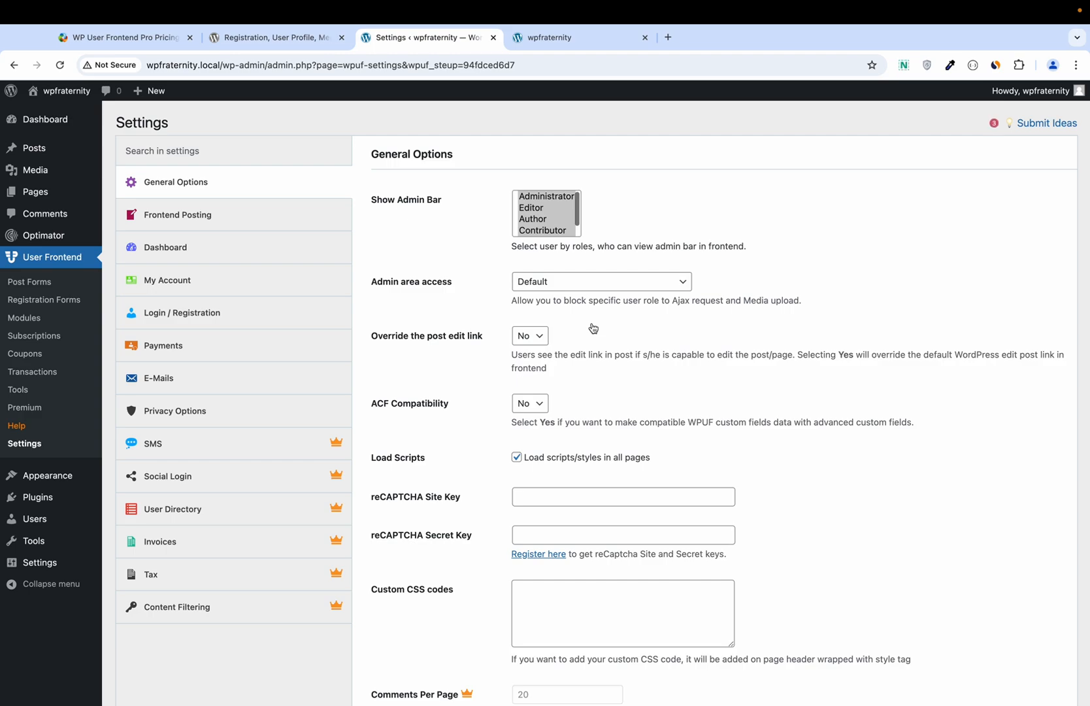
Step: Limit Show Admin Bar to Administrator only, save, and view Frontend Posting settings
click(556, 197)
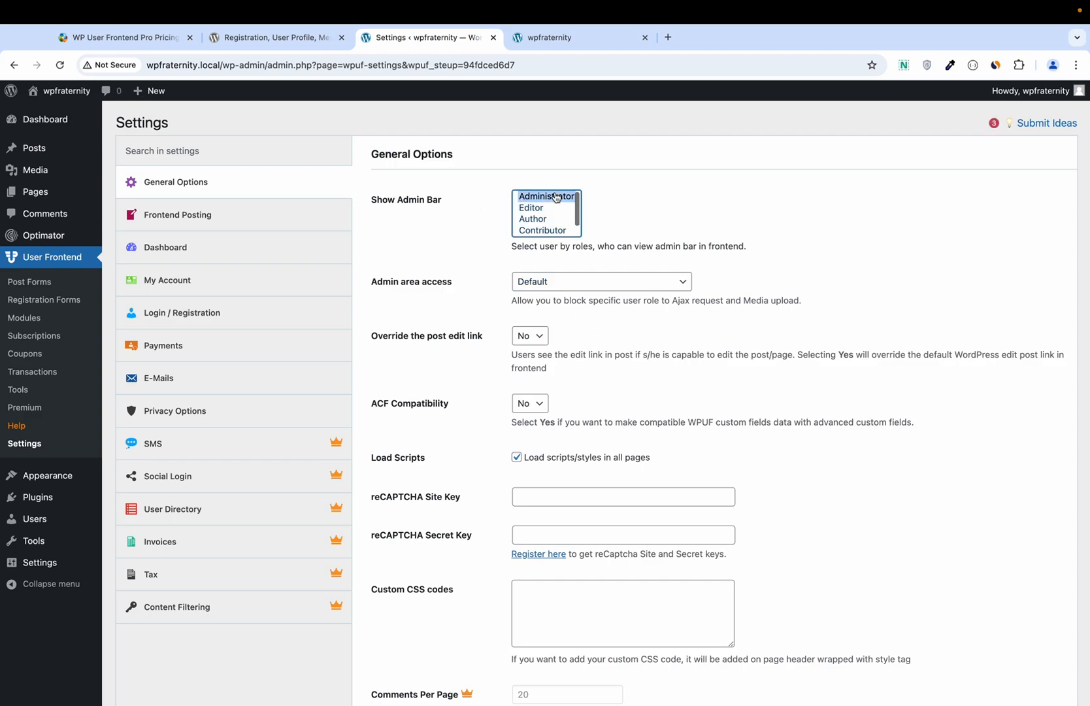
scroll(536, 244, down, 1)
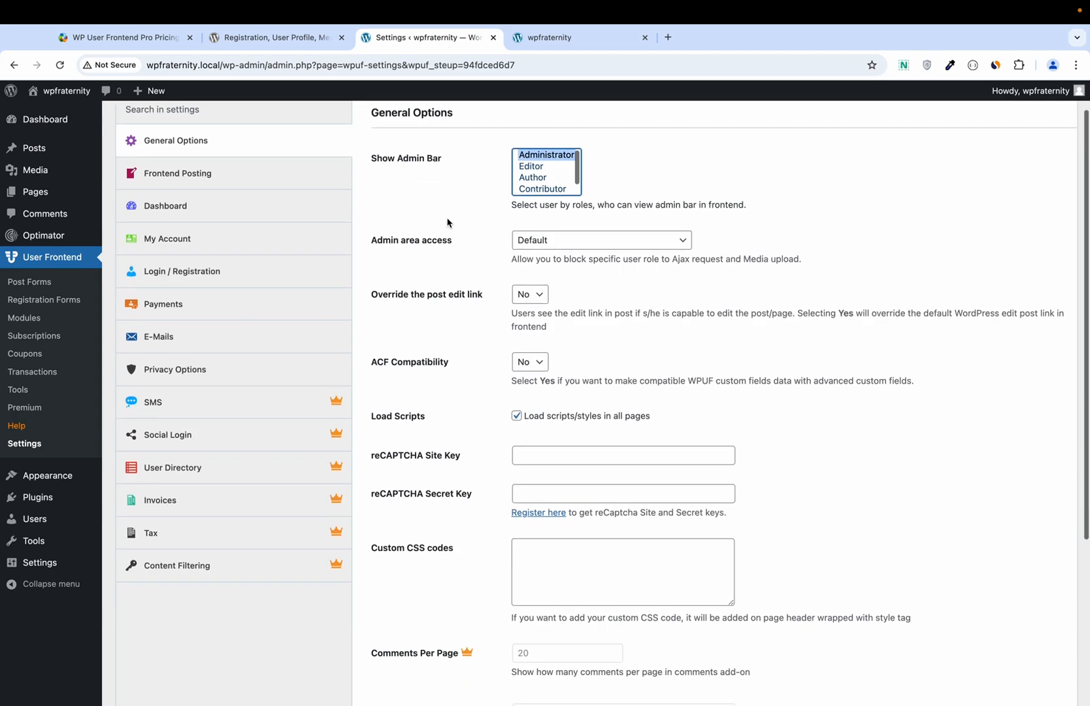
scroll(476, 288, down, 3)
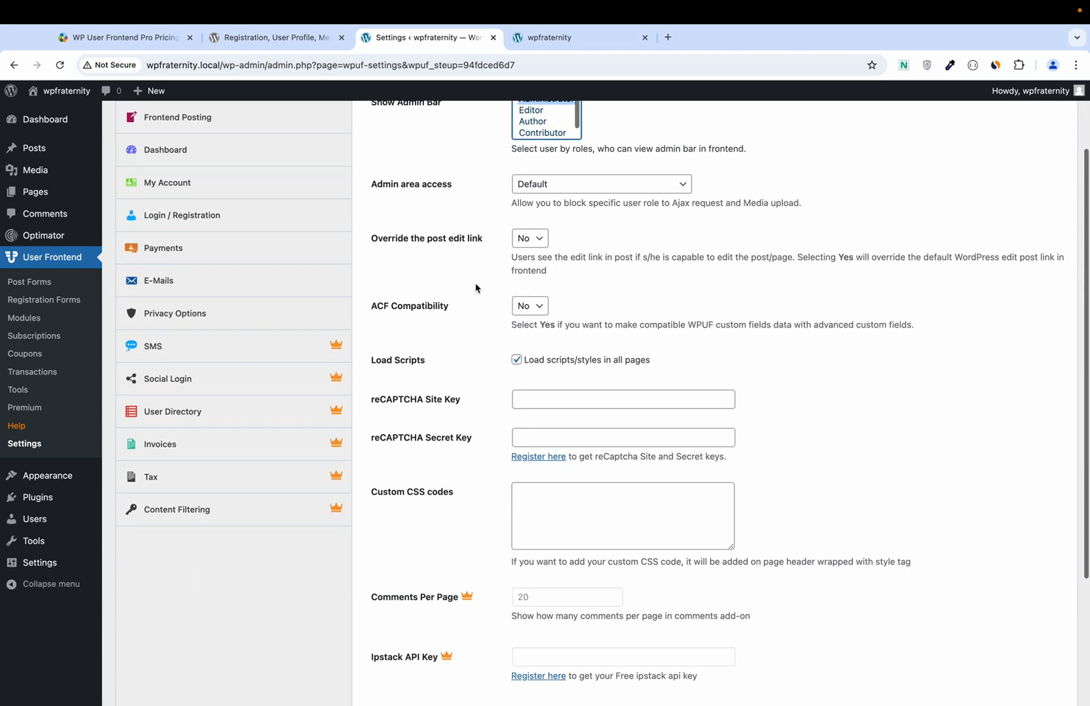
scroll(476, 287, down, 3)
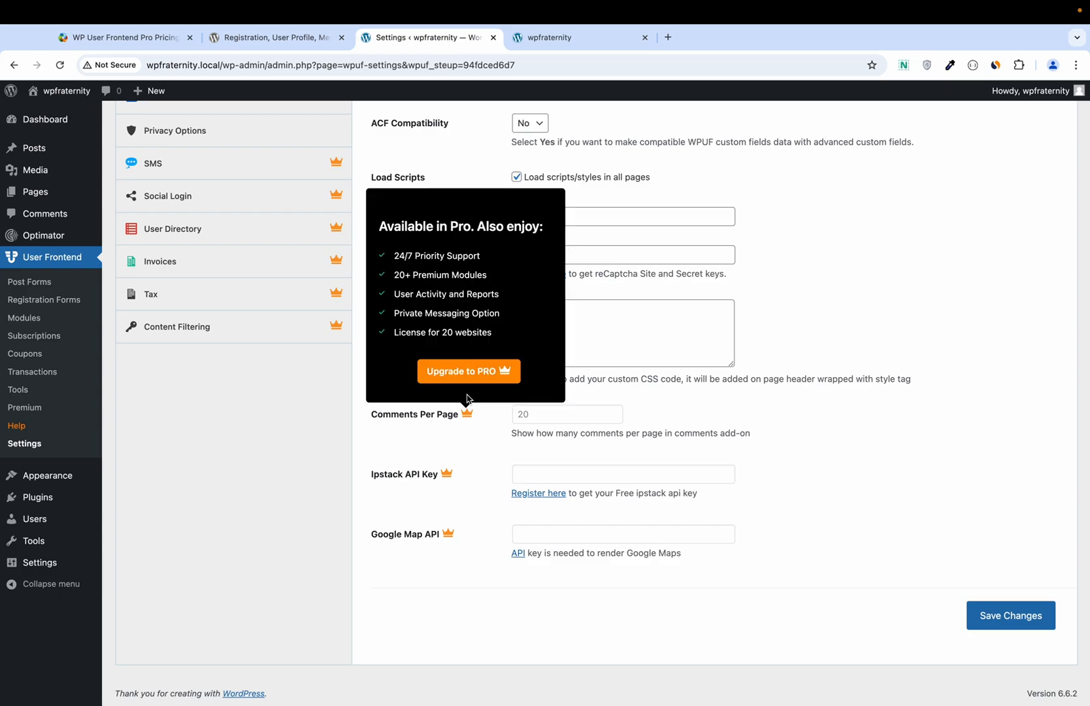
mouse_move(468, 410)
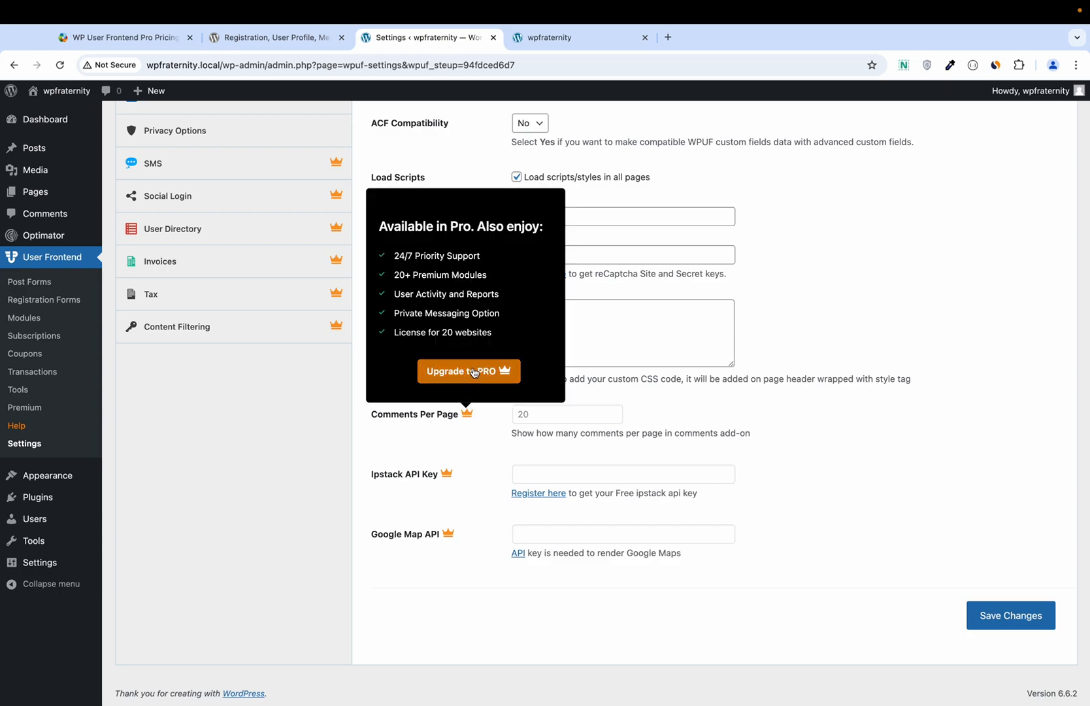
click(1010, 626)
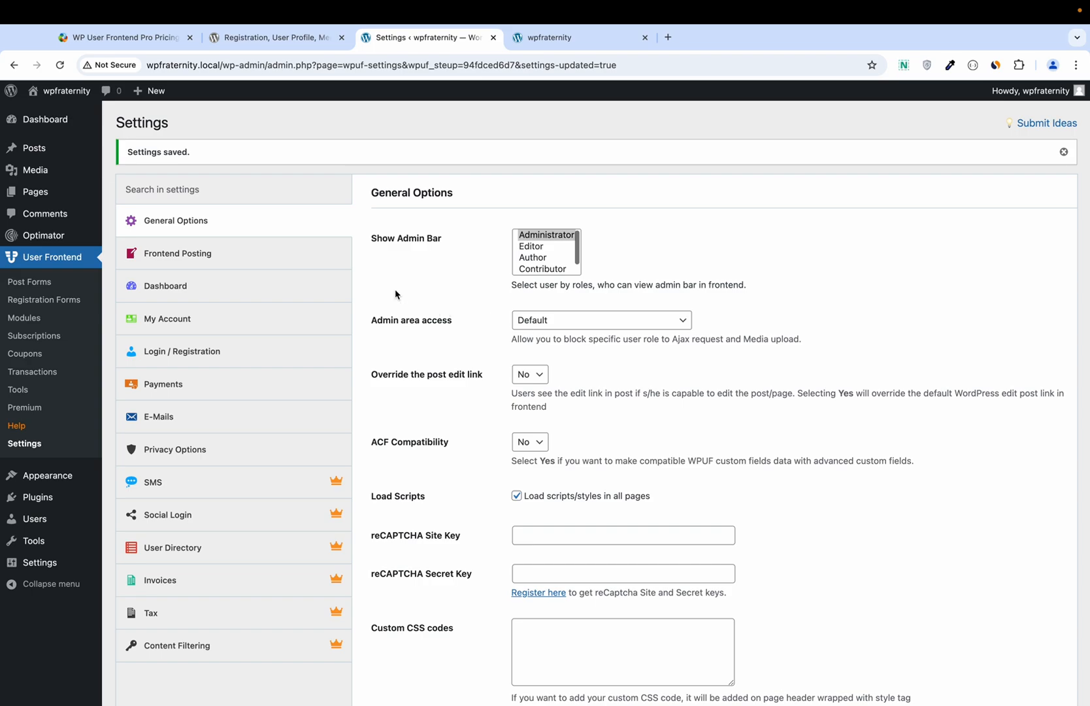
click(295, 257)
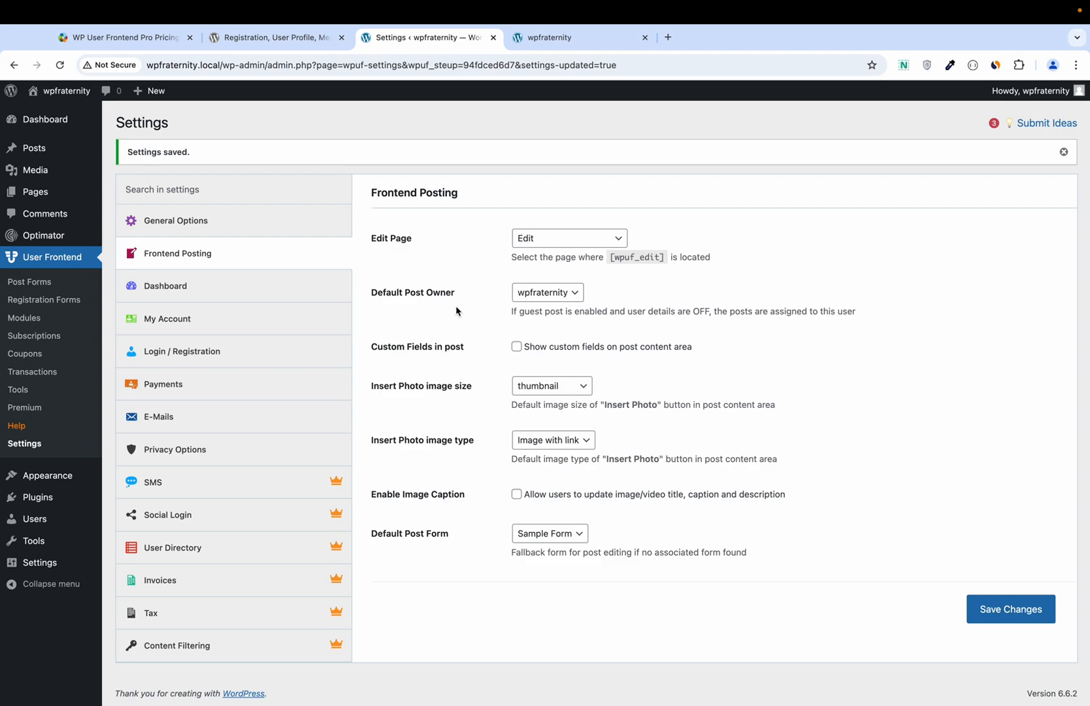
Step: Set Account as the account page in the My Account settings
click(264, 283)
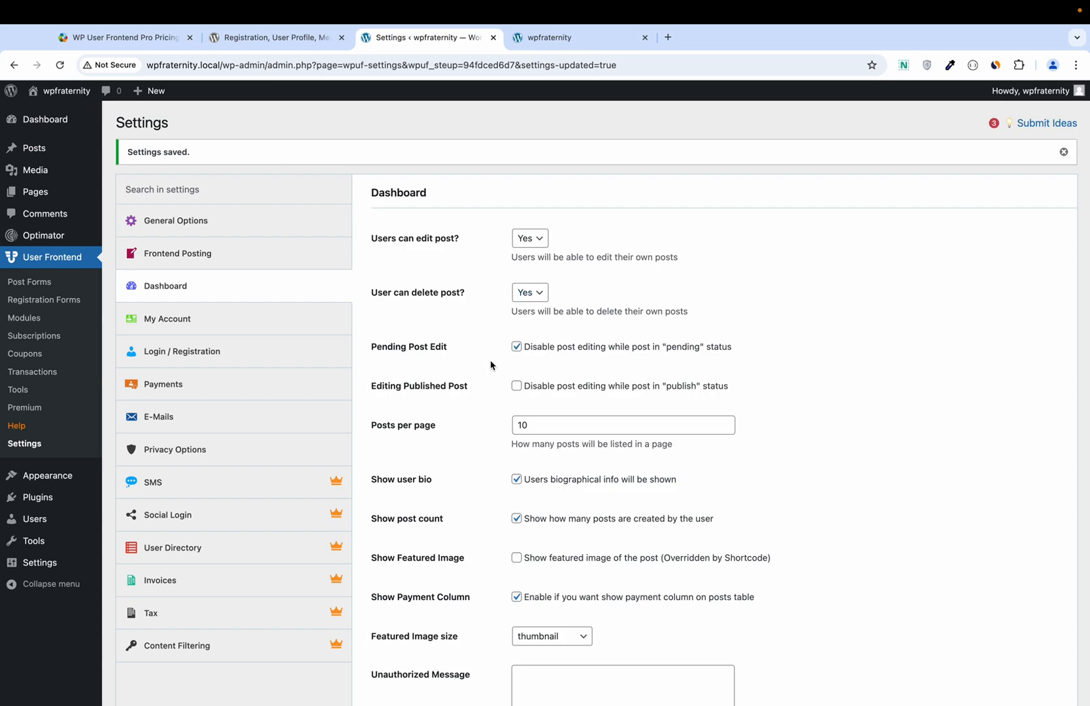
click(235, 325)
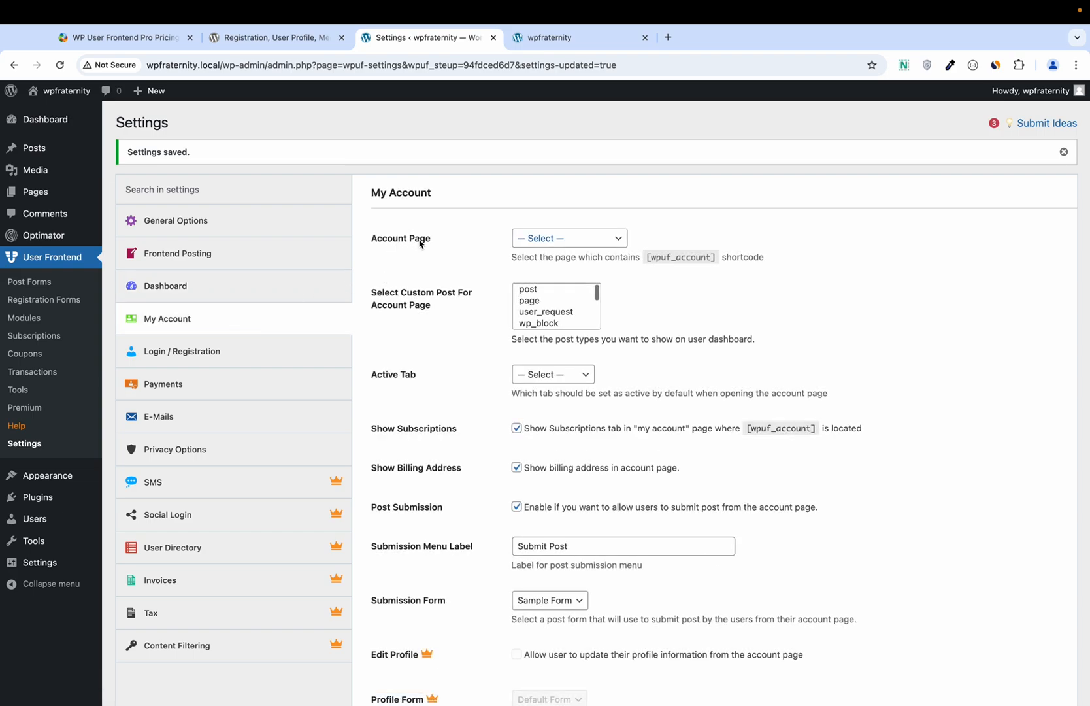
click(545, 244)
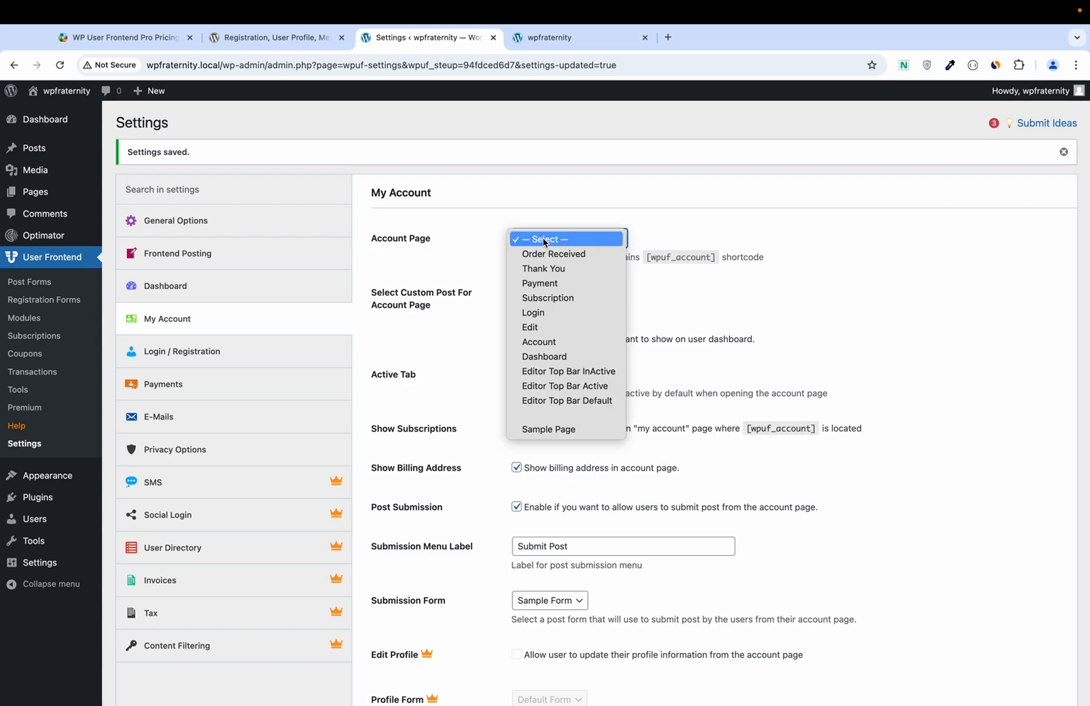
click(544, 341)
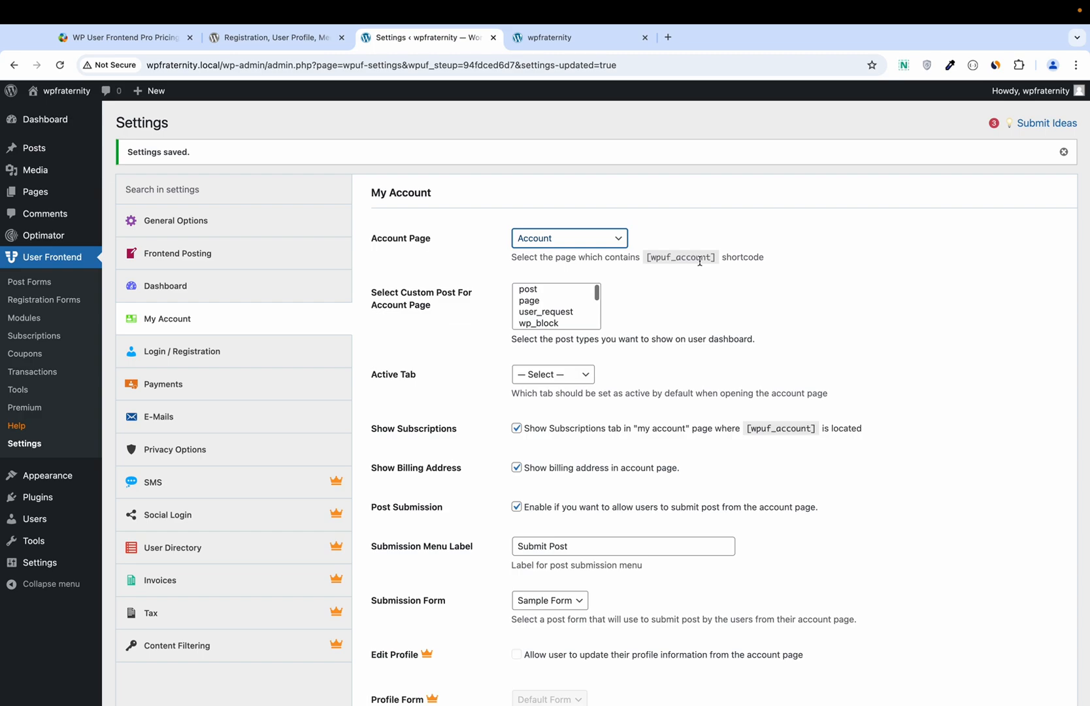
Step: Show posts on the user dashboard, make Dashboard the default tab, and save
click(533, 292)
scroll(477, 300, down, 1)
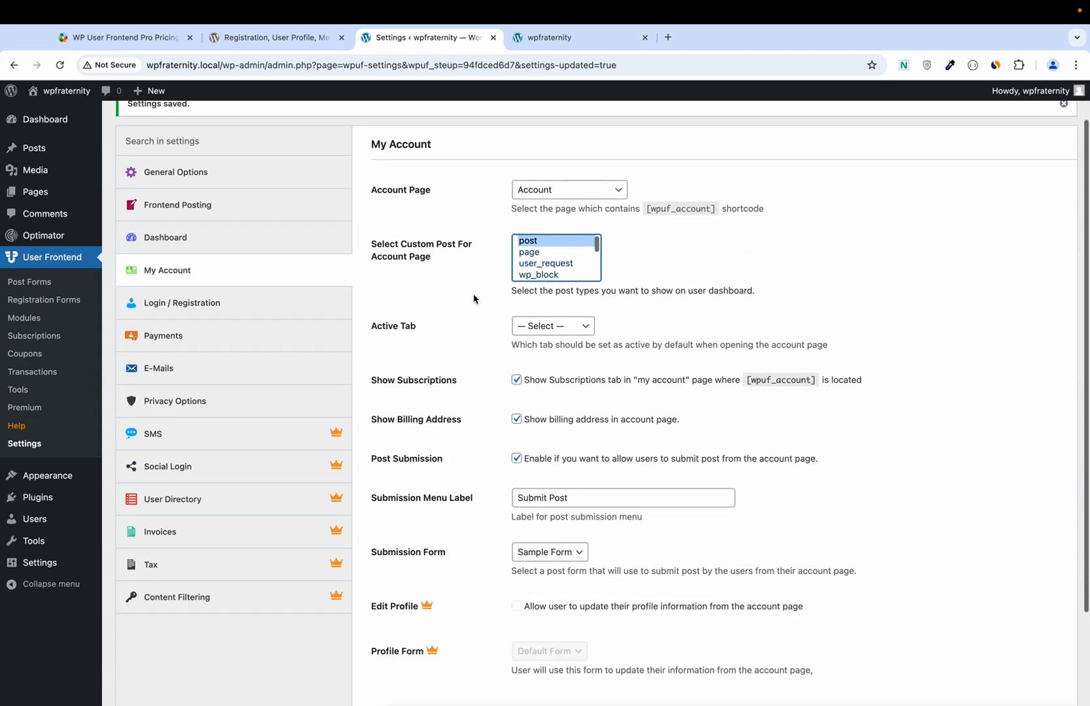
click(551, 332)
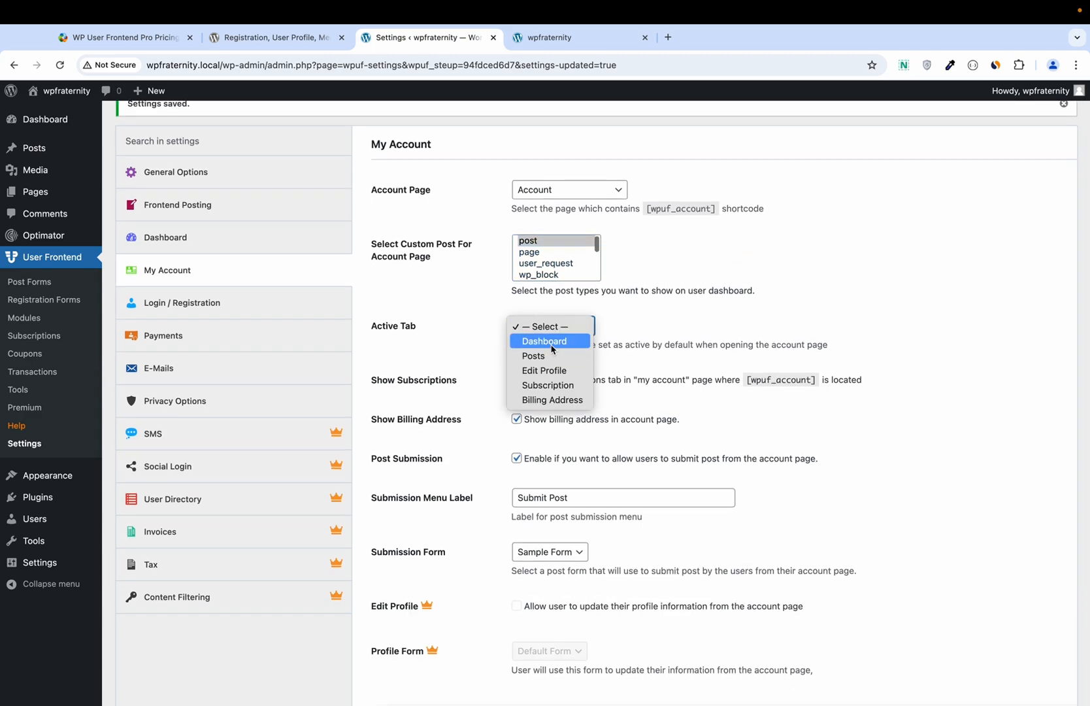
click(552, 342)
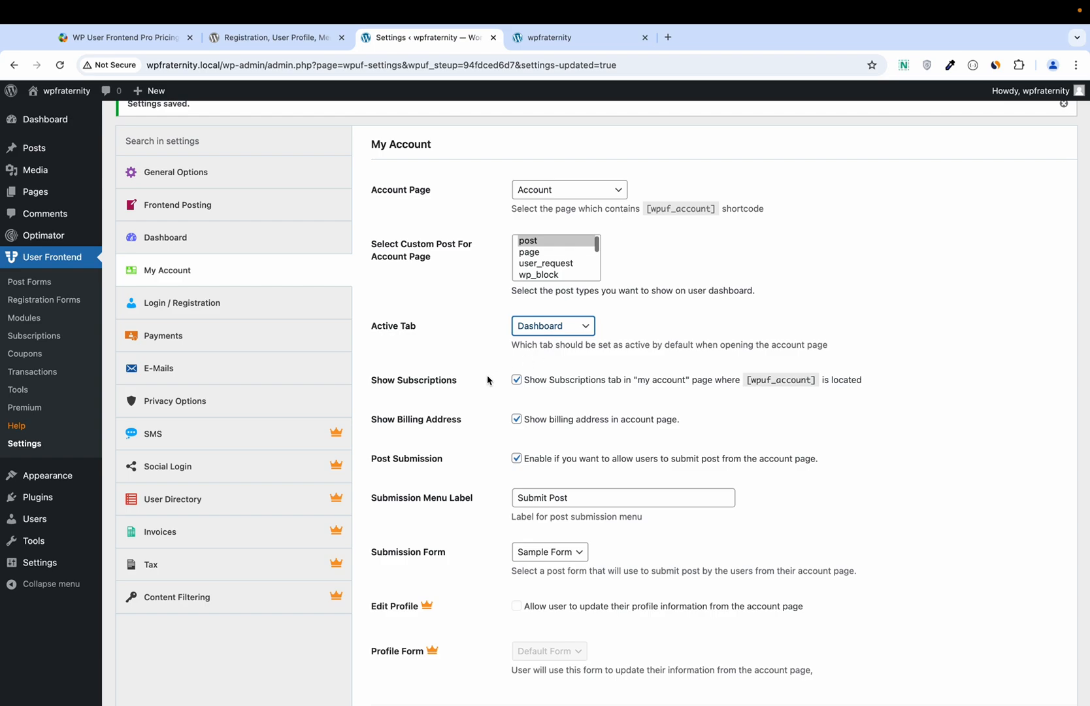
scroll(487, 376, down, 1)
scroll(487, 379, down, 1)
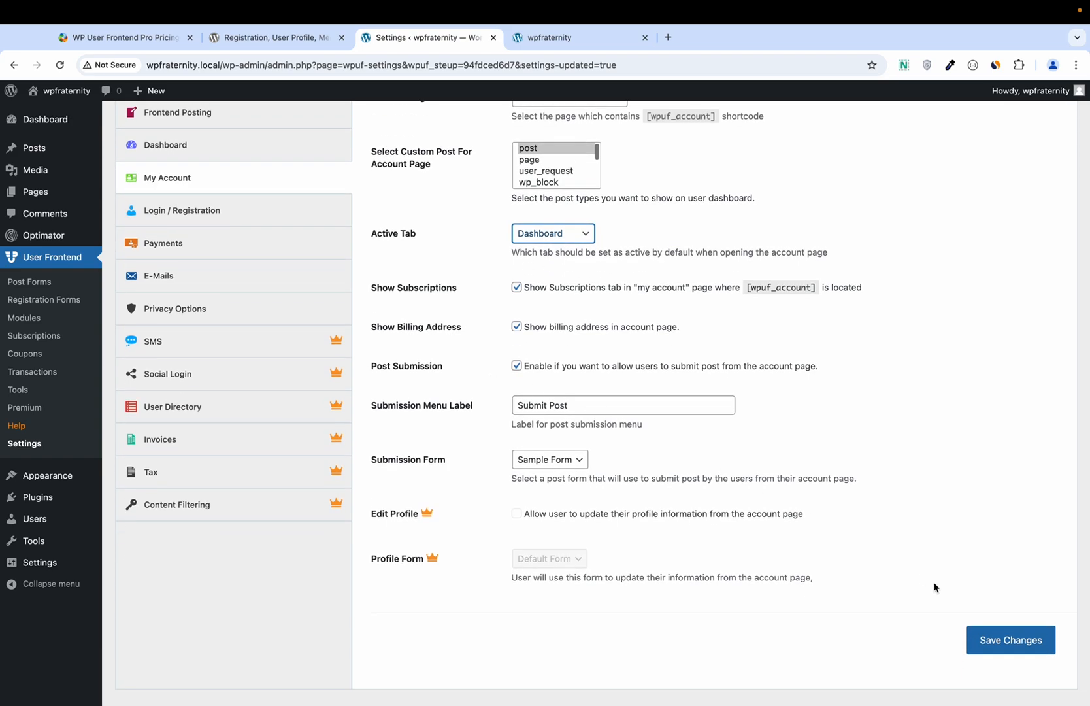
click(988, 633)
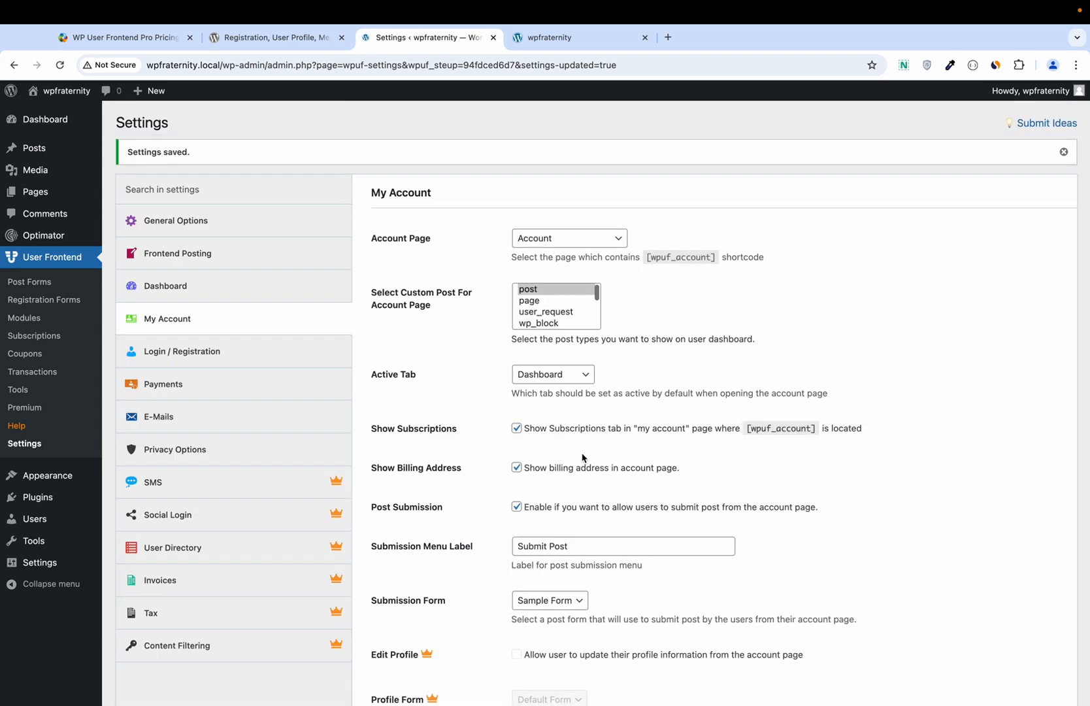
click(268, 360)
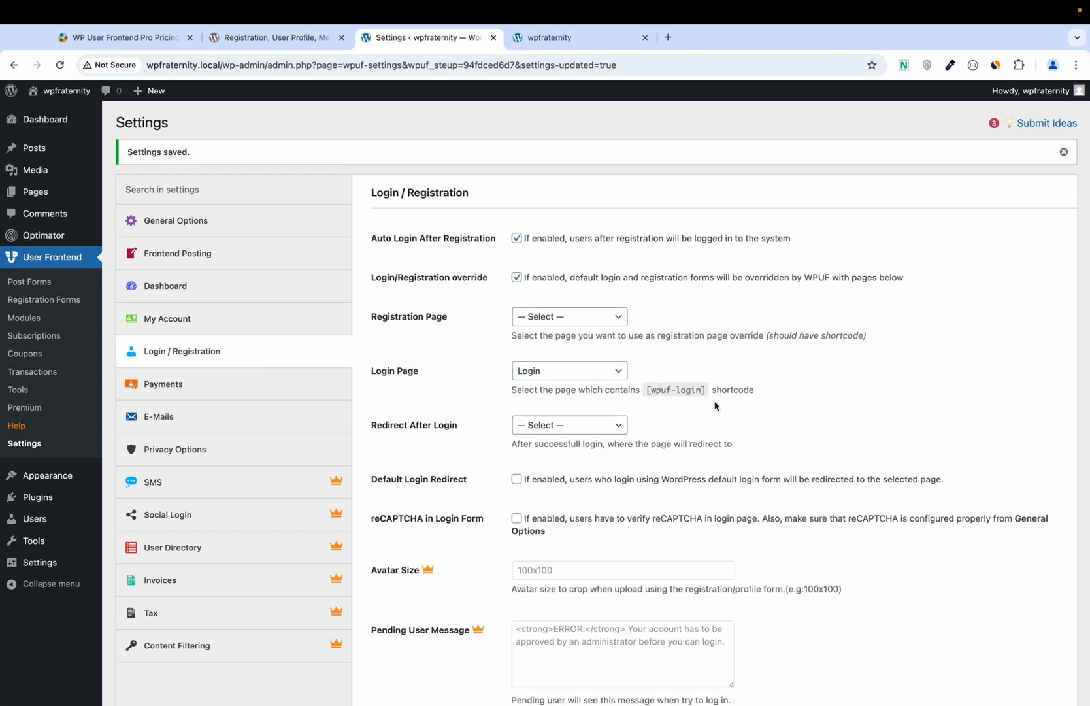
Step: Redirect users to the Thank You page after login and save the Login / Registration settings
click(575, 425)
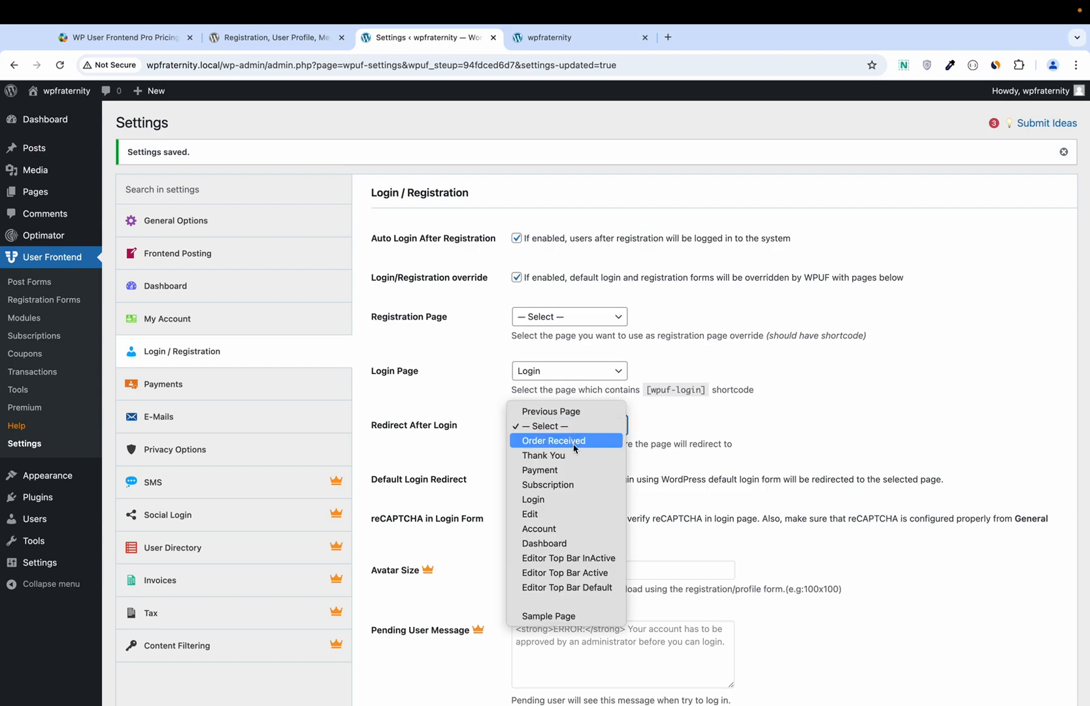
click(554, 455)
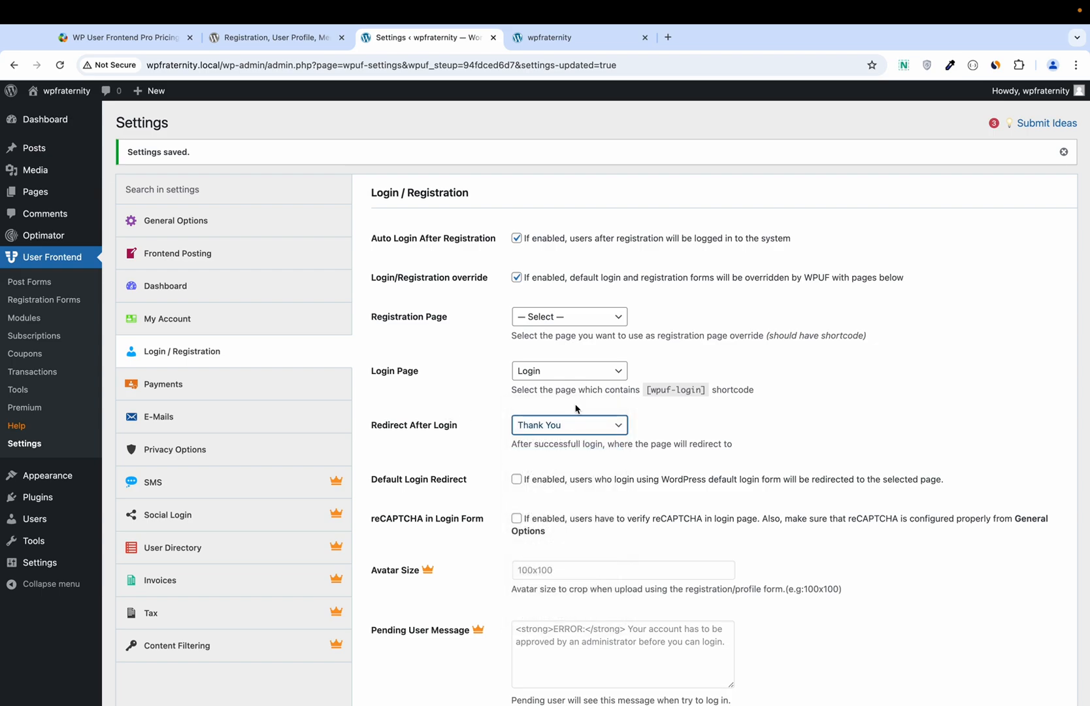
click(538, 324)
click(539, 320)
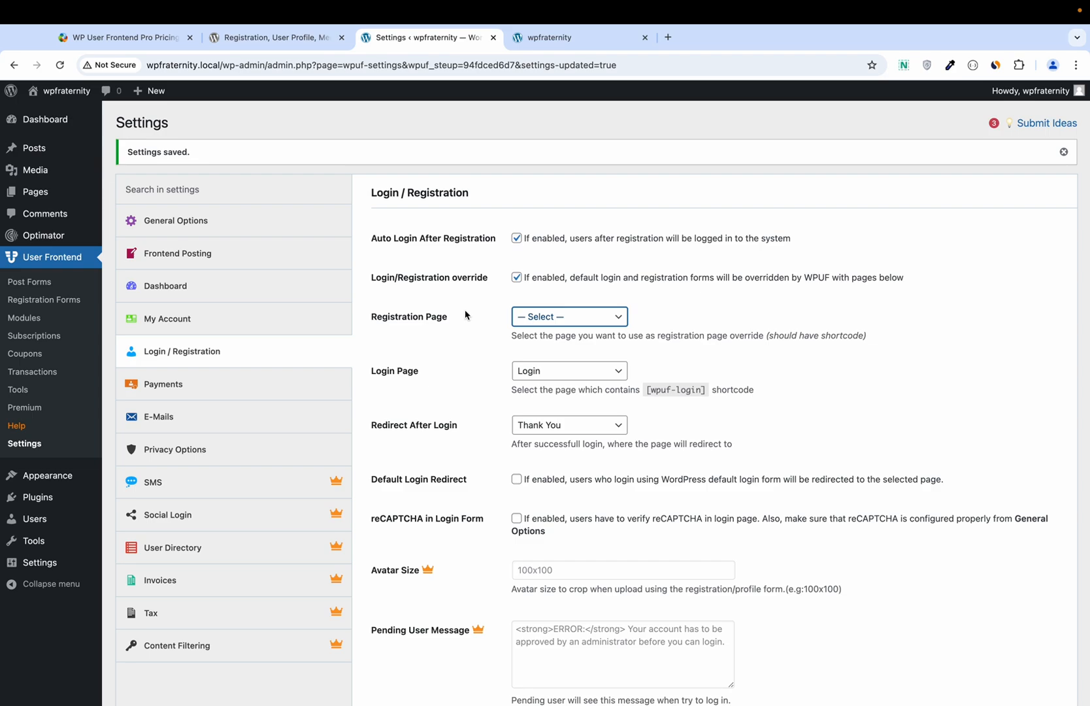
scroll(465, 315, down, 8)
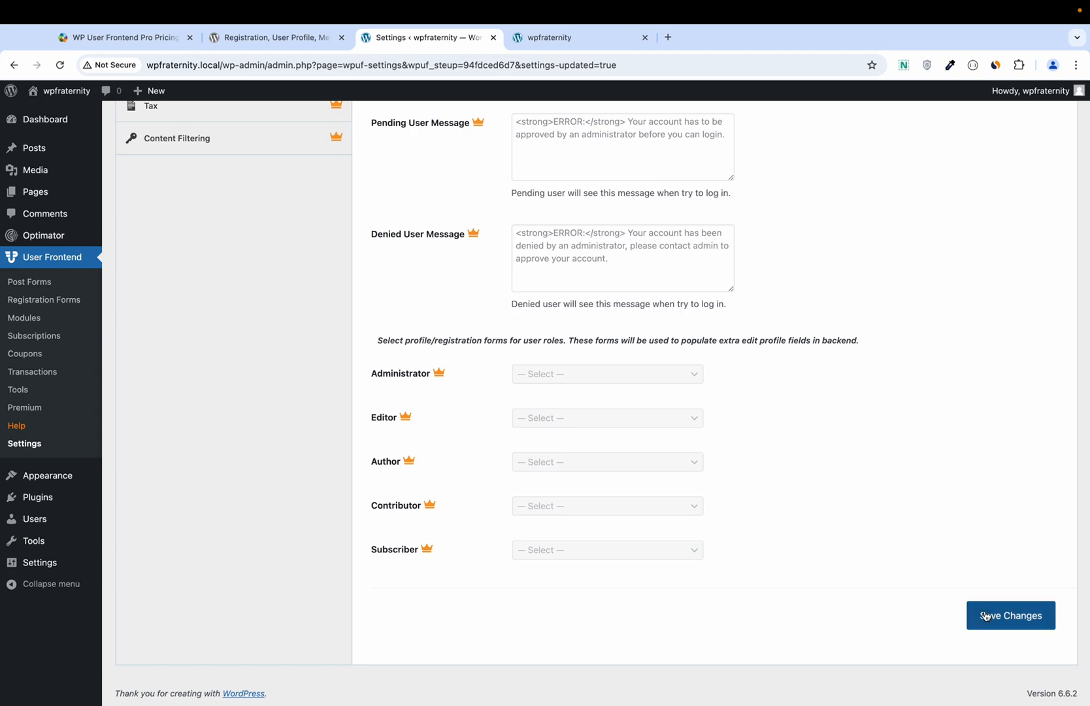
click(986, 616)
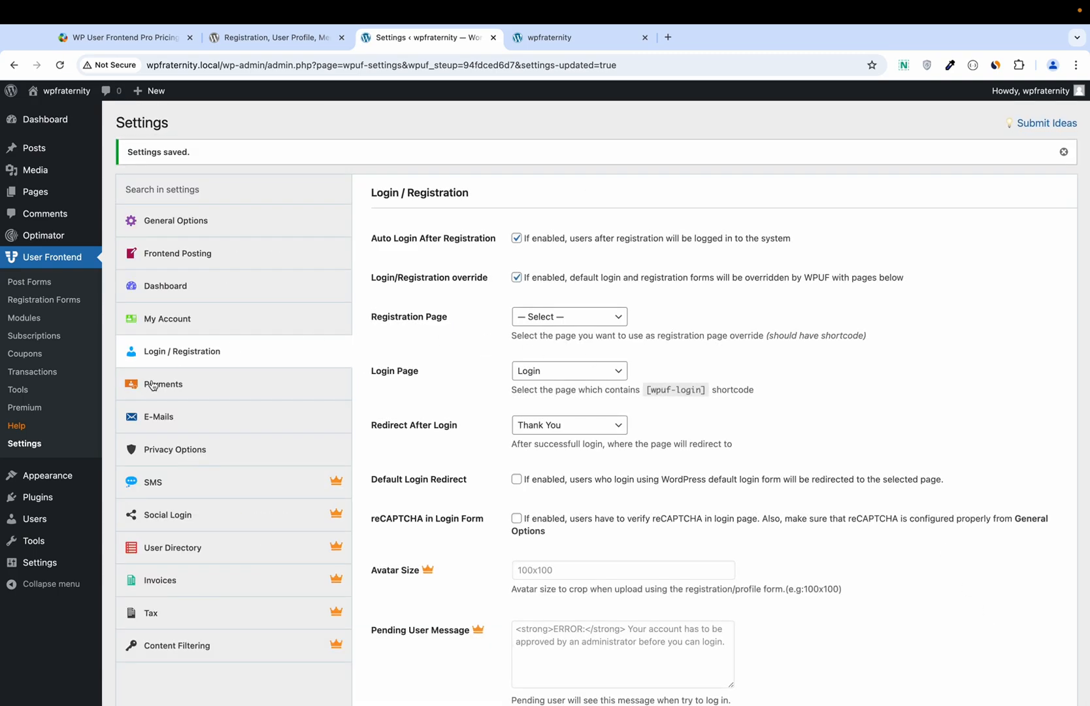
Step: Browse the Payments, E-Mails, Privacy Options and SMS settings sections
click(254, 383)
click(243, 420)
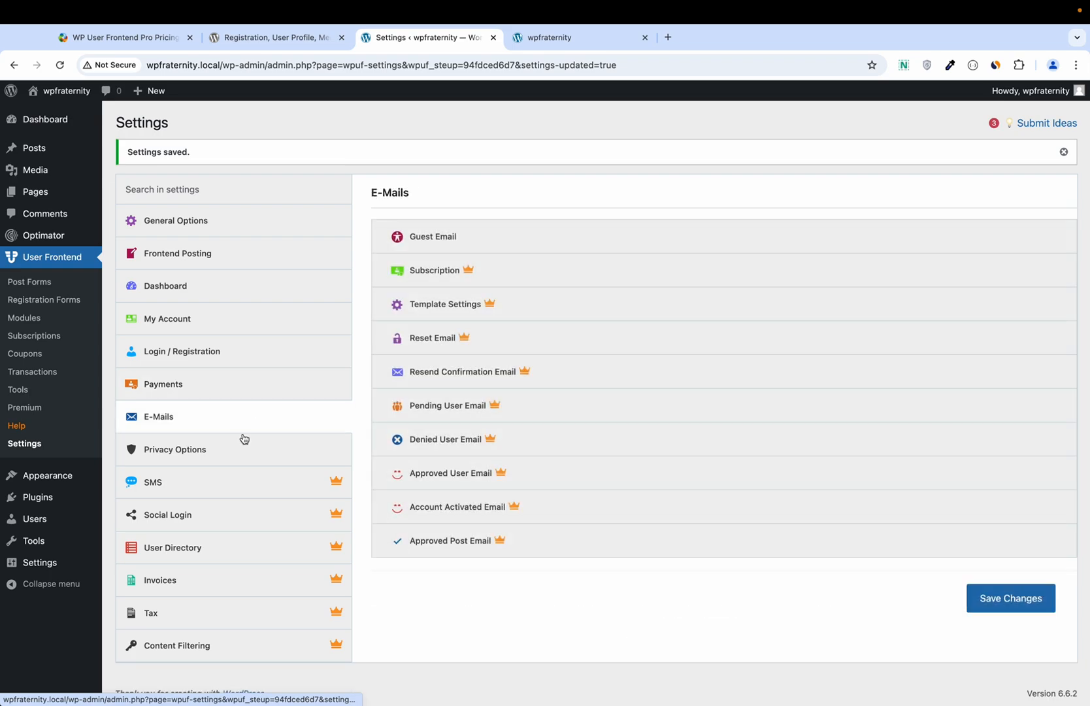
click(240, 448)
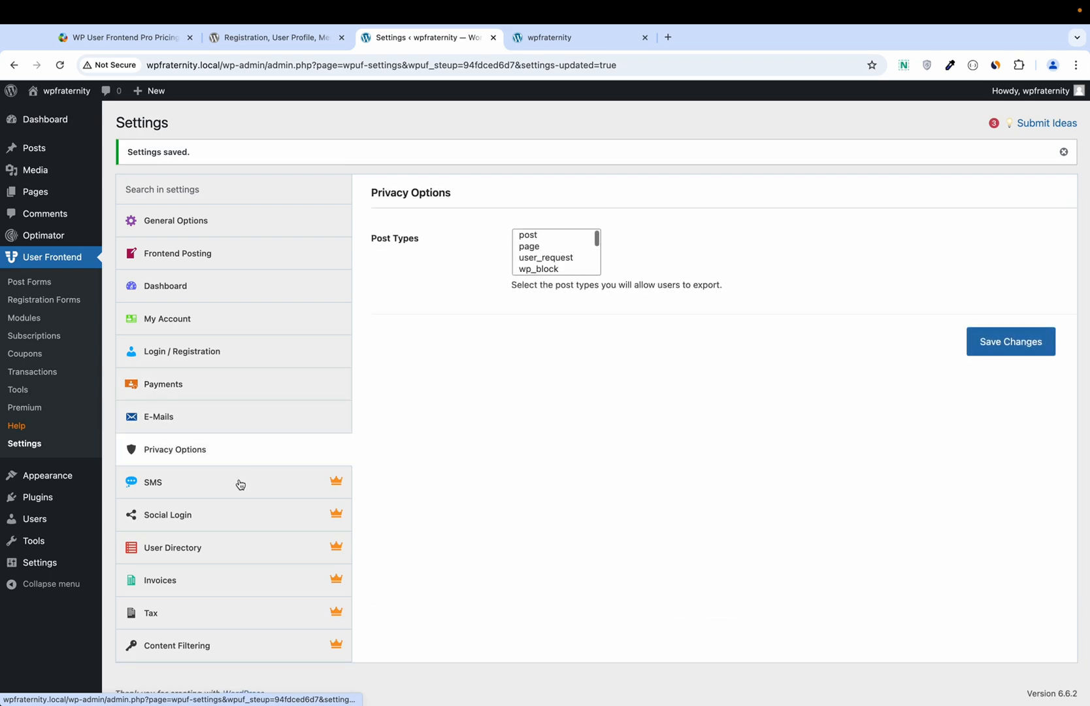
click(240, 484)
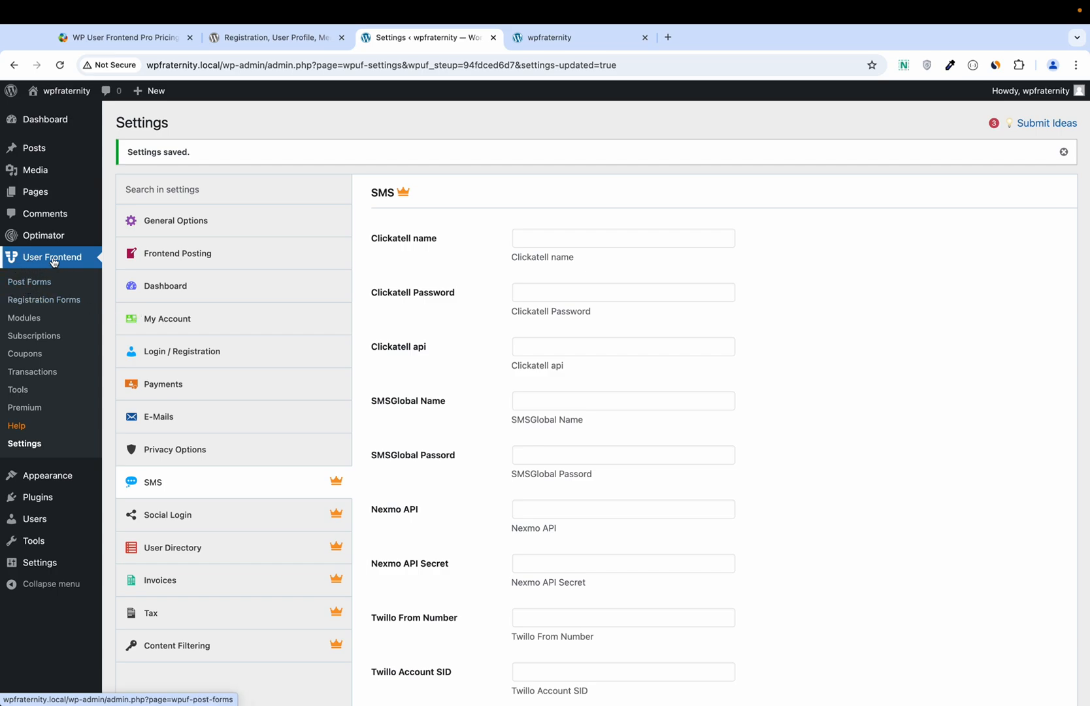
Step: Tour the Post Forms, Registration Forms, Modules, Subscriptions, Coupons, Transactions and Tools pages
click(39, 285)
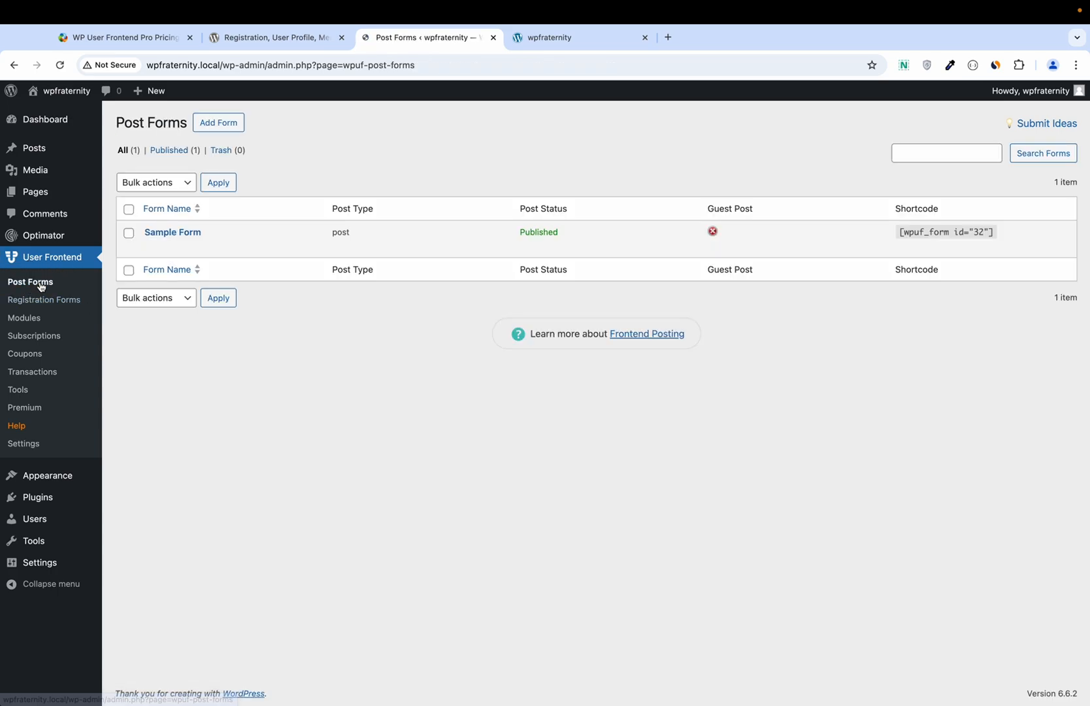
click(44, 299)
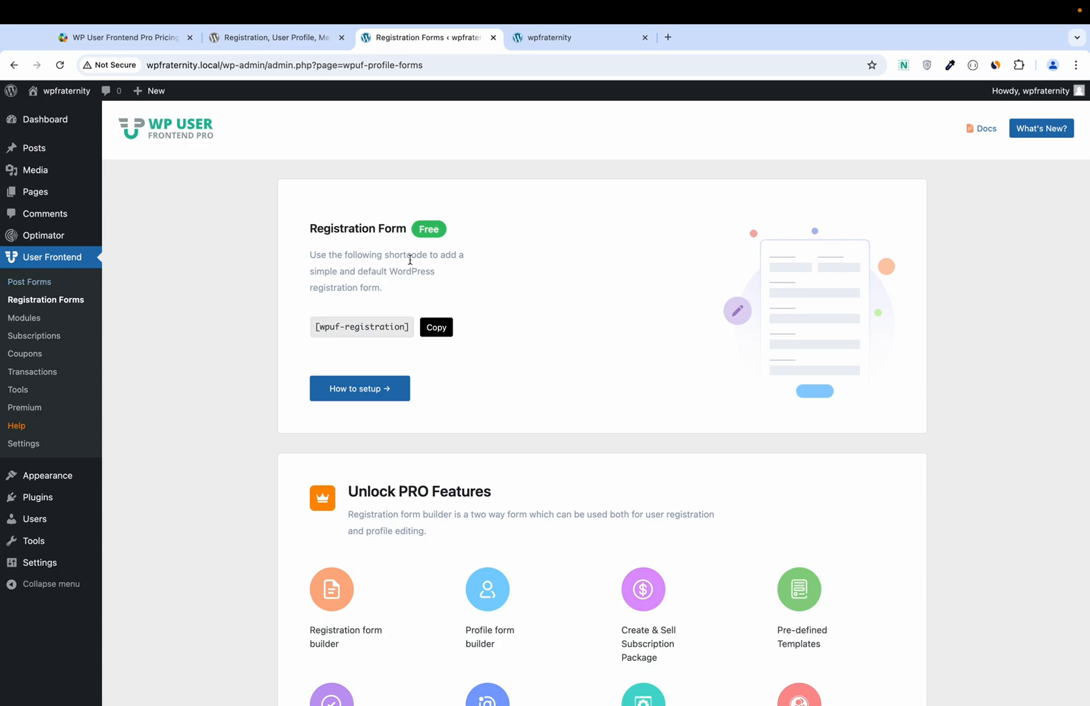
click(25, 318)
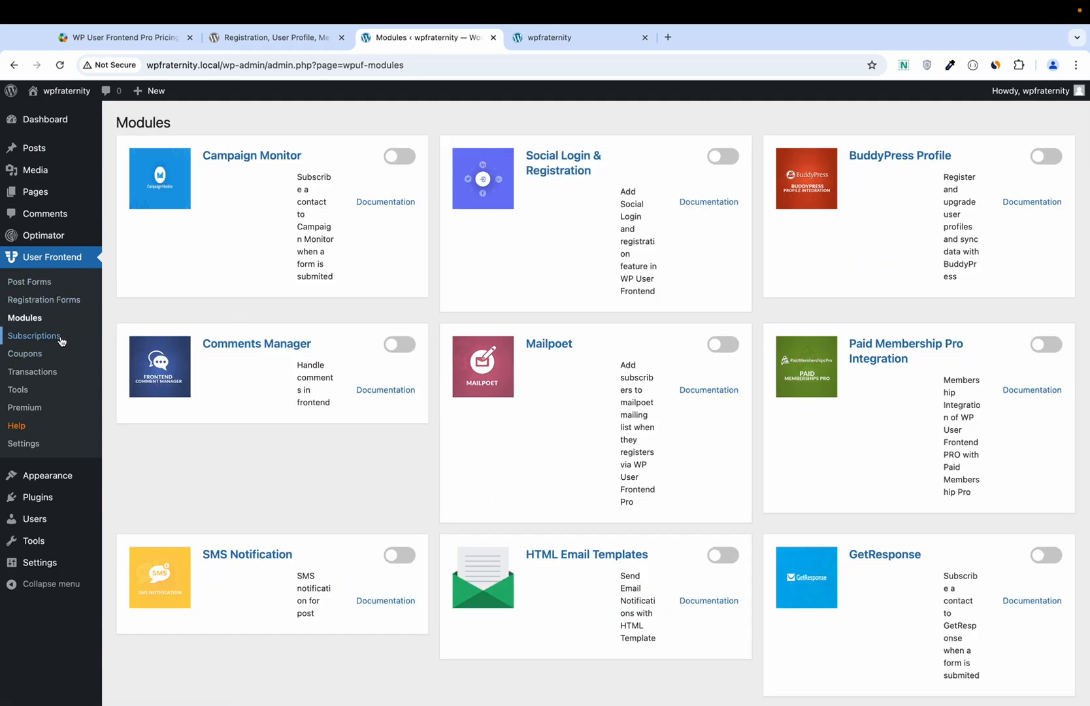
click(61, 341)
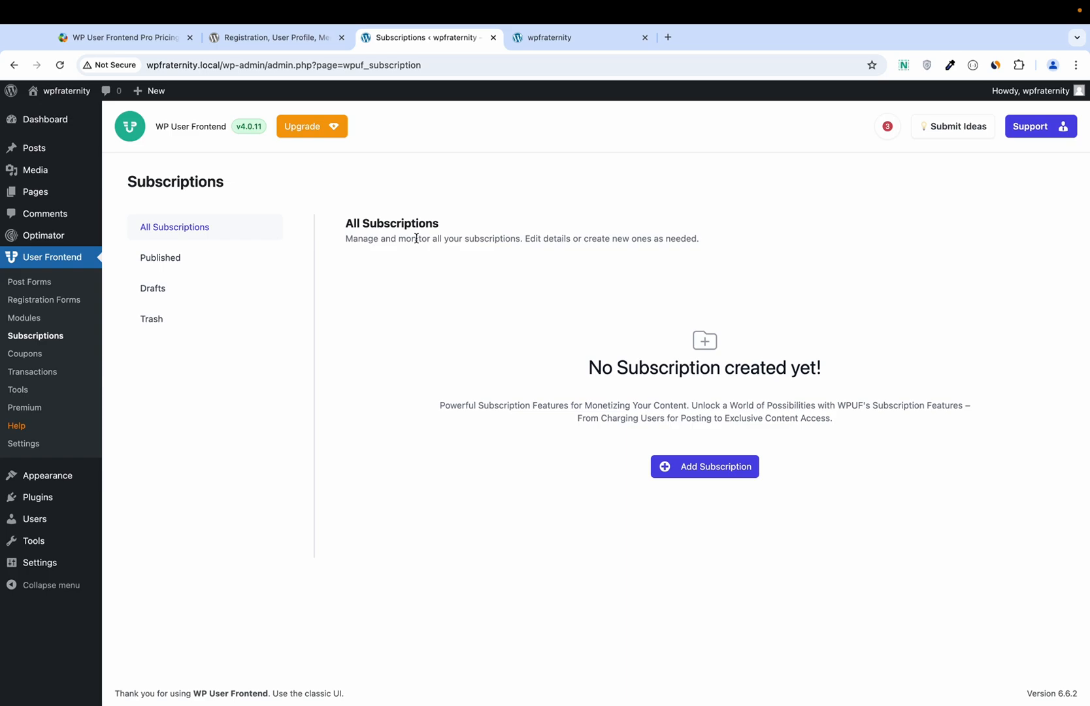
click(37, 353)
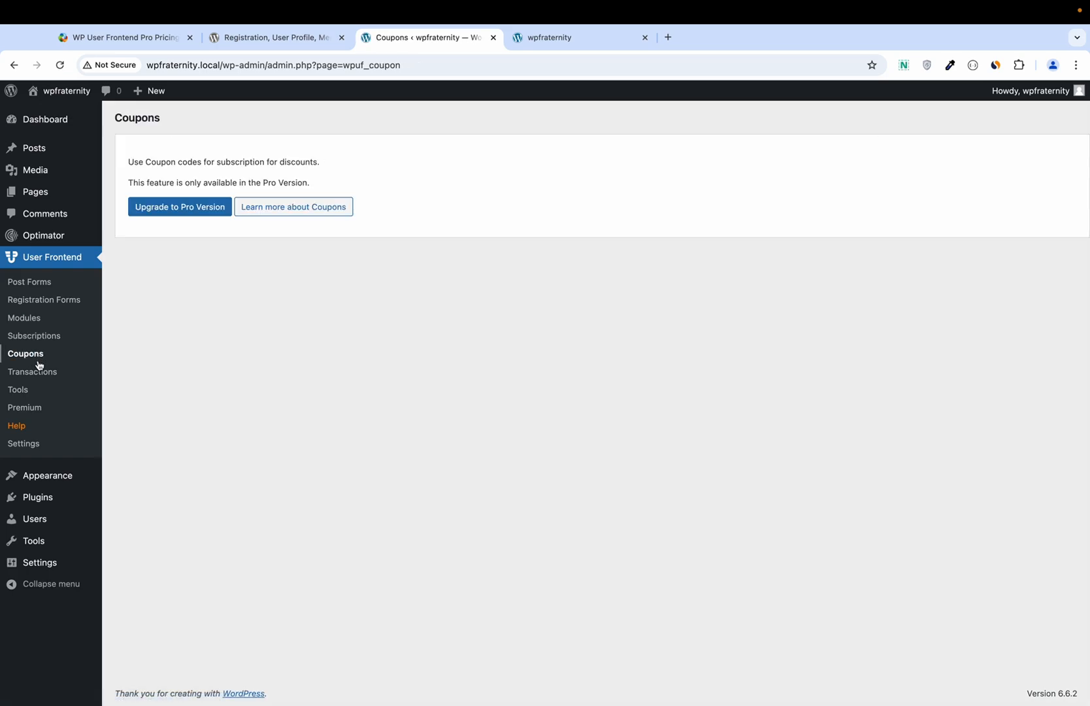
click(12, 371)
click(20, 390)
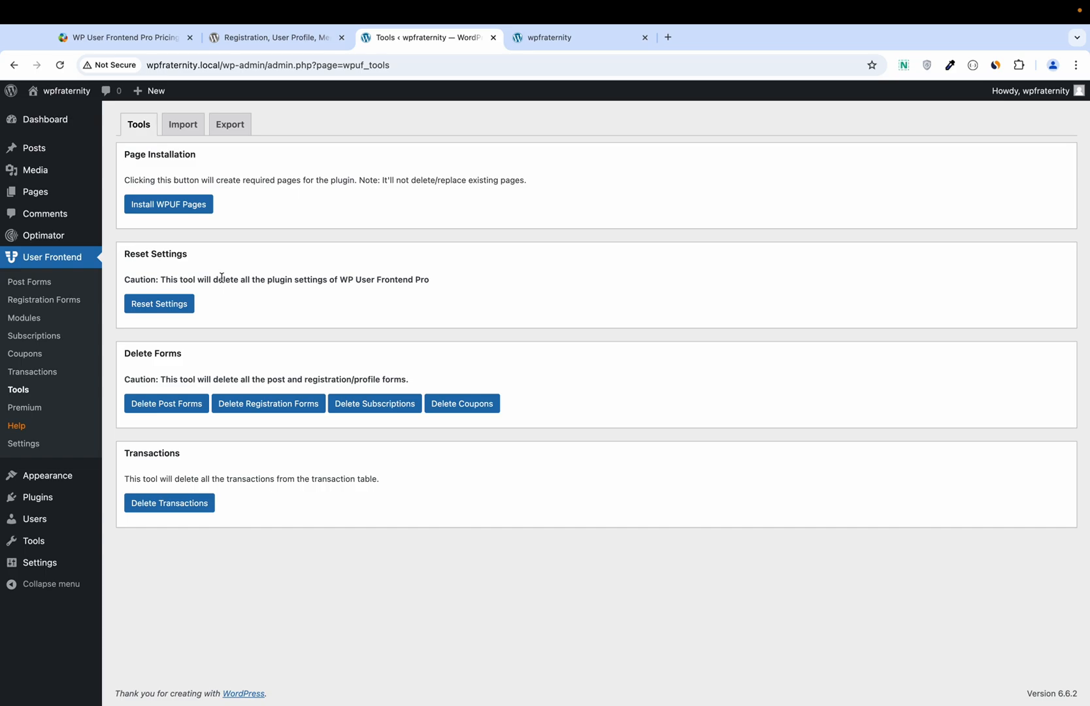
Step: Check the Tools import/export options and the Premium page, then return to Post Forms
click(191, 133)
click(221, 130)
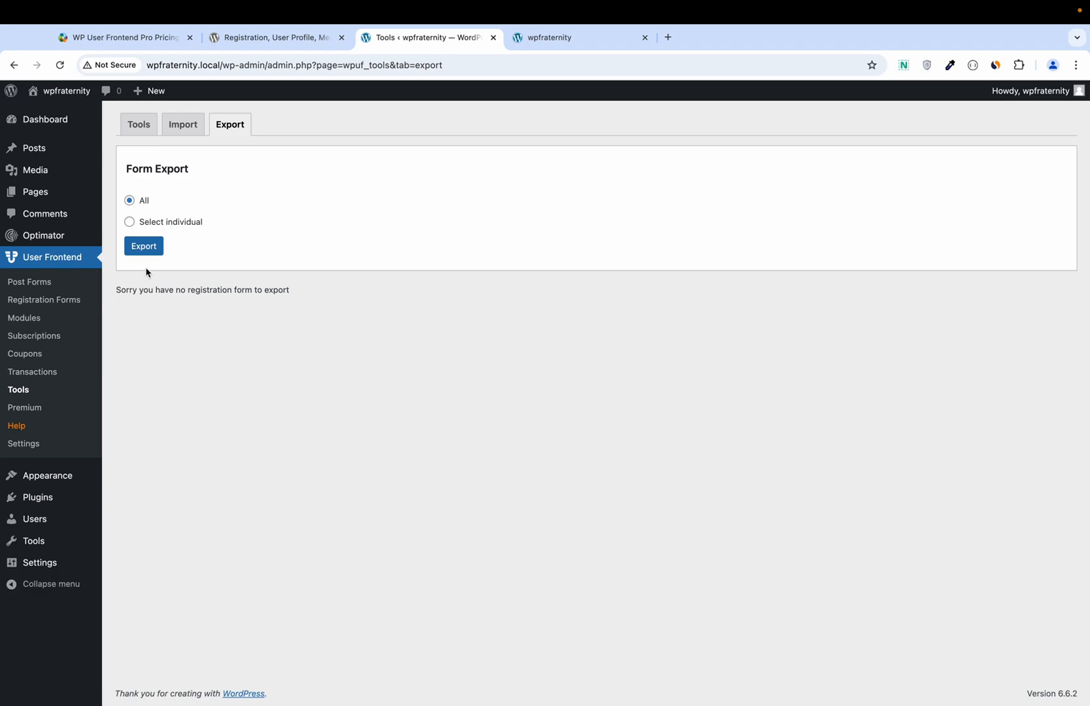
click(29, 407)
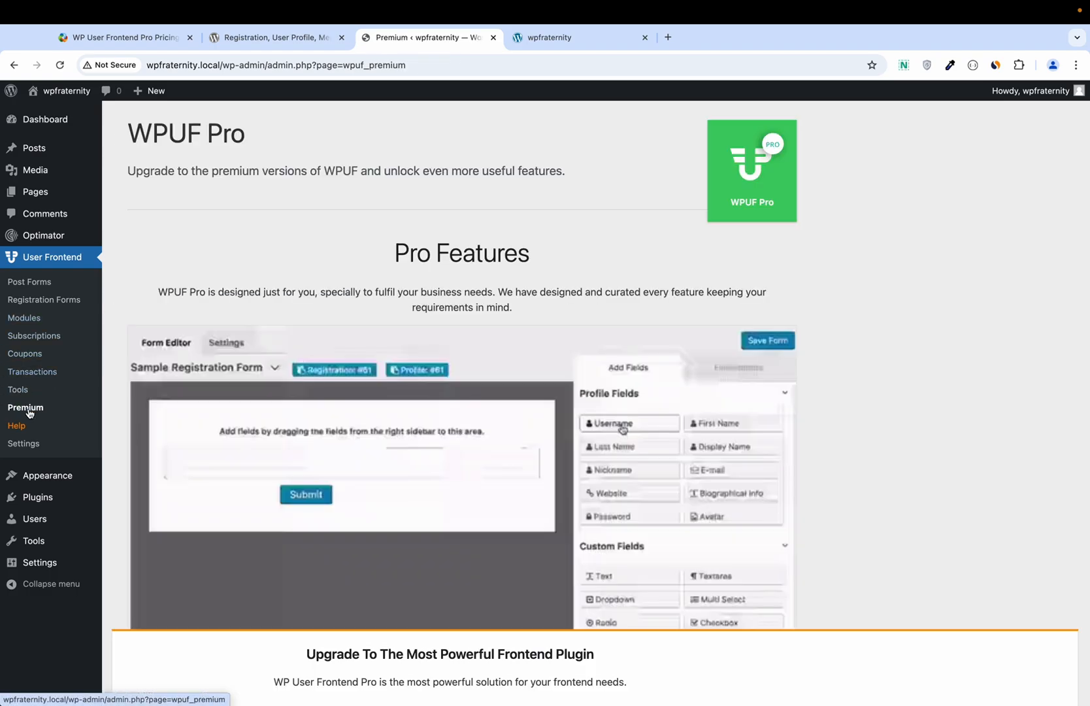
scroll(259, 286, down, 3)
scroll(262, 286, down, 6)
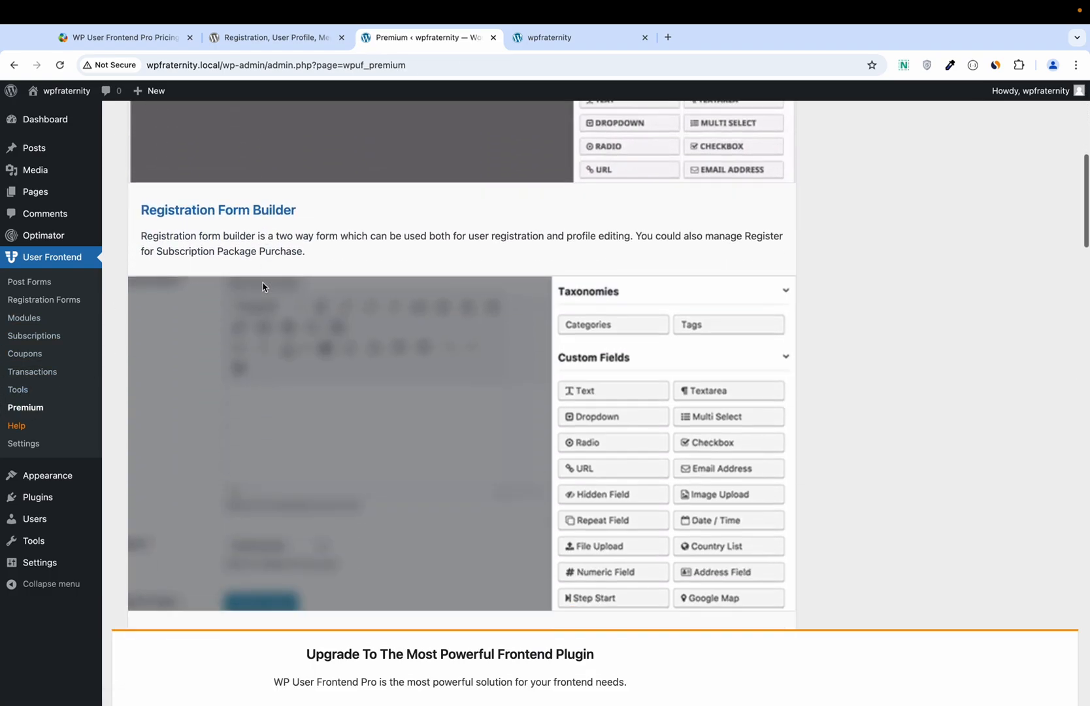
scroll(263, 286, up, 7)
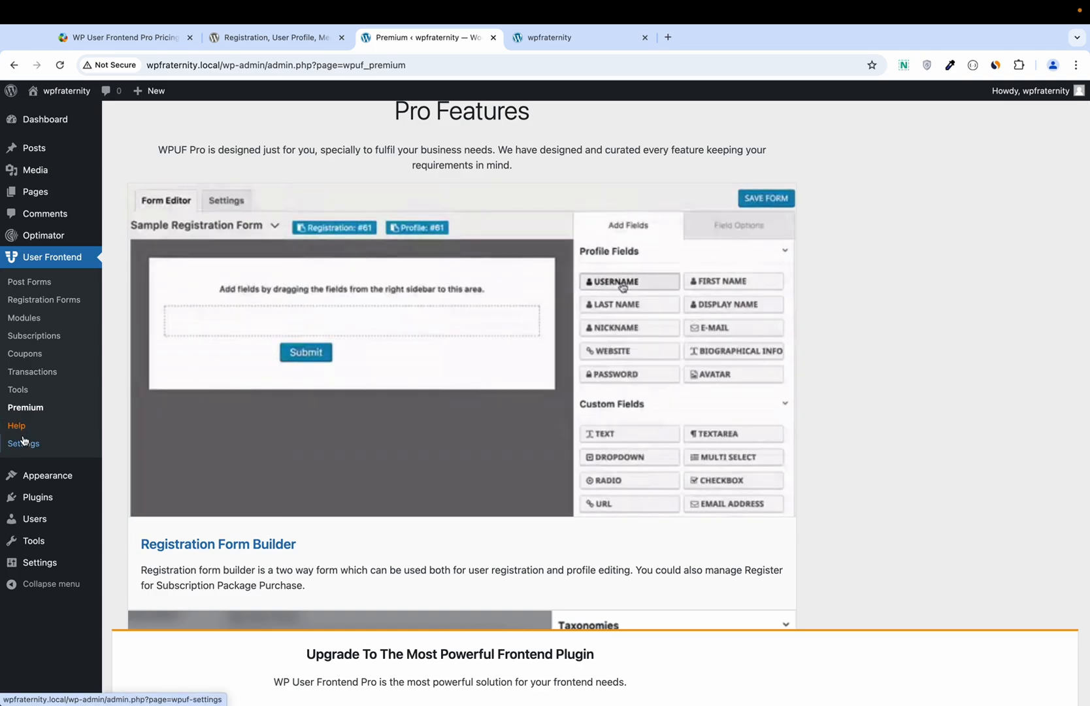
click(25, 444)
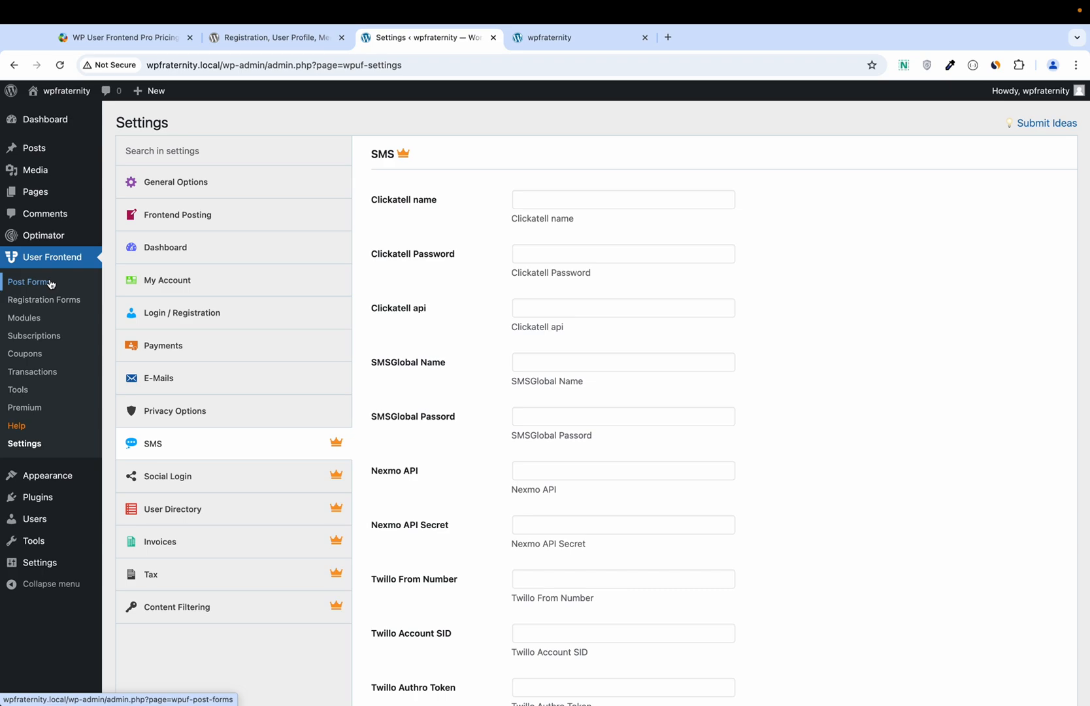
click(29, 282)
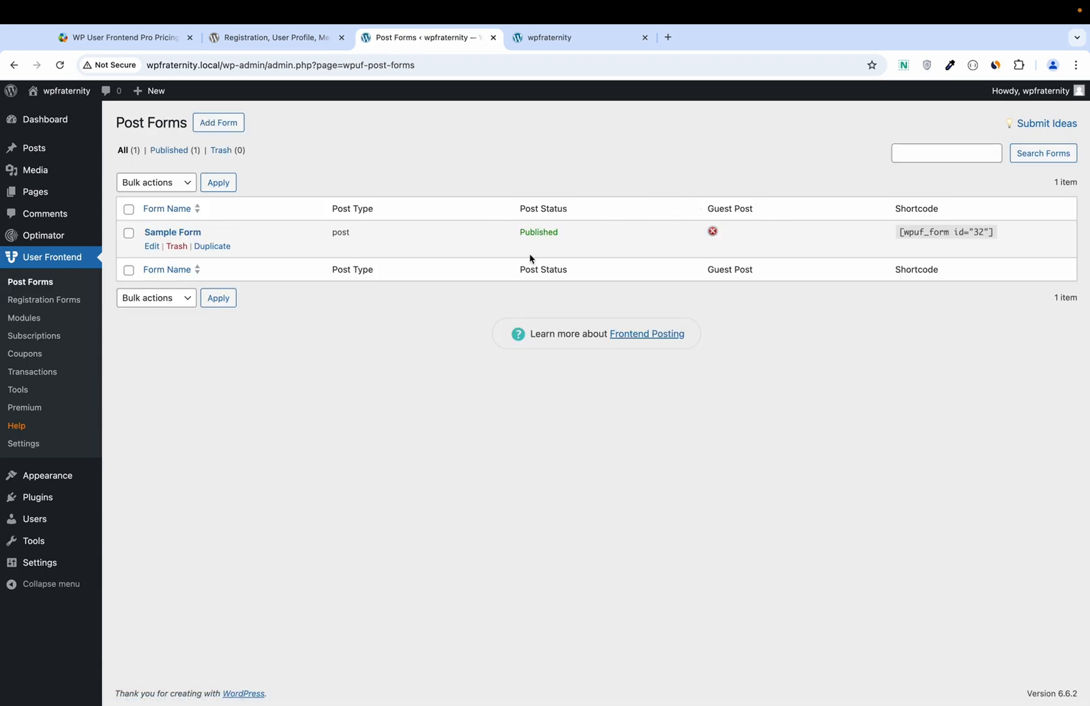
Step: Create a blank post form with Post Title, Post Content, Post Excerpt and Featured Image fields
click(230, 130)
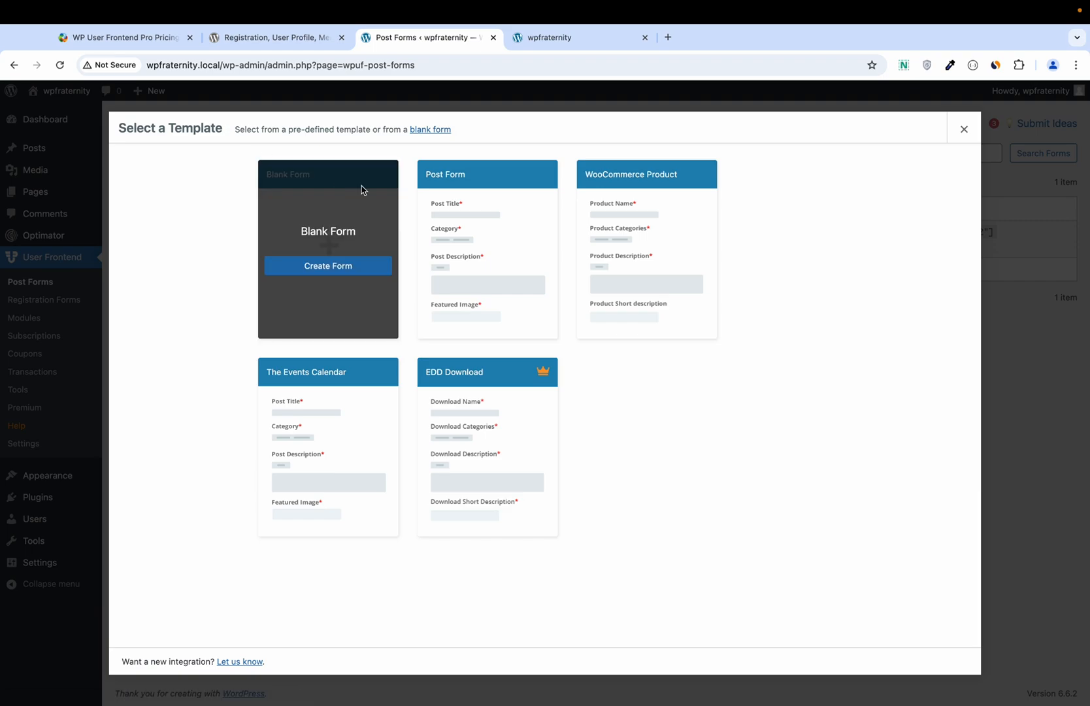
click(325, 269)
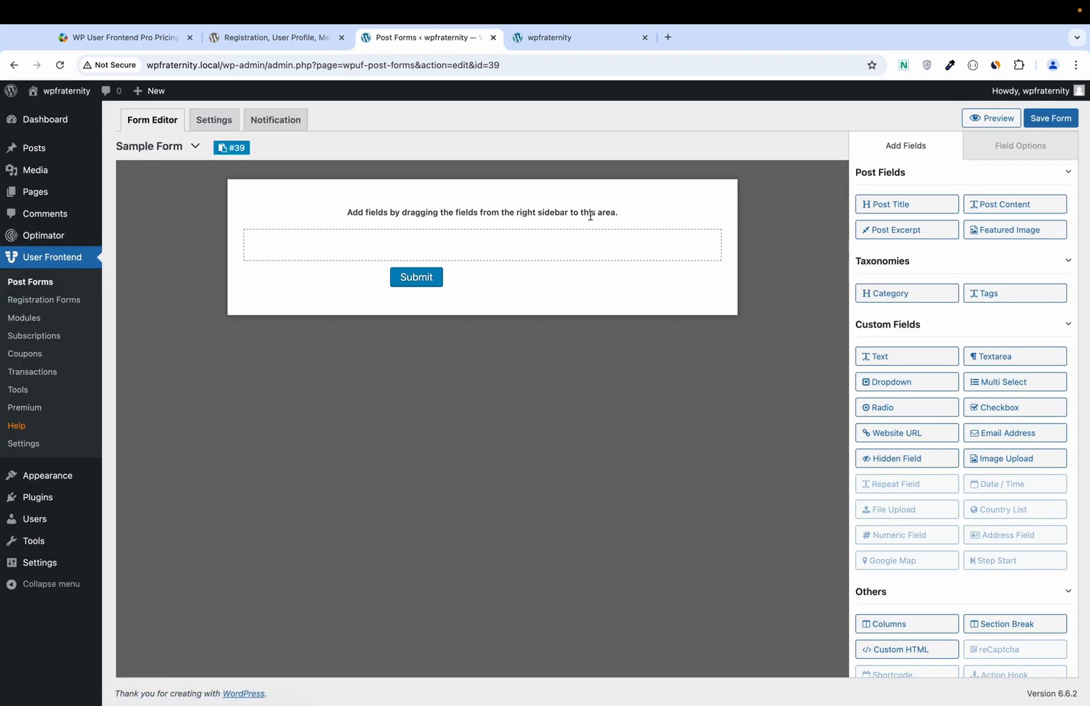
click(907, 210)
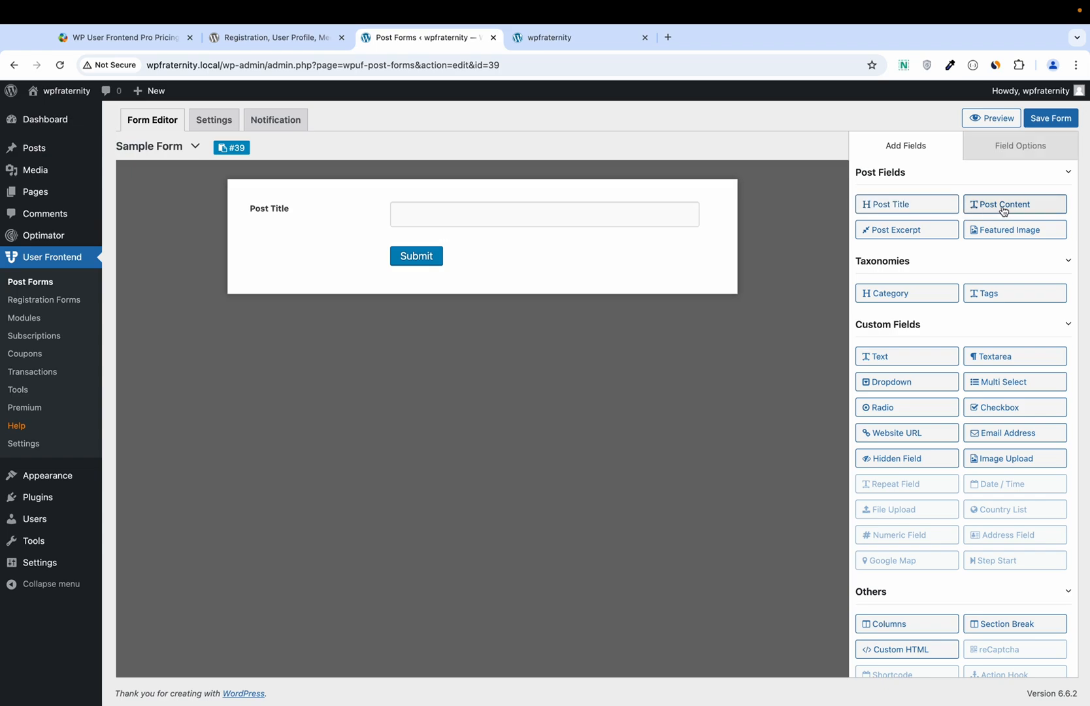
click(1004, 210)
click(908, 230)
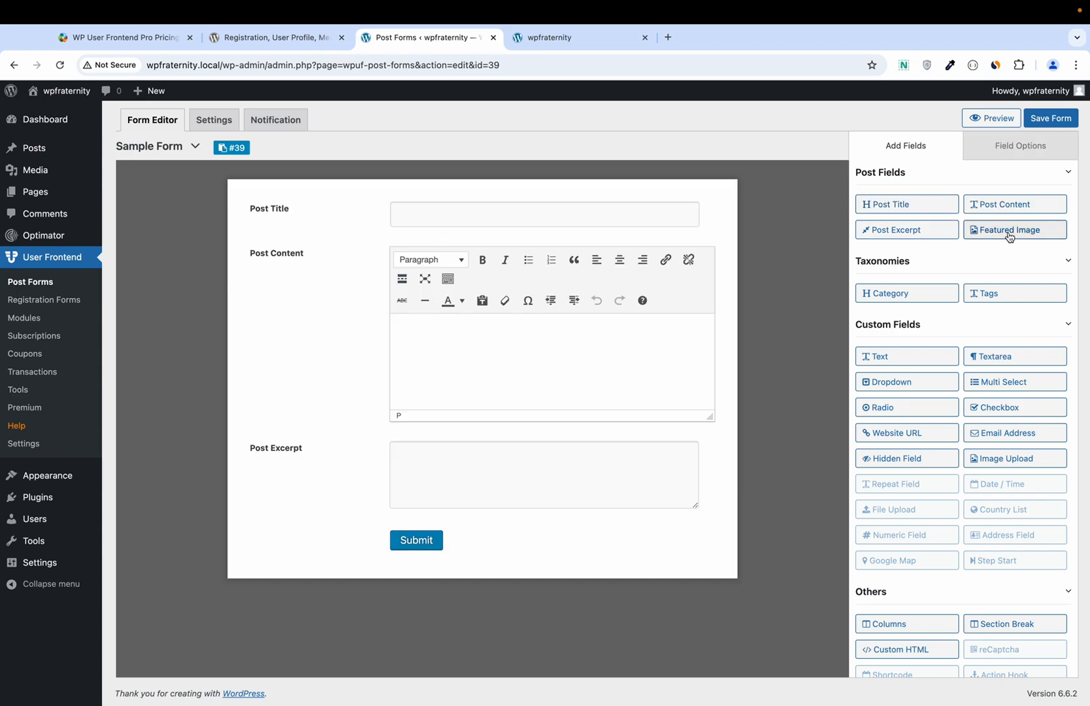
click(1010, 238)
Step: Add Category, Tags and Text fields and dismiss the custom field data notice
click(905, 293)
click(1008, 298)
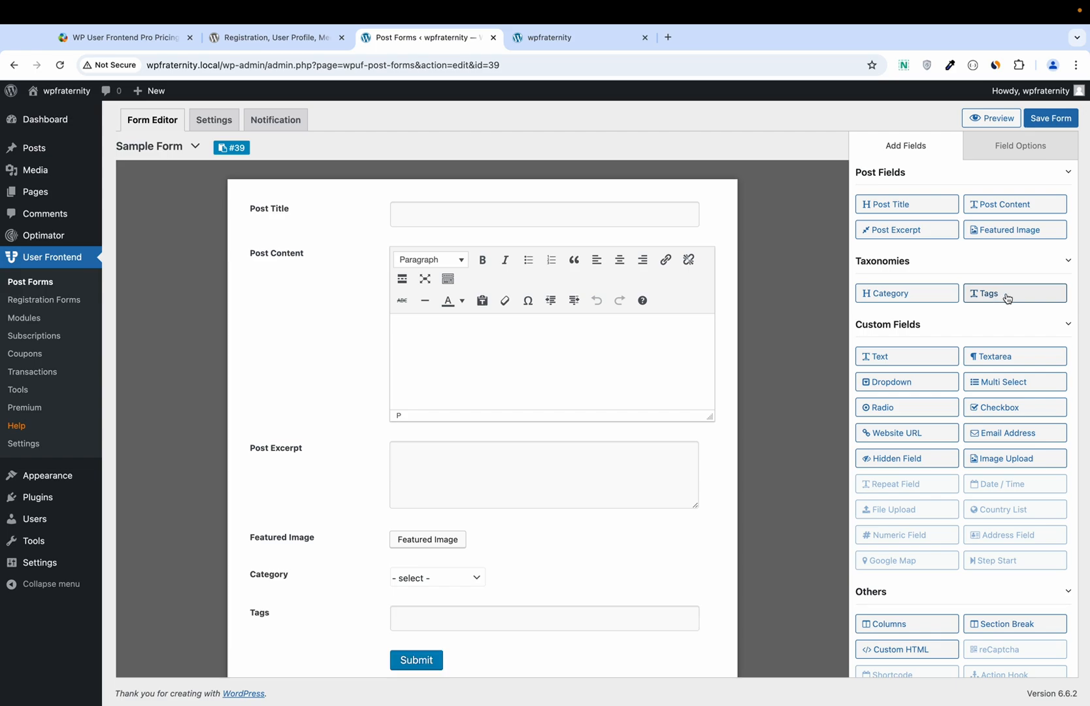
click(918, 359)
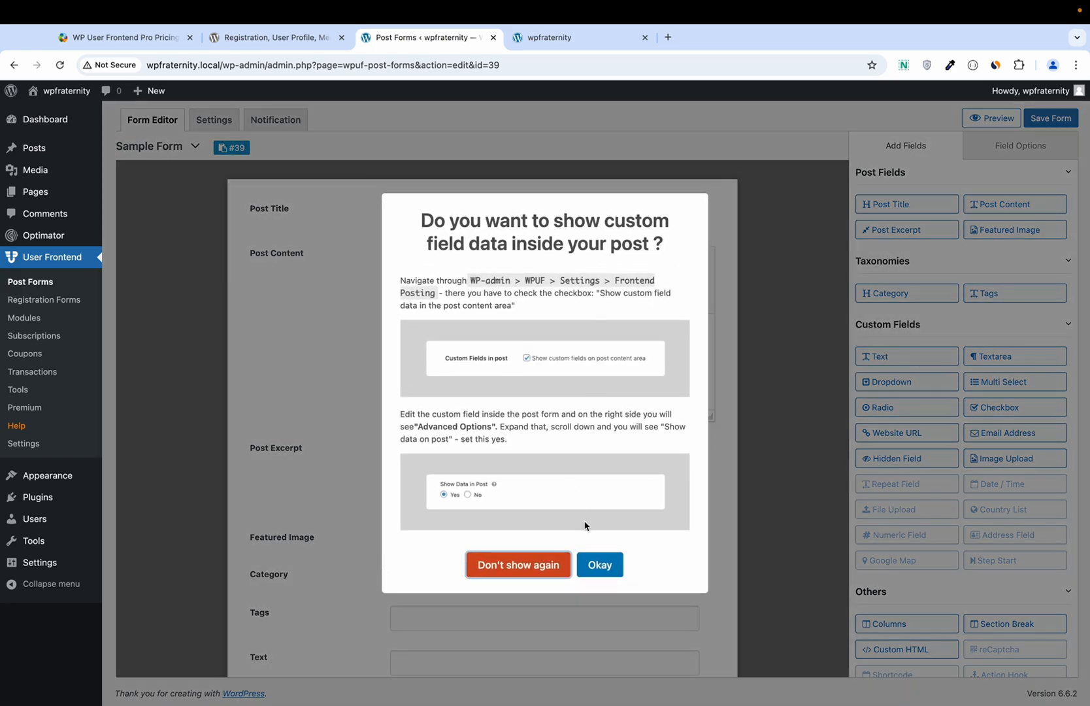
click(601, 565)
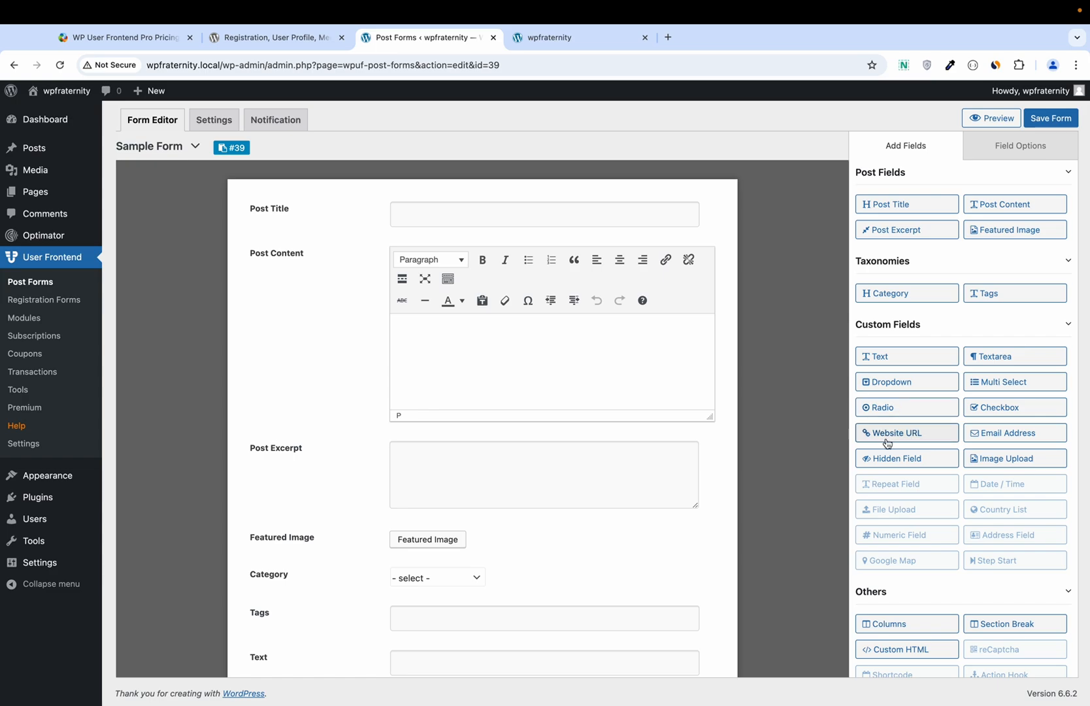
scroll(888, 443, down, 1)
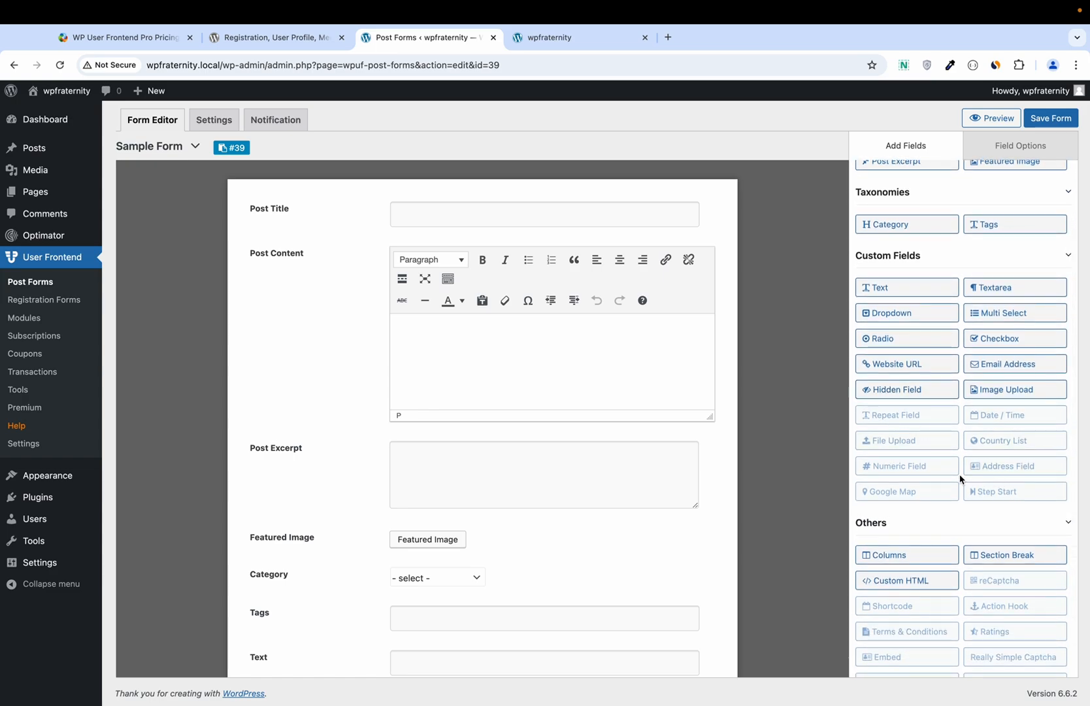
scroll(976, 422, down, 1)
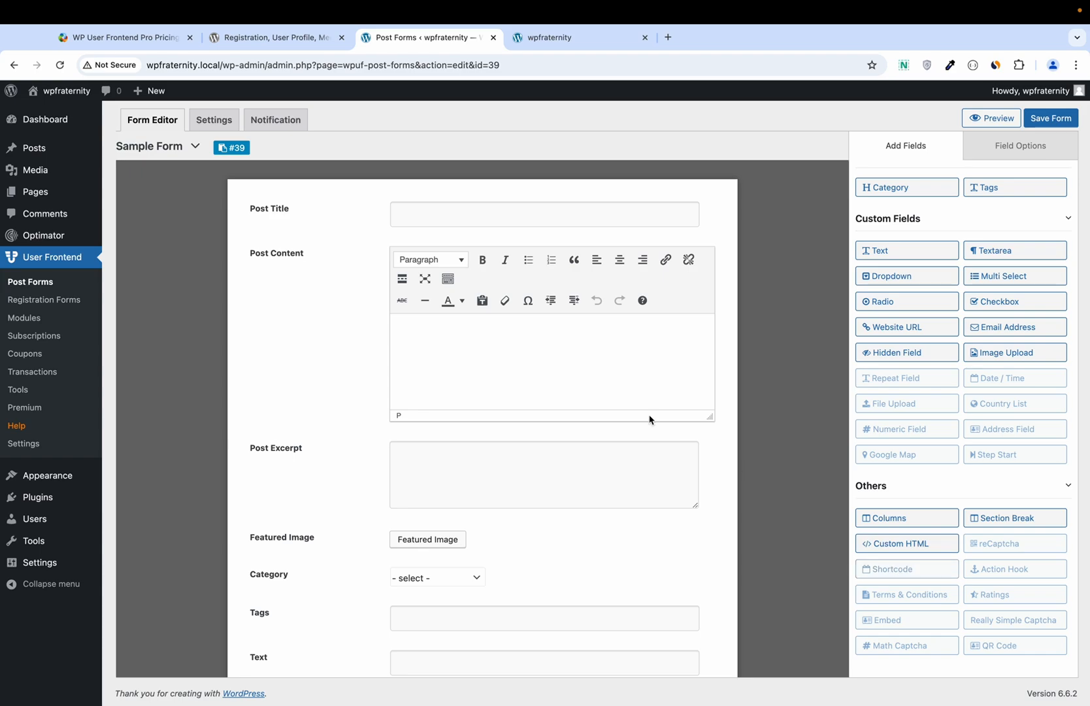
scroll(542, 374, down, 1)
scroll(543, 375, up, 1)
Step: Rename form #39 to 'Sample Form Test' and open its Settings
click(166, 149)
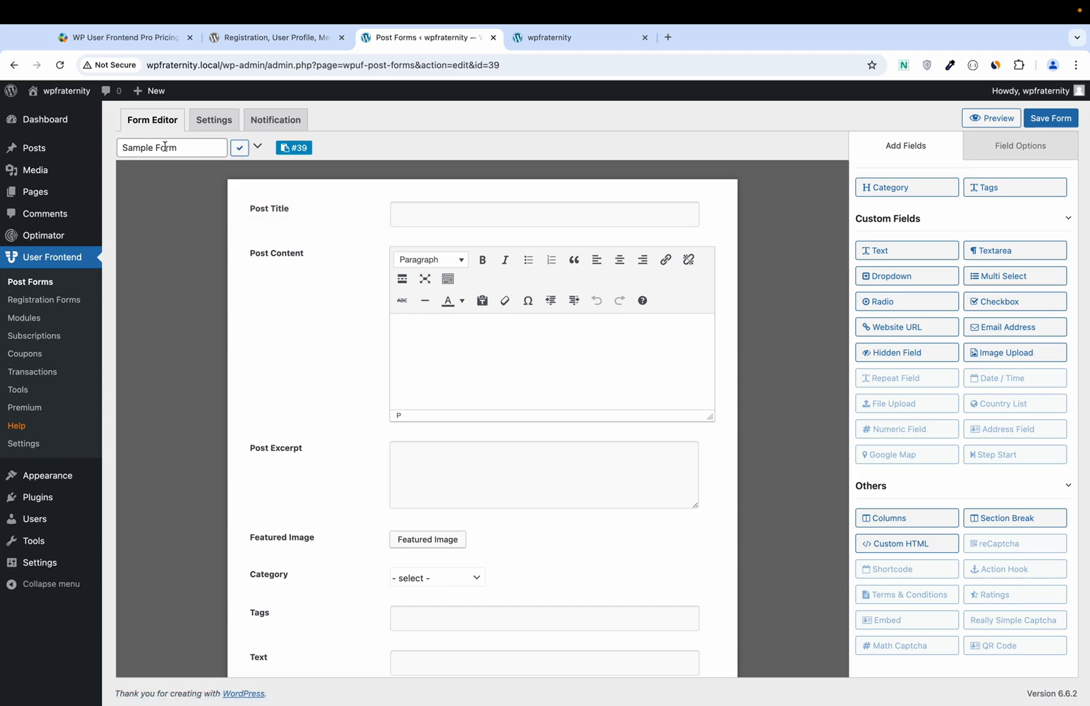
click(184, 146)
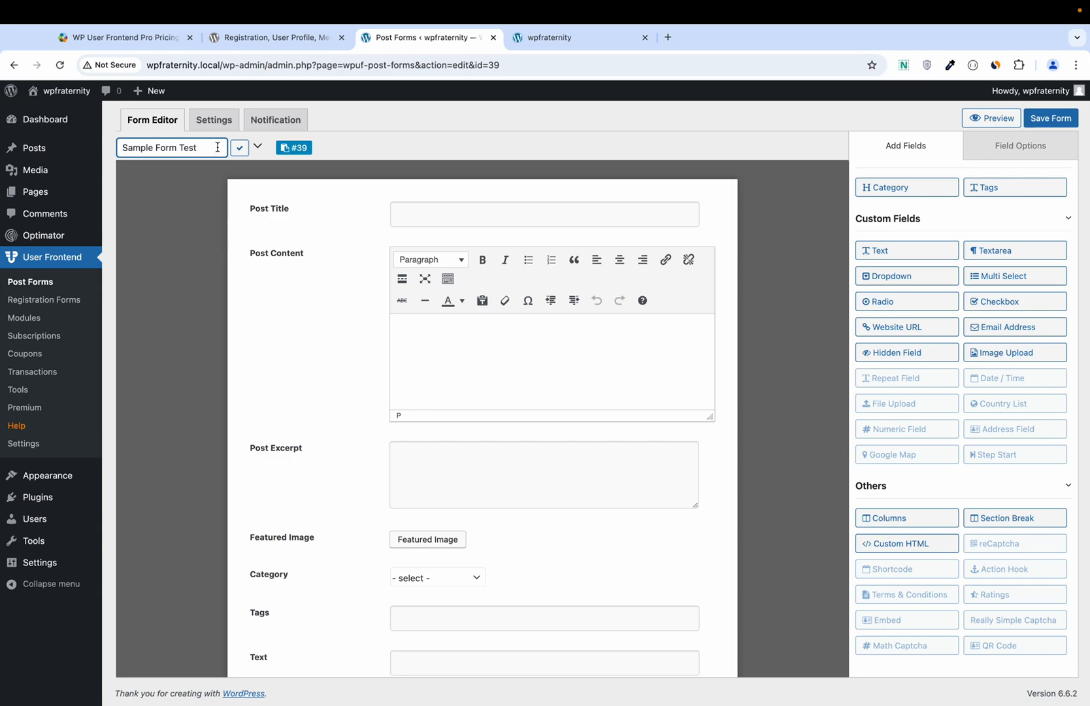
click(239, 152)
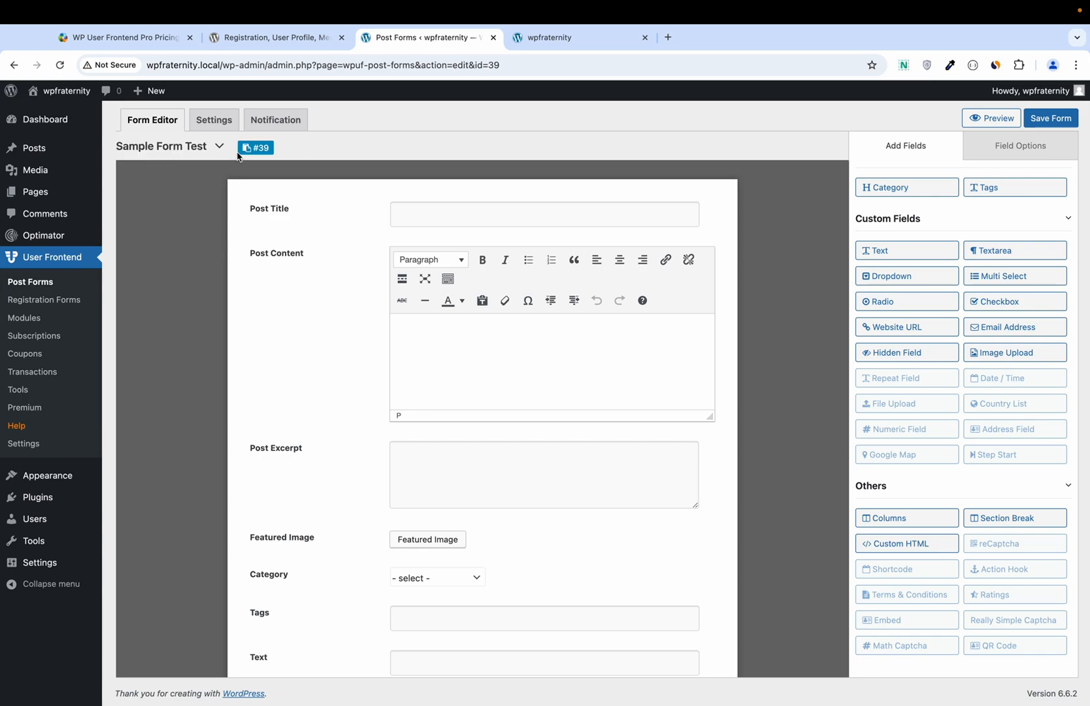
click(212, 126)
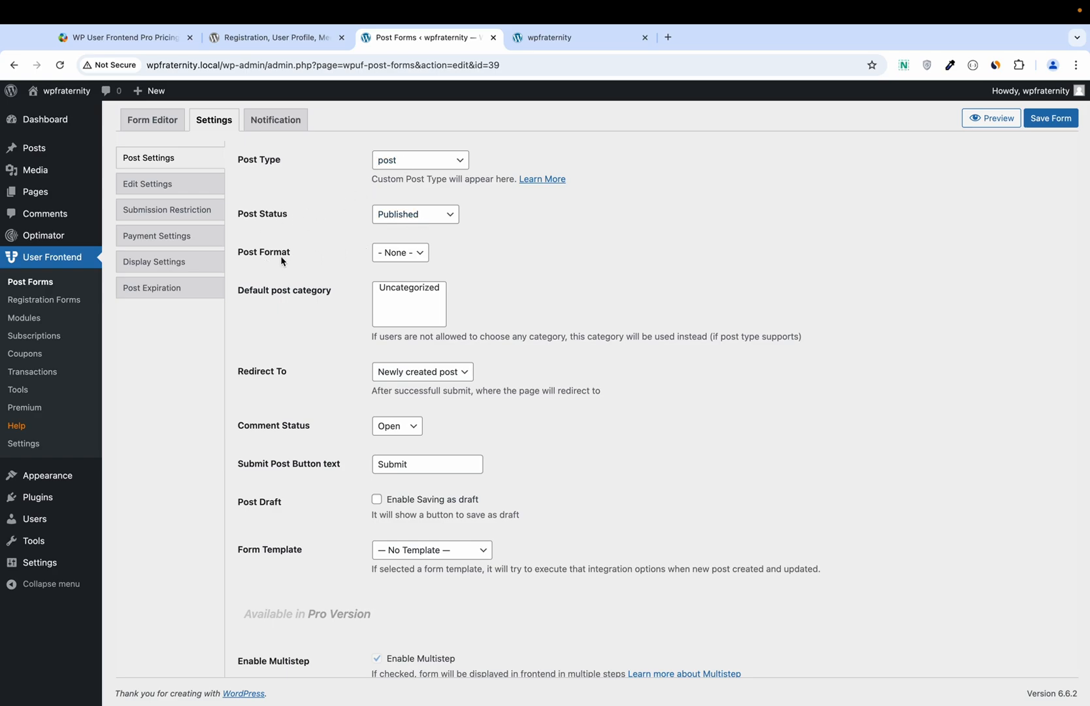
Step: Keep Post Format as None and make Uncategorized the default post category
click(400, 253)
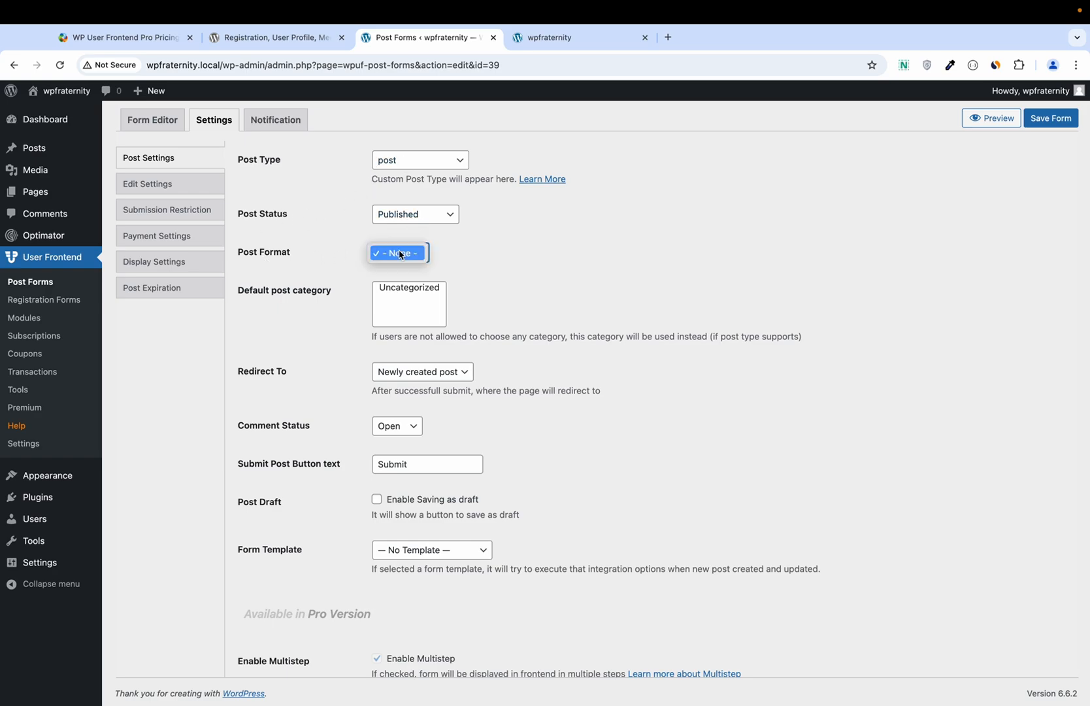
click(402, 254)
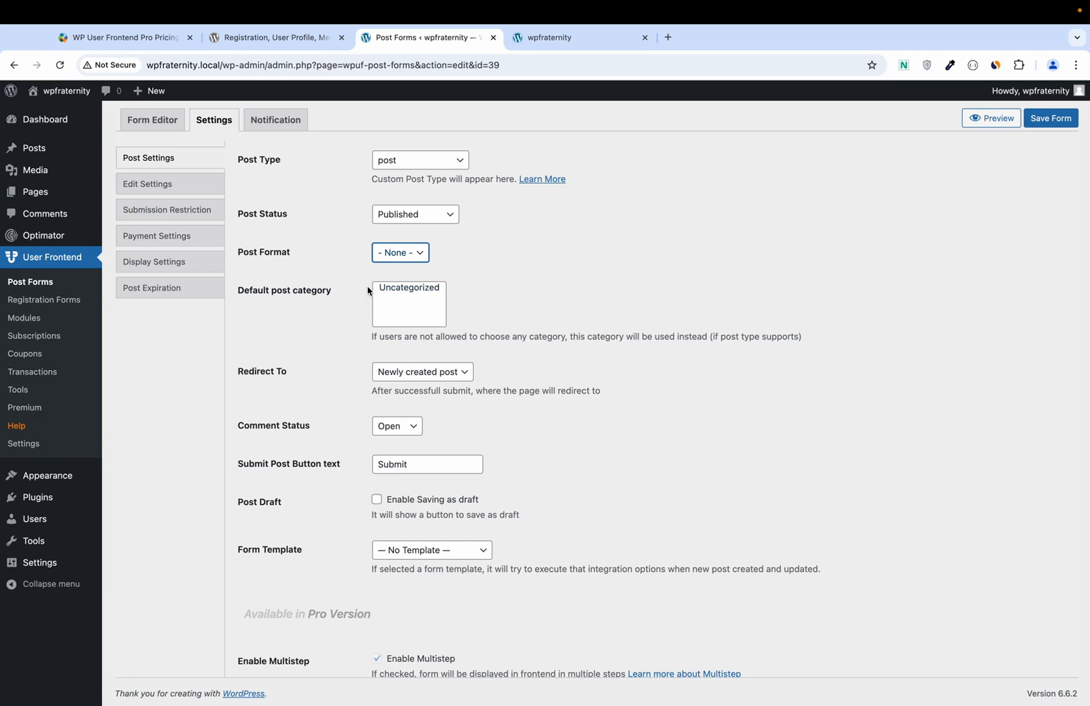
click(393, 293)
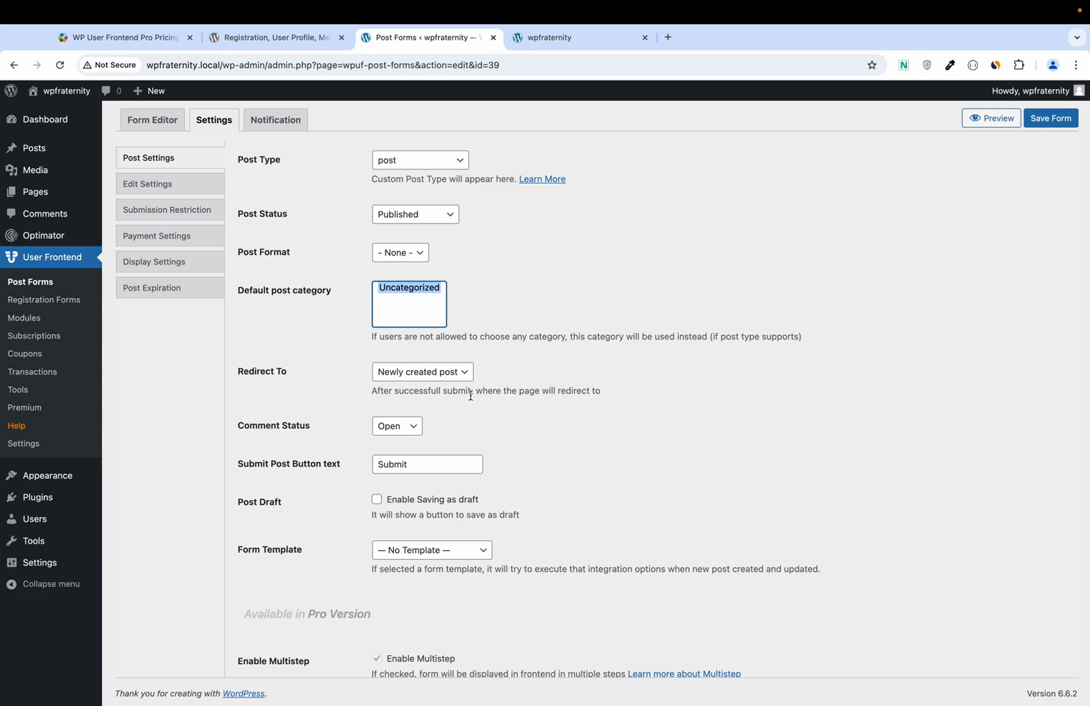
scroll(471, 396, down, 1)
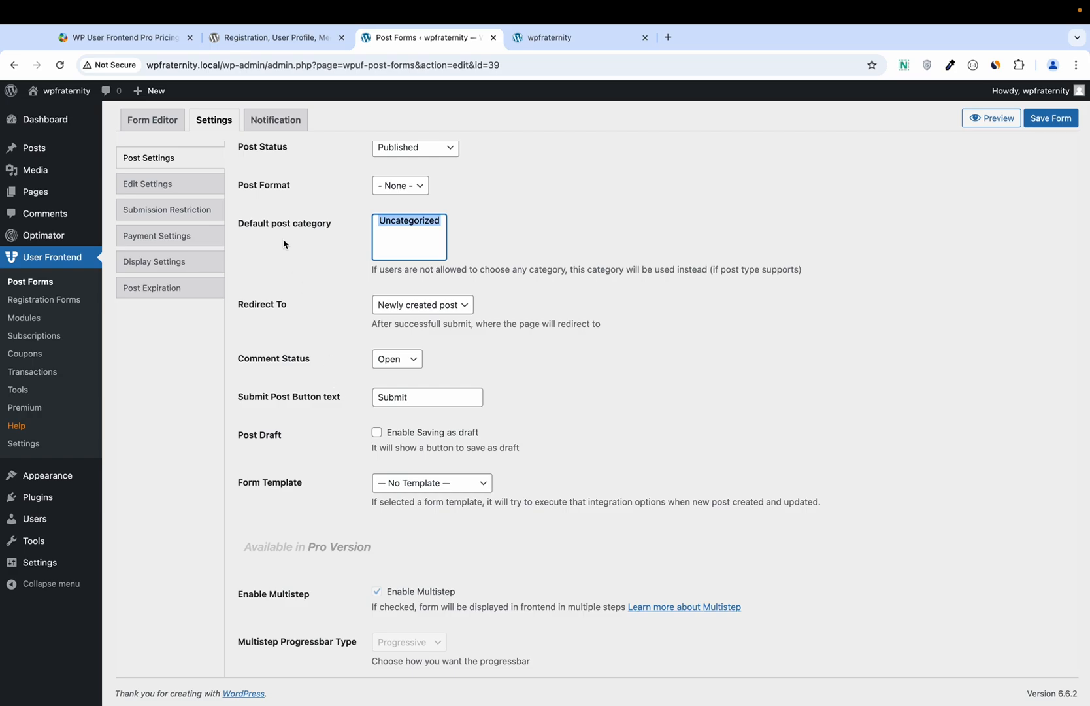
Step: Browse Edit Settings, Submission Restriction, Payment, Display and Post Expiration, then Notification settings
click(189, 182)
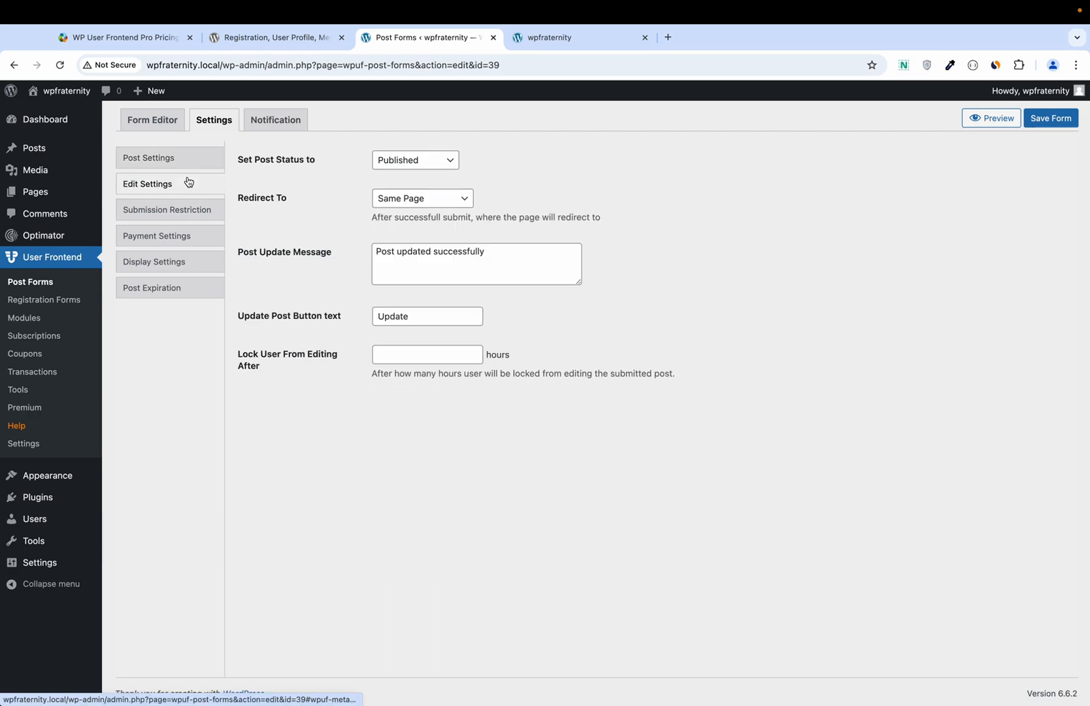
click(200, 220)
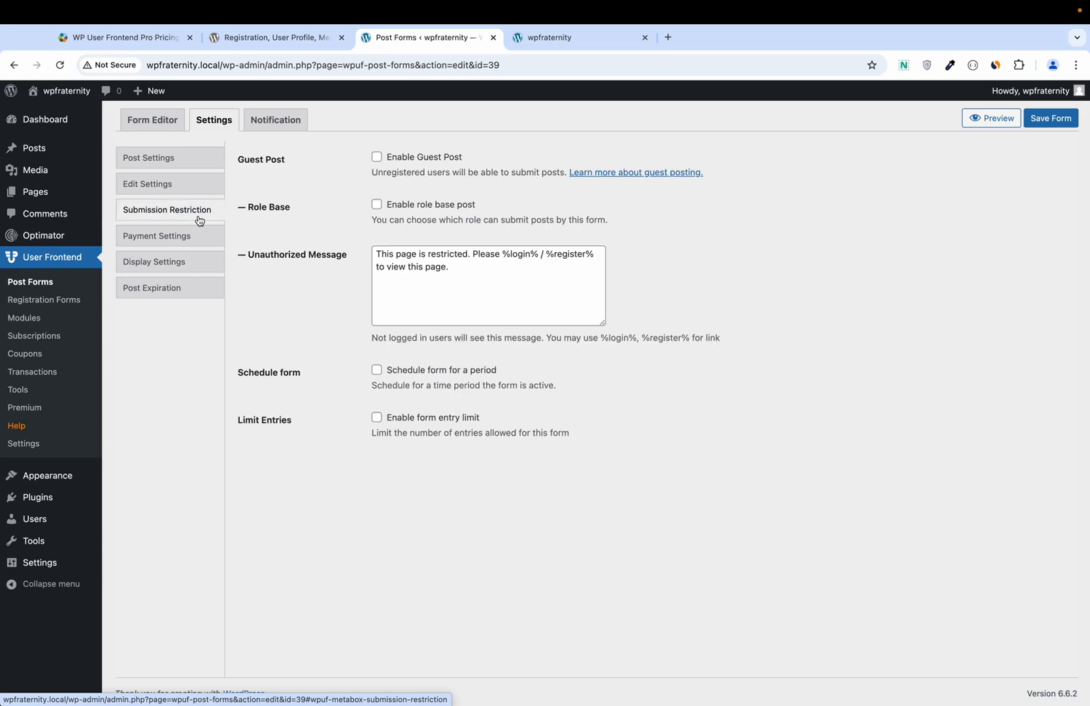
click(200, 236)
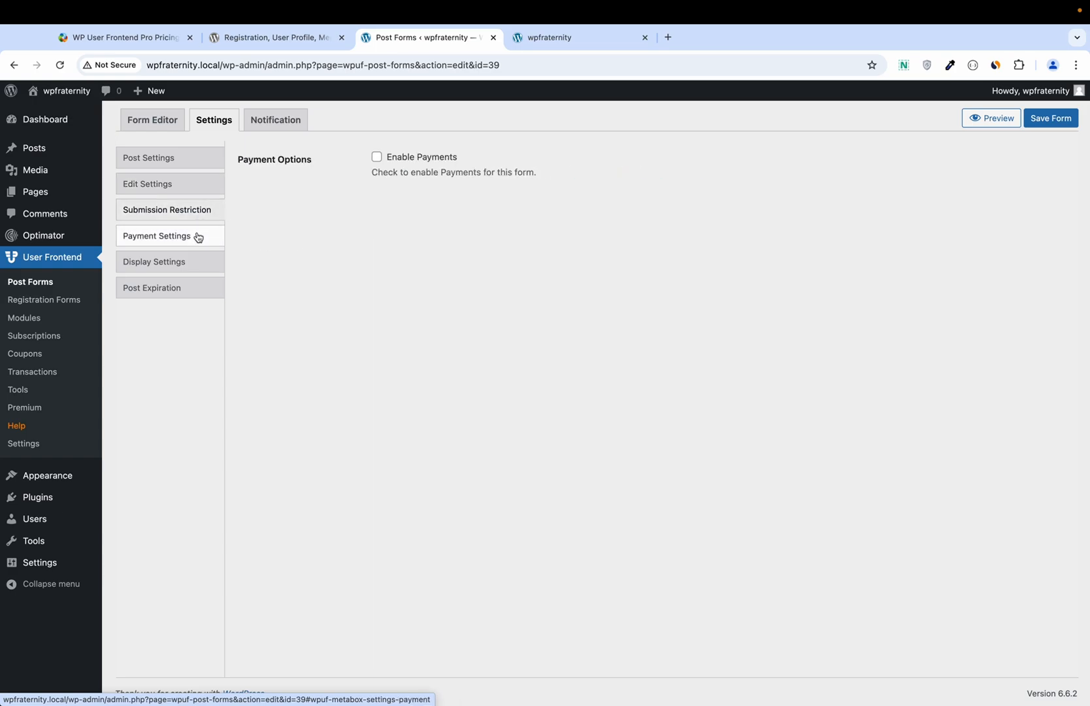
click(189, 265)
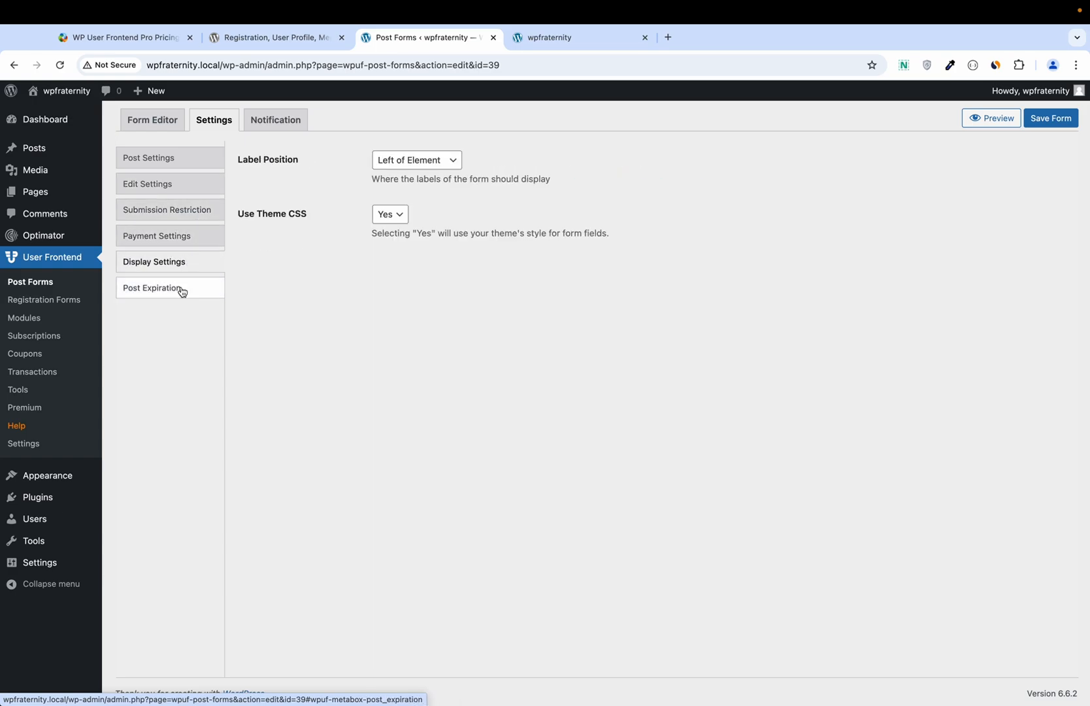
click(182, 291)
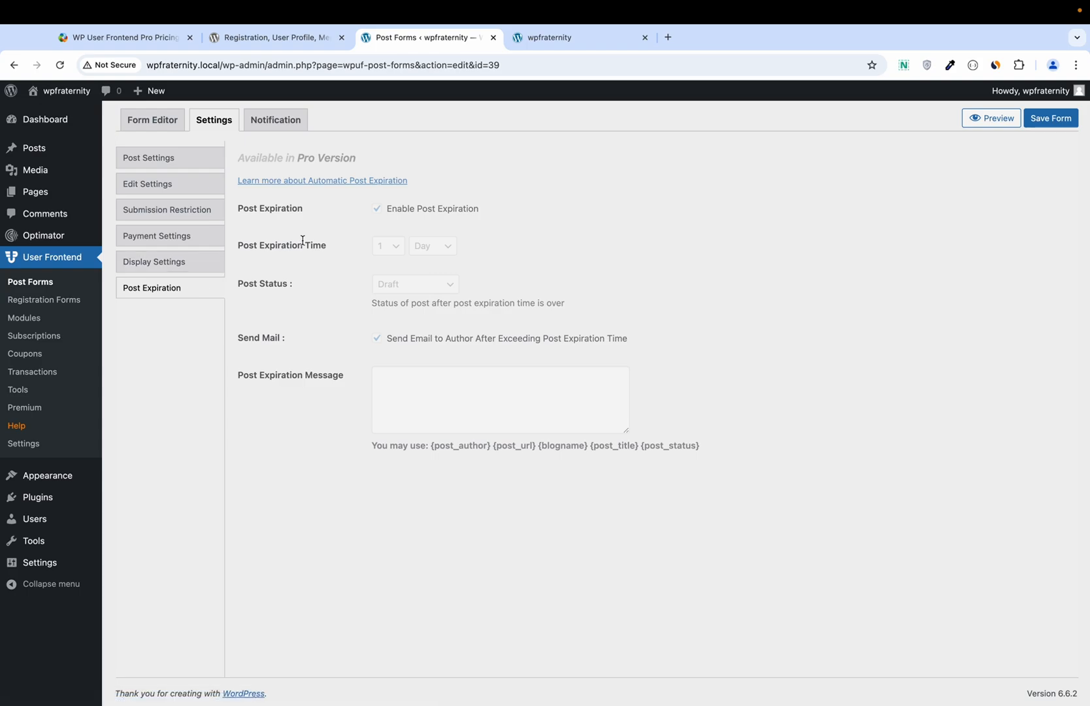
click(288, 126)
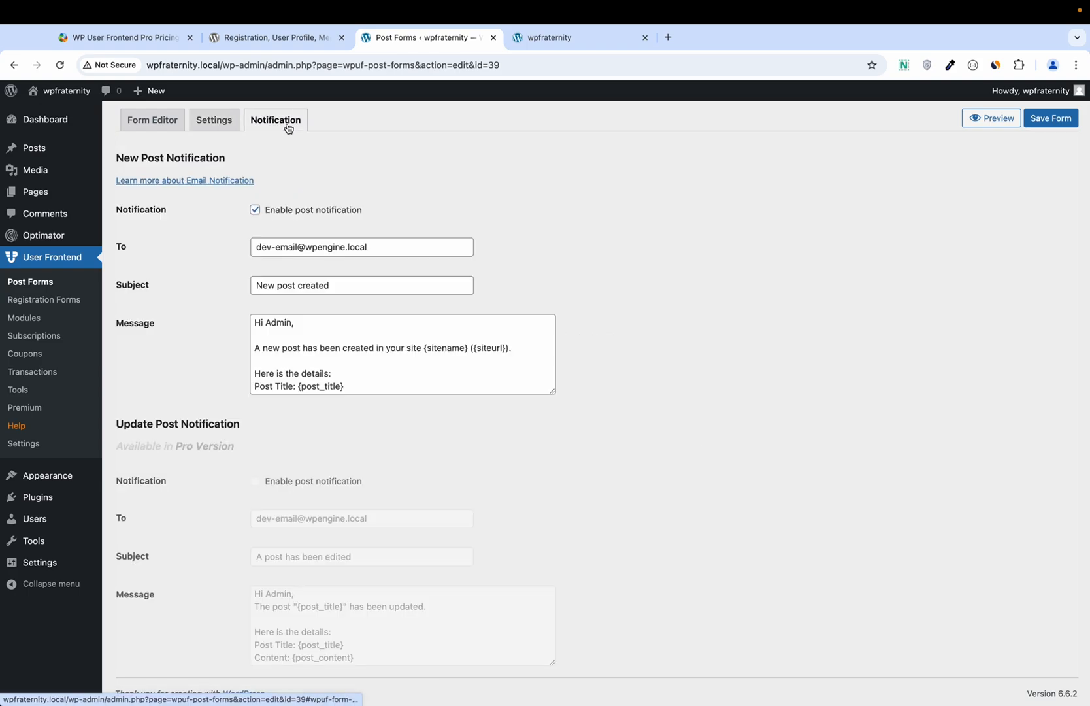
Step: Back in the form builder, save form #39 and copy its shortcode from the #39 badge
scroll(284, 272, down, 2)
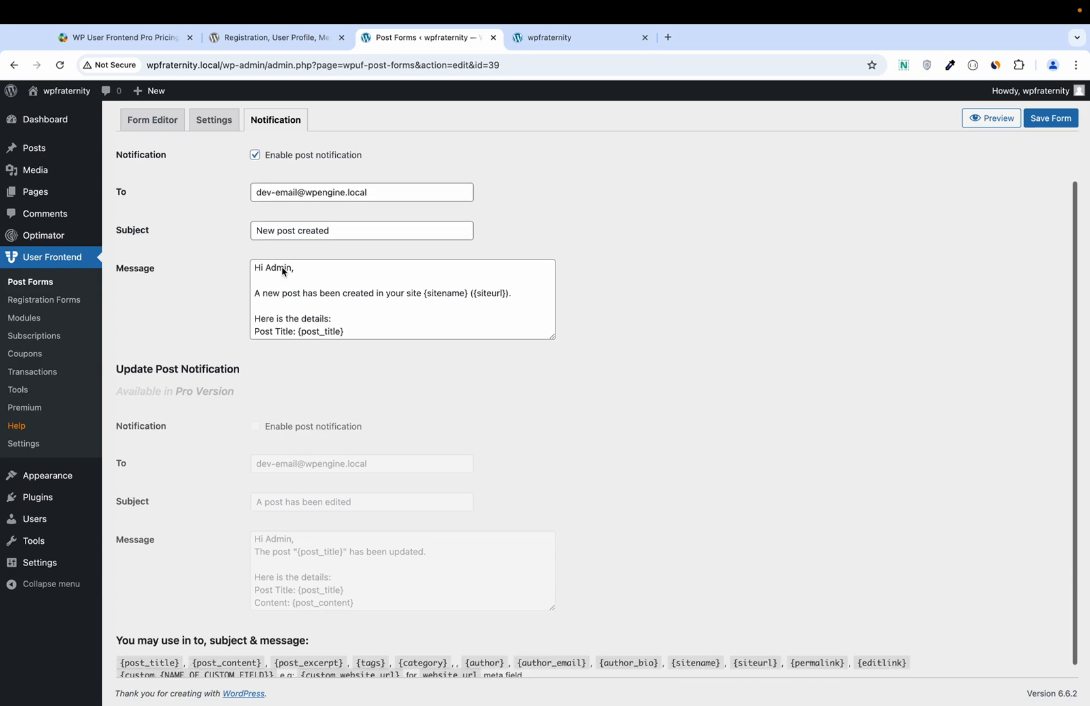
scroll(317, 221, down, 1)
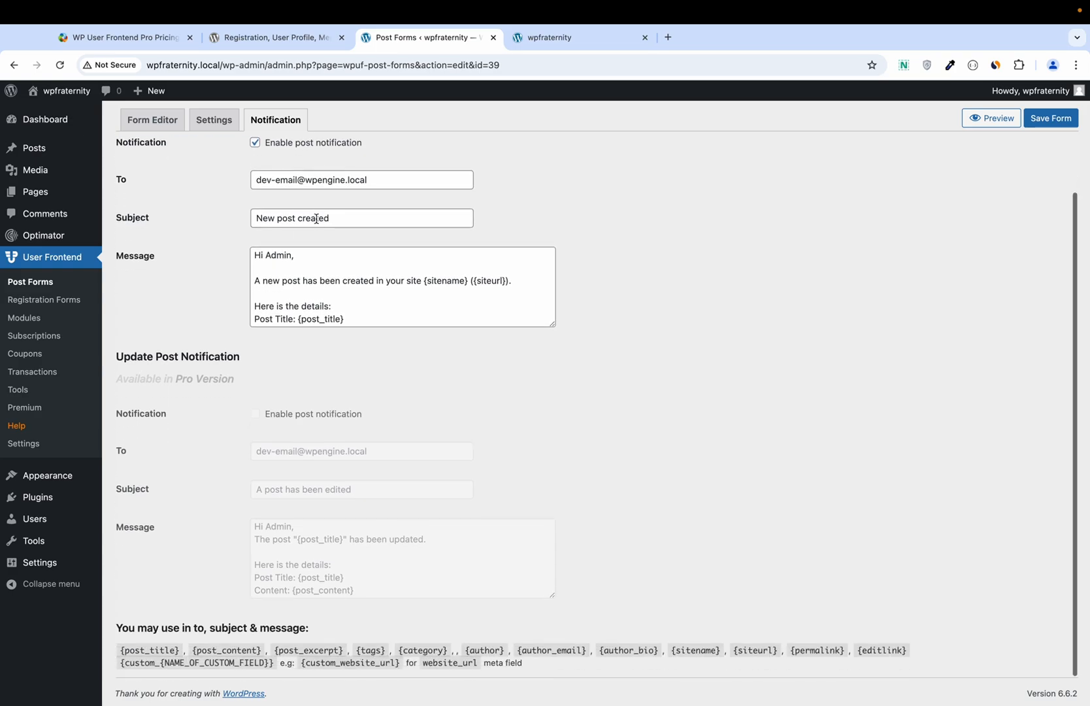
scroll(317, 219, up, 2)
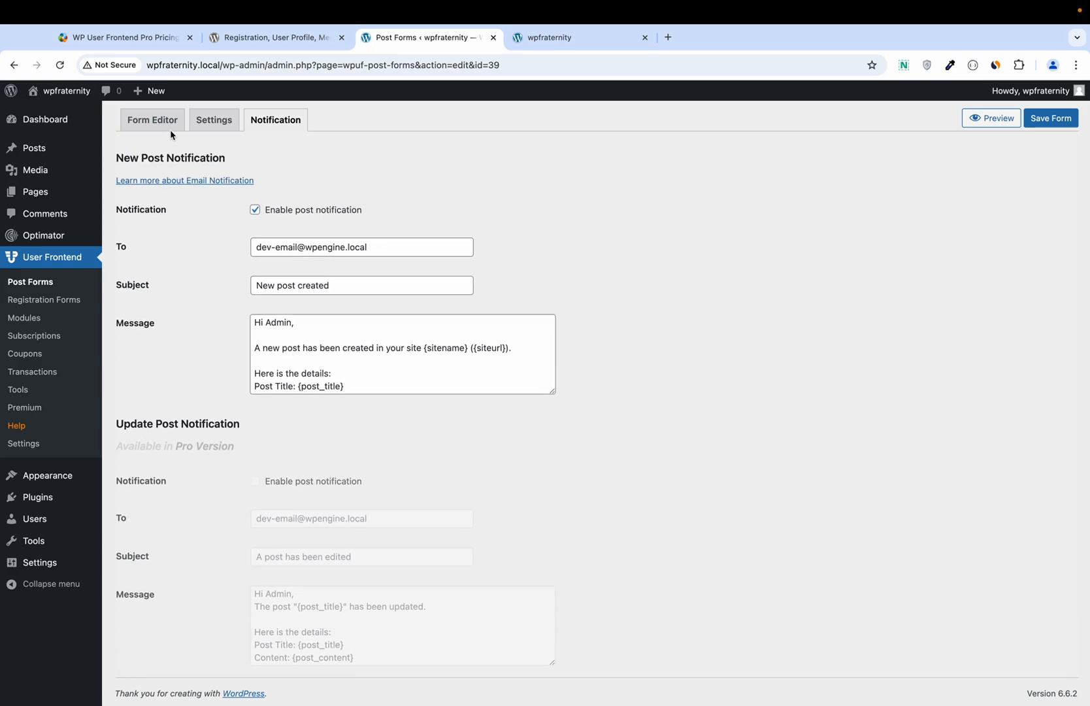
click(154, 122)
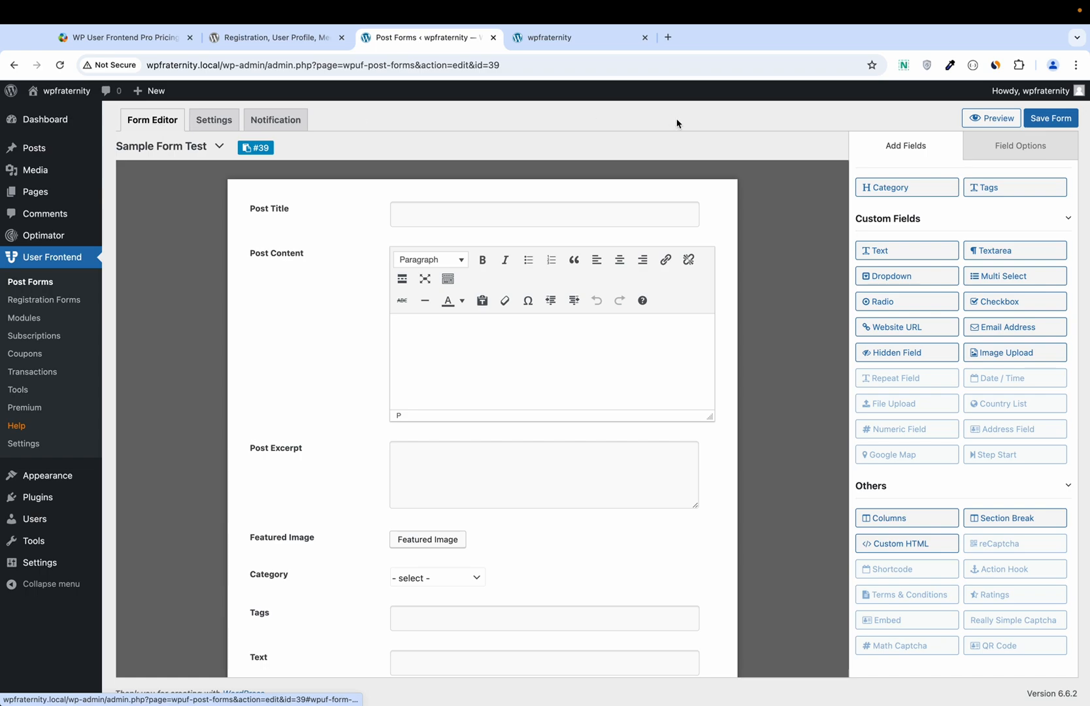
click(1048, 118)
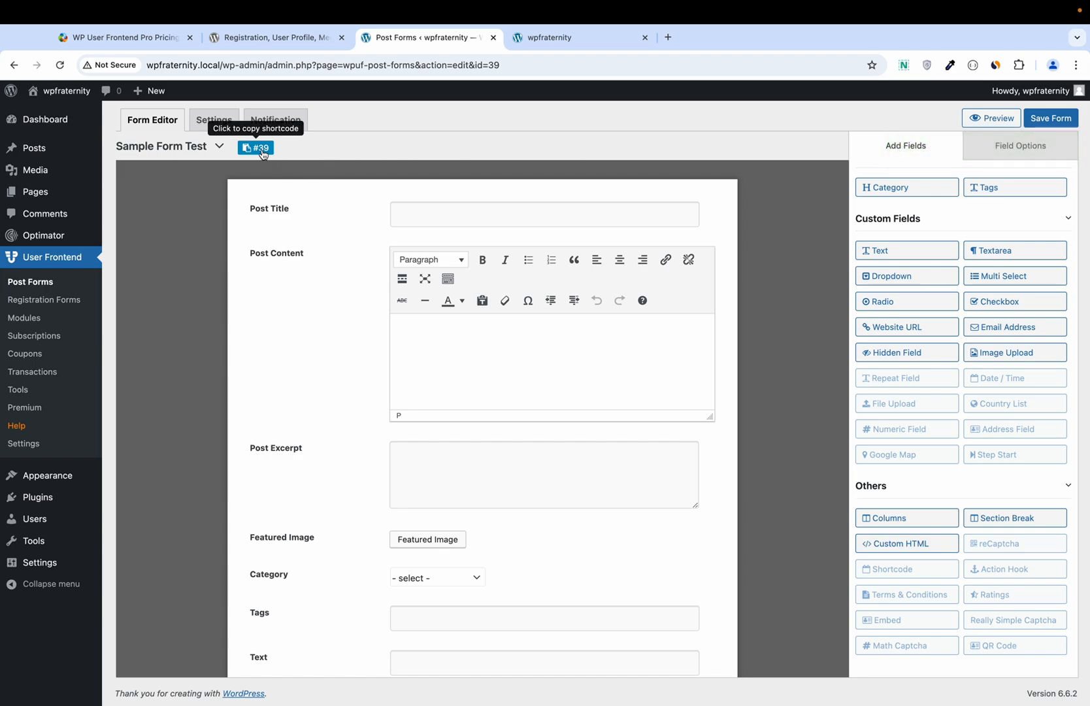
click(262, 153)
Step: Publish a new page 'Post form from WPUF' whose Shortcode block holds [wpuf_form id="39"]
mouse_move(30, 194)
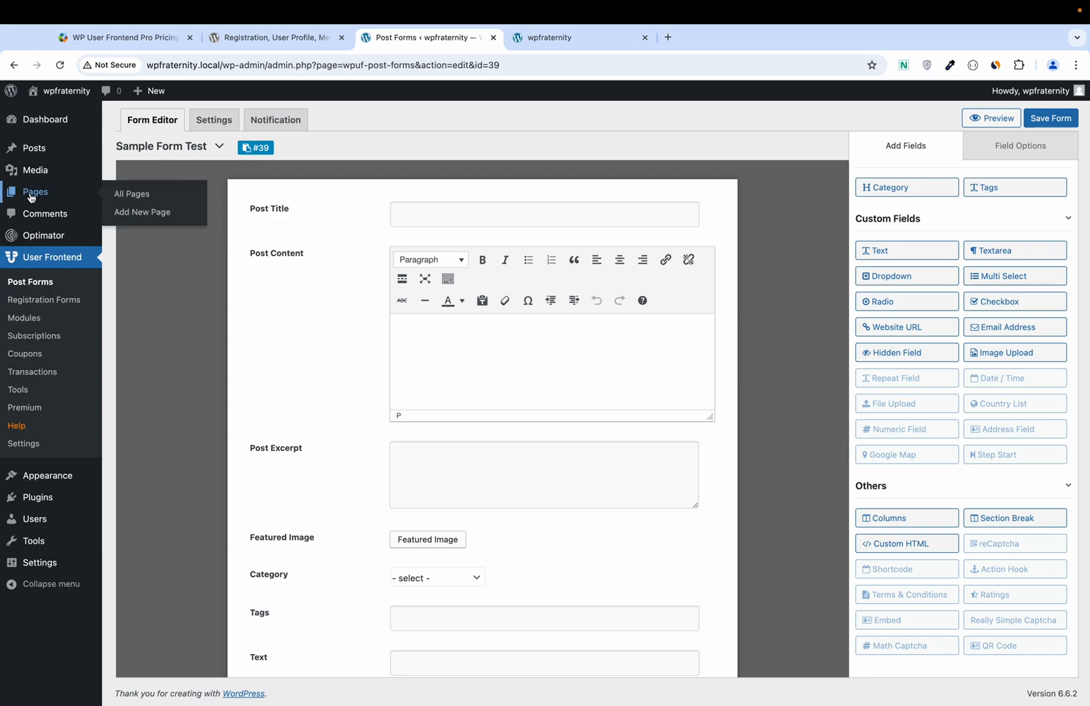
right_click(149, 216)
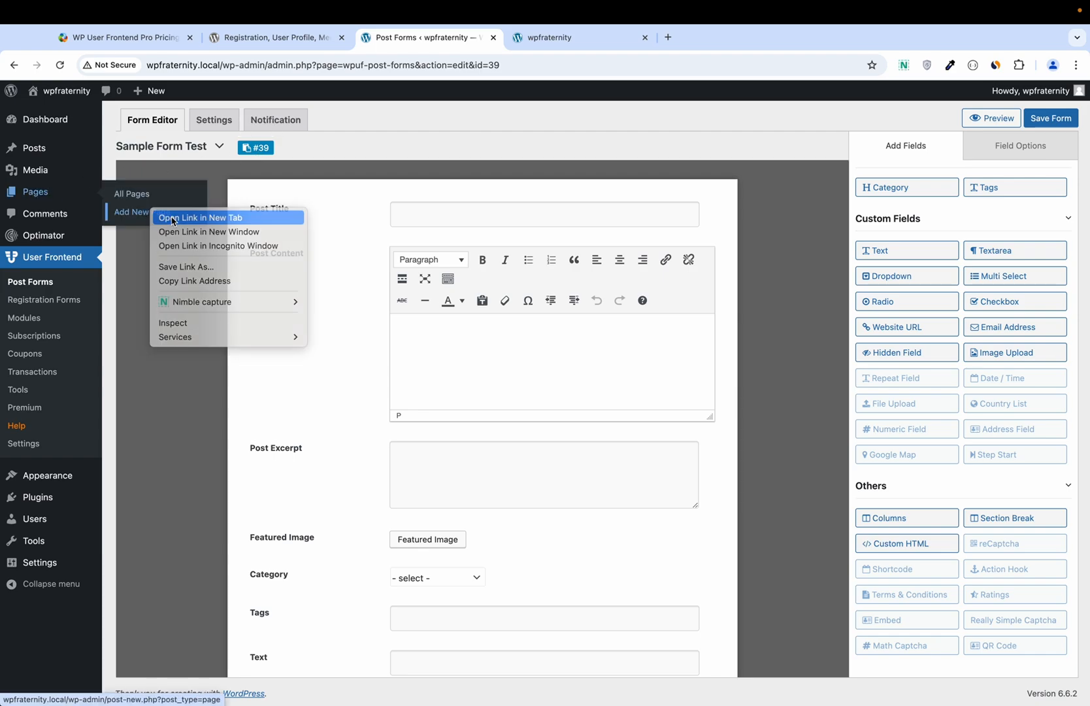
click(168, 219)
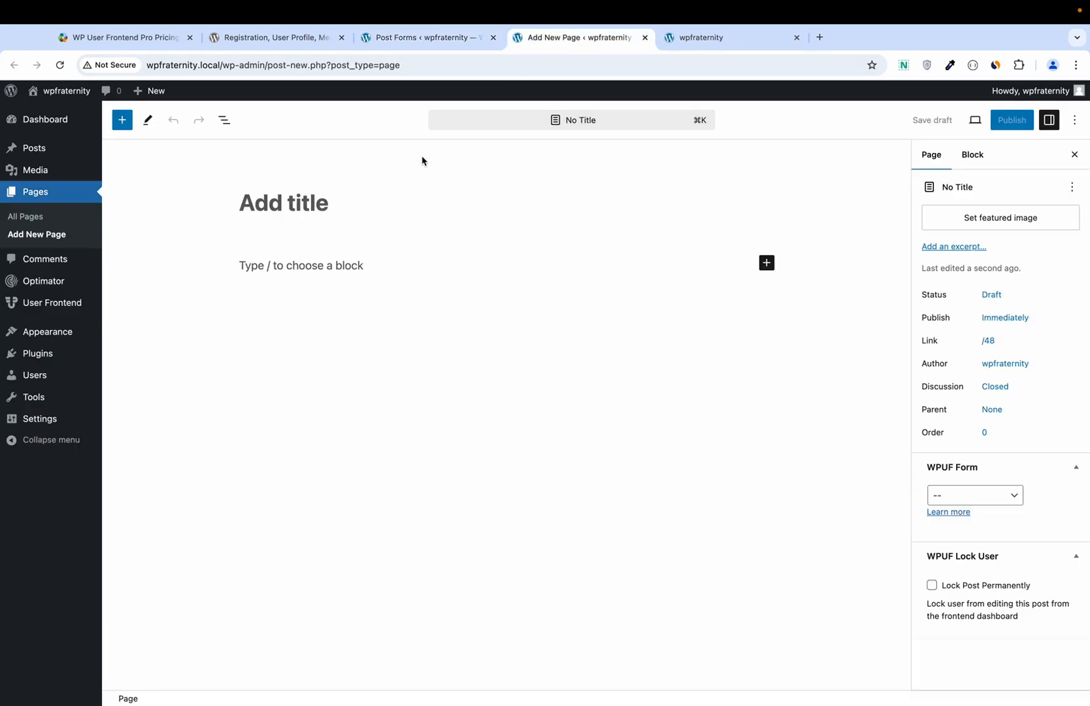
click(370, 186)
text(Post fo)
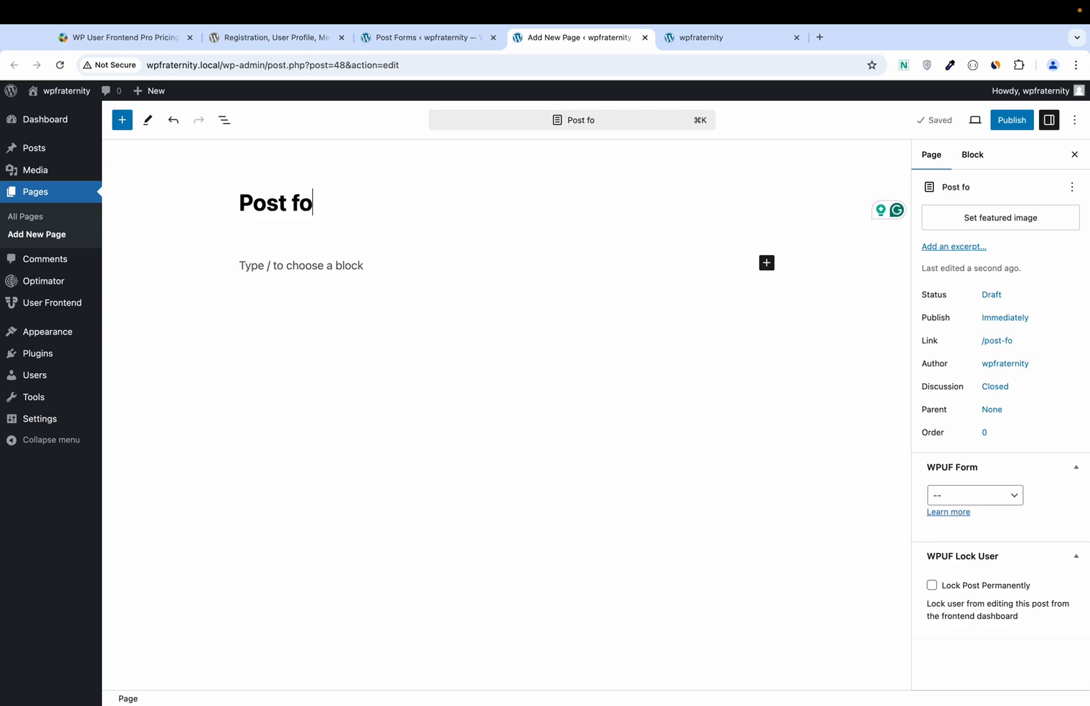
text(rm from)
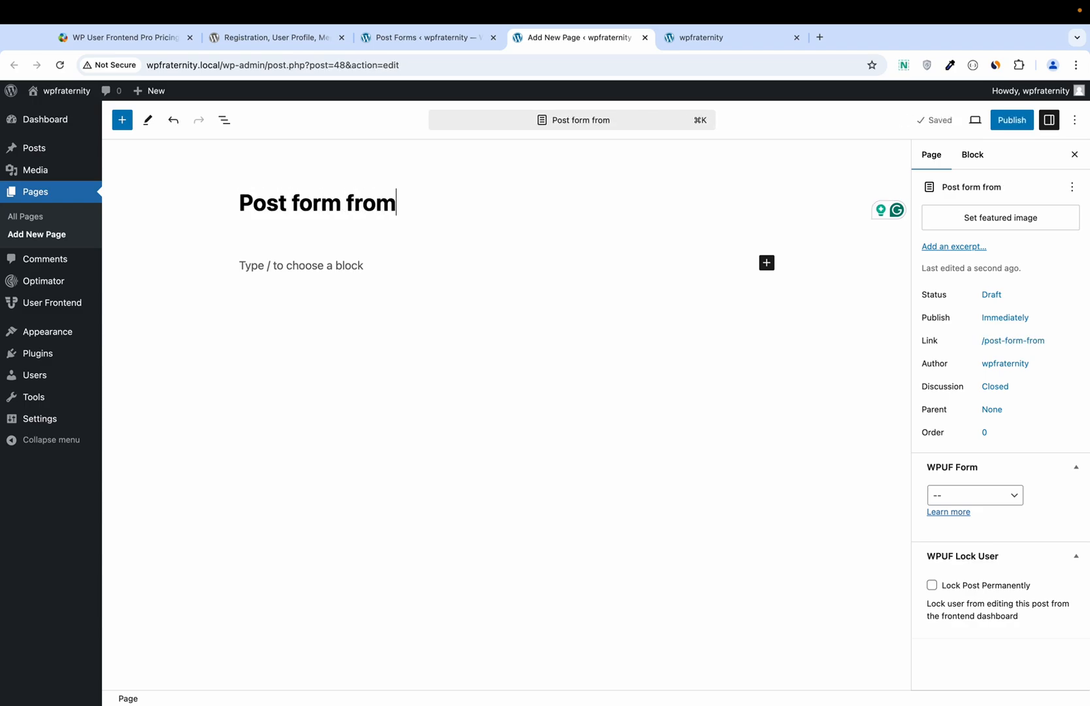
text( WPUF)
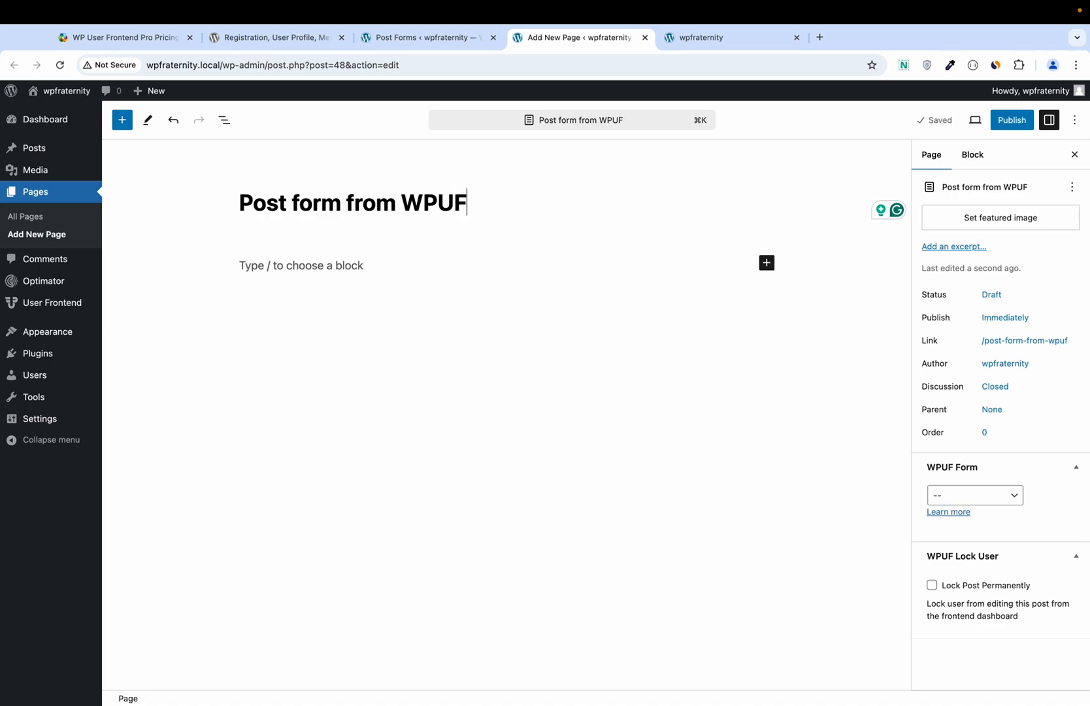
click(281, 260)
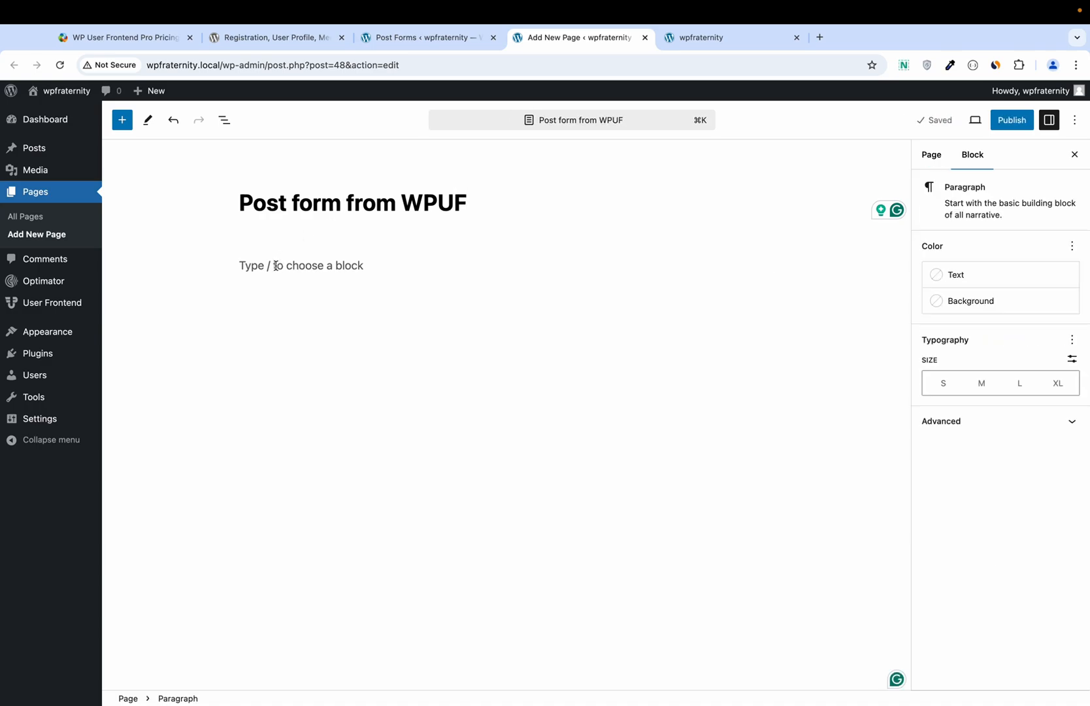
text(/sho)
key(Return)
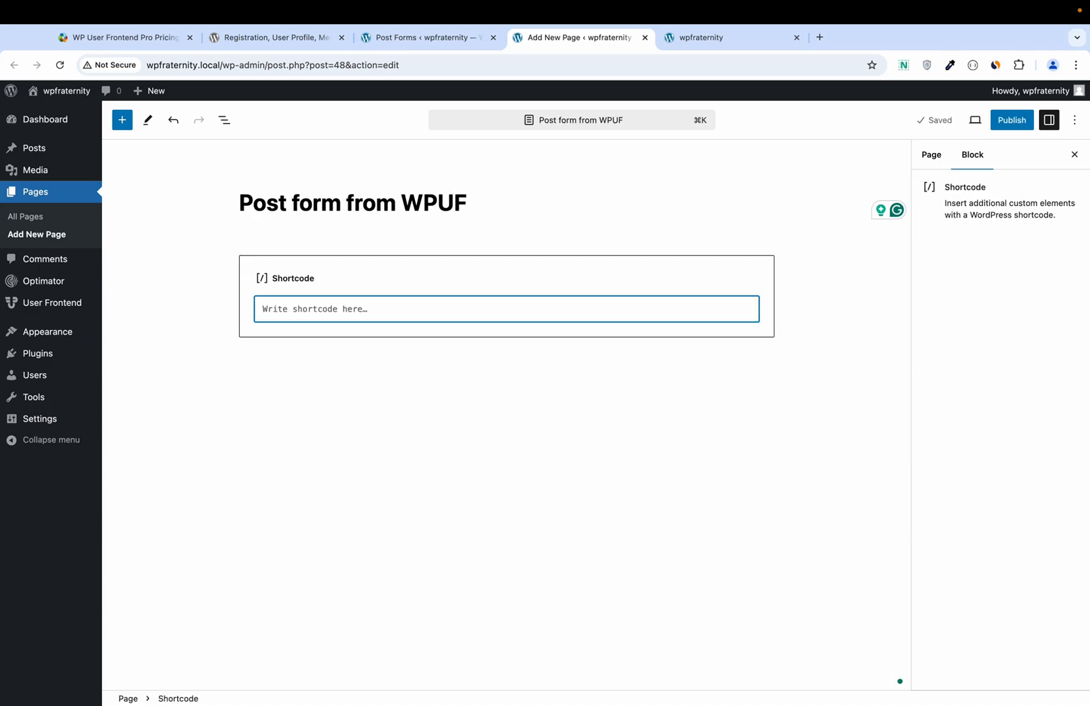
key(super+v)
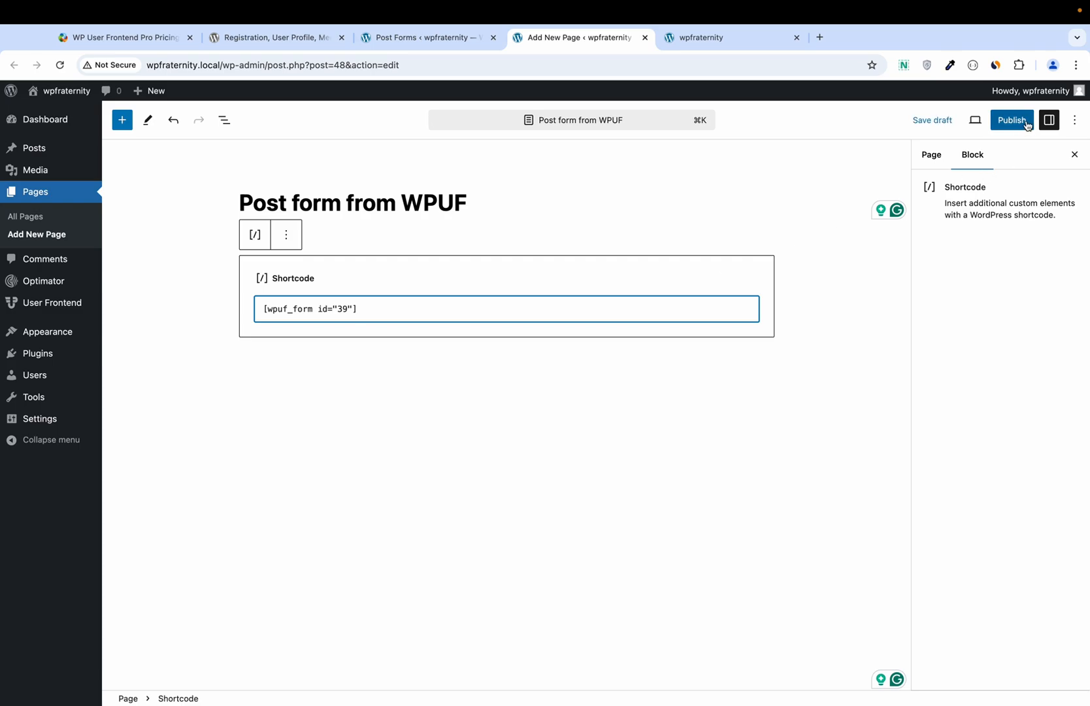
click(1028, 124)
click(981, 122)
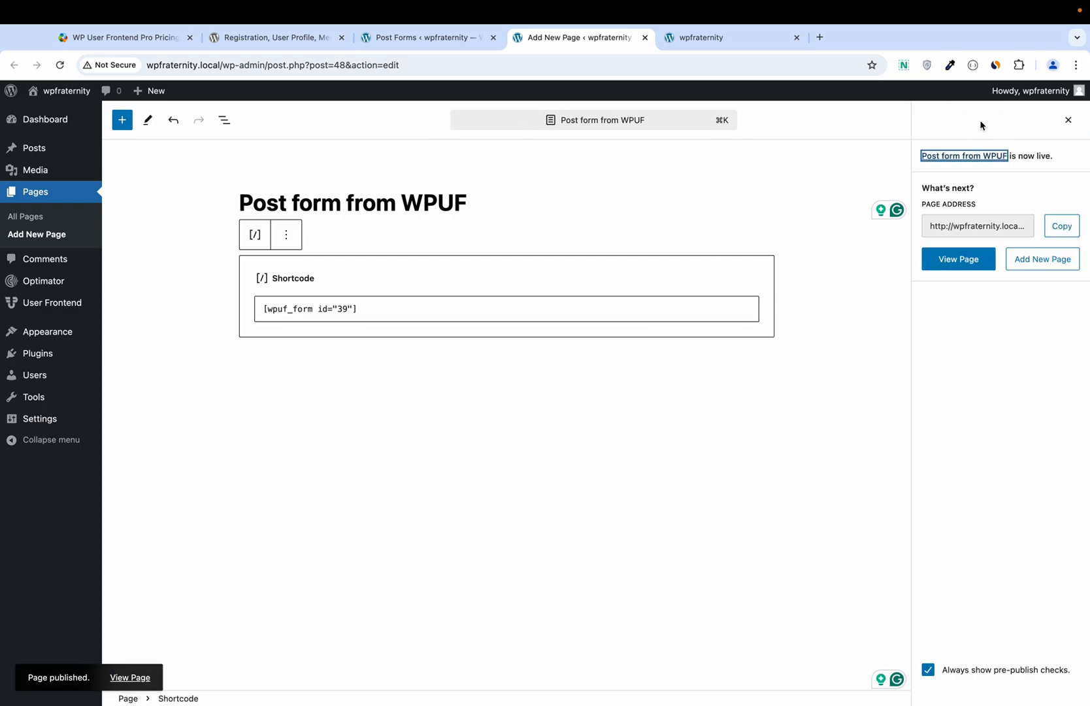
Step: Create a menu named Main Menu and assign it to the Header location
mouse_move(60, 334)
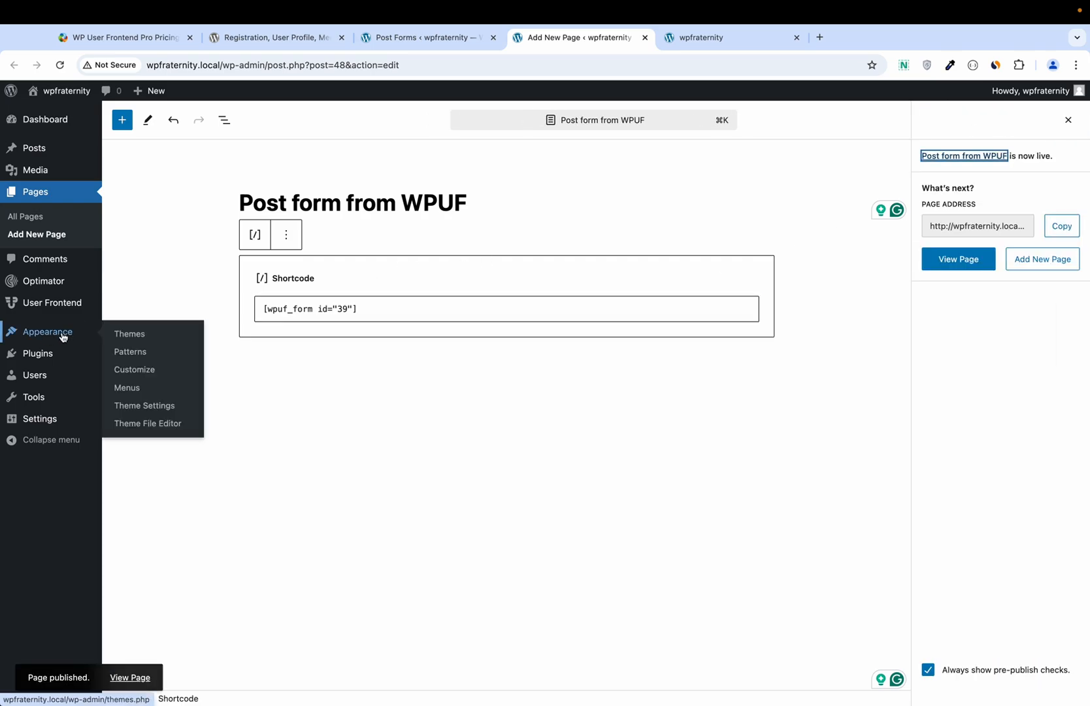
click(128, 388)
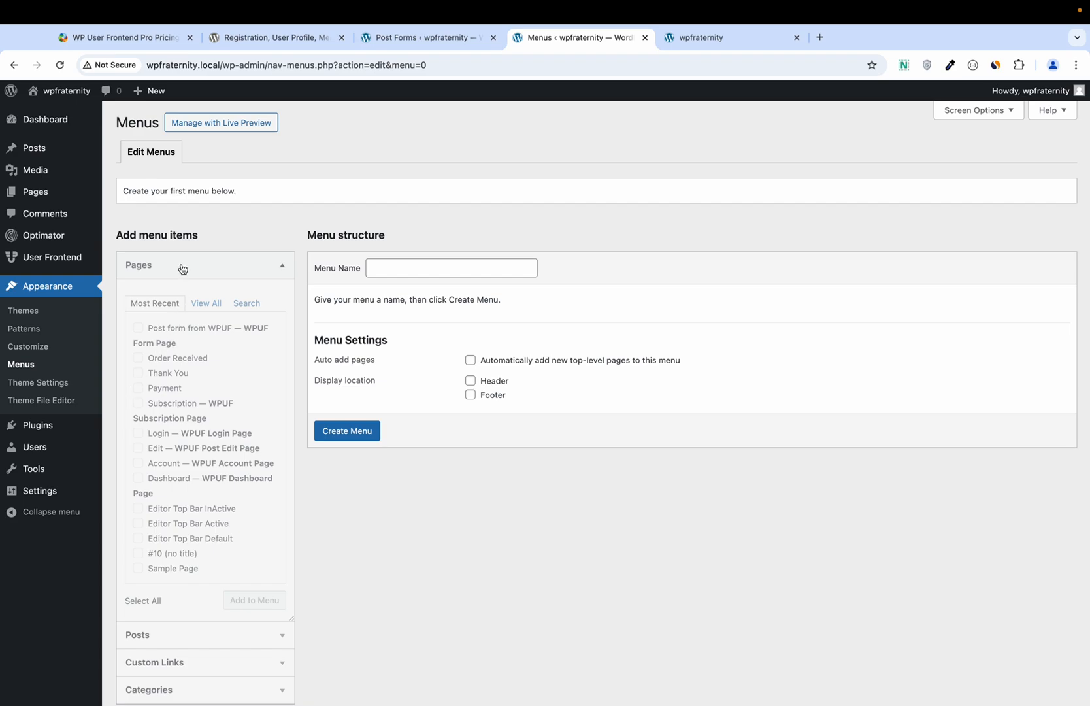
click(405, 268)
text(Main Menu)
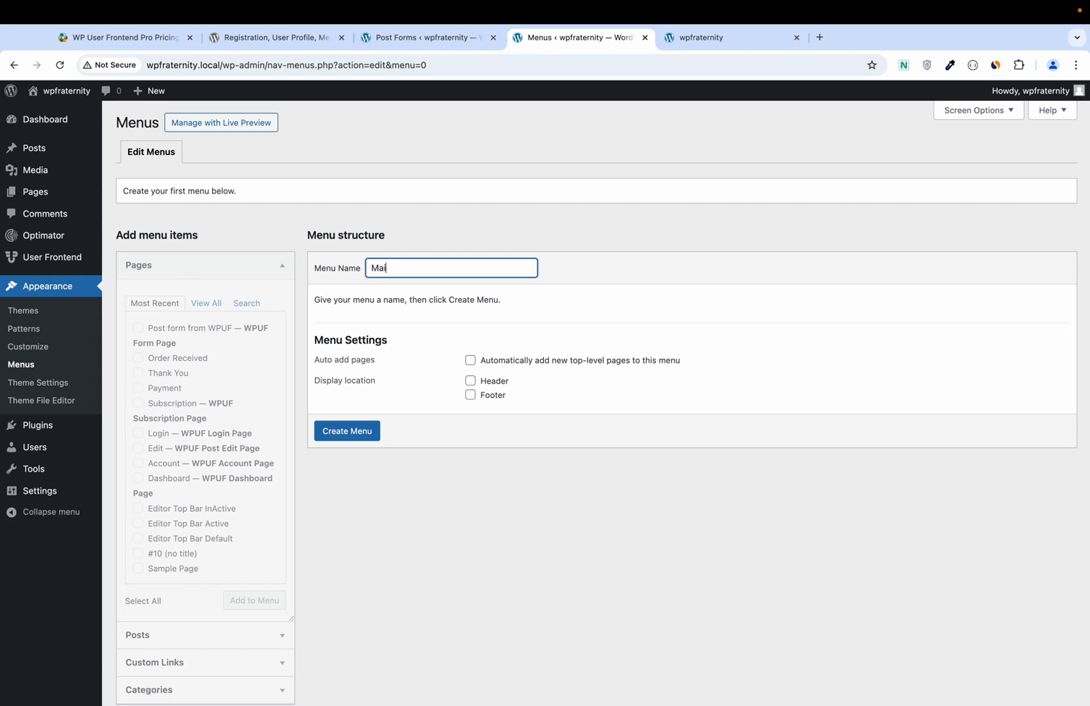
click(361, 434)
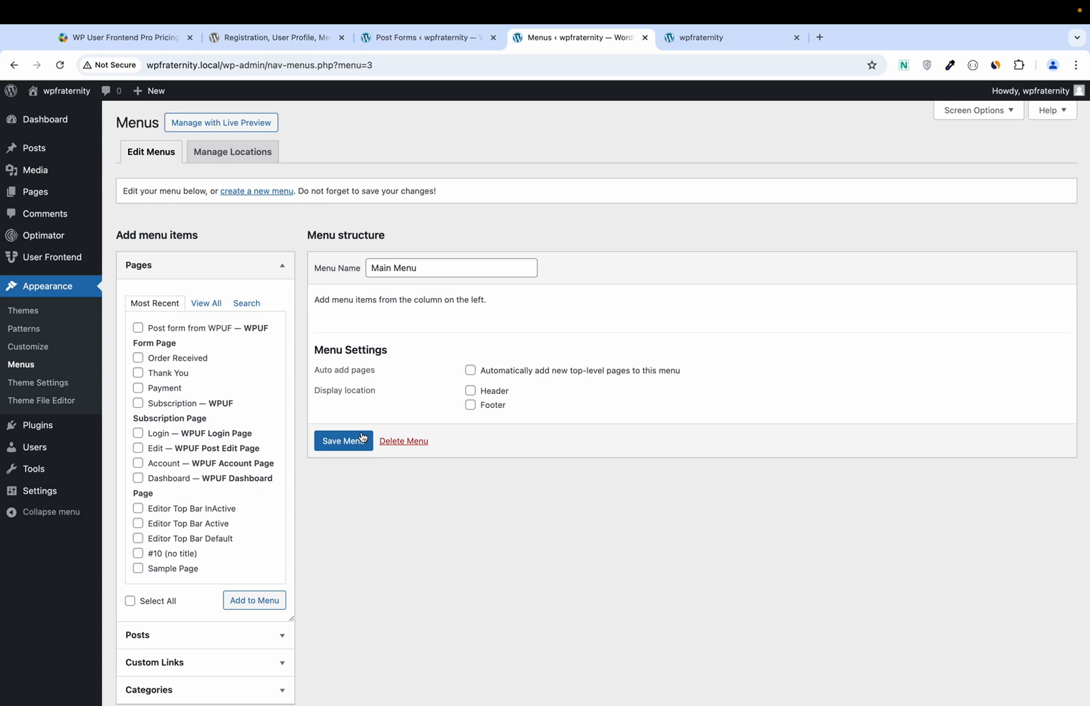
click(505, 392)
Step: Add the Post form from WPUF and Dashboard pages to Main Menu and save it
click(137, 327)
click(255, 600)
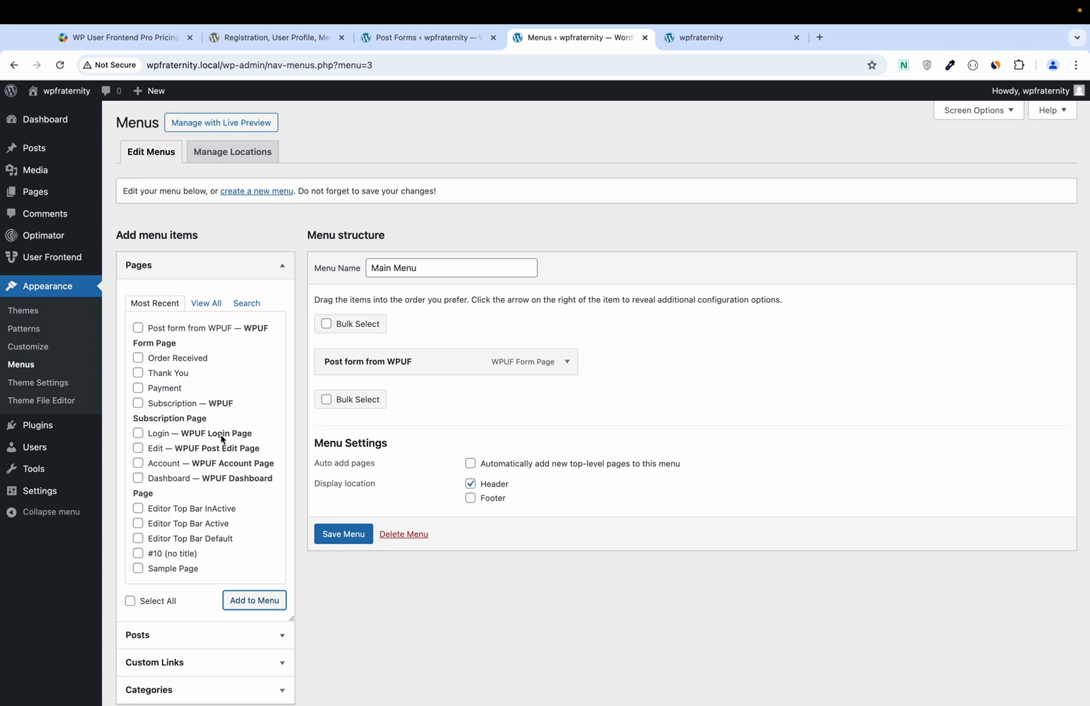
click(138, 478)
click(259, 601)
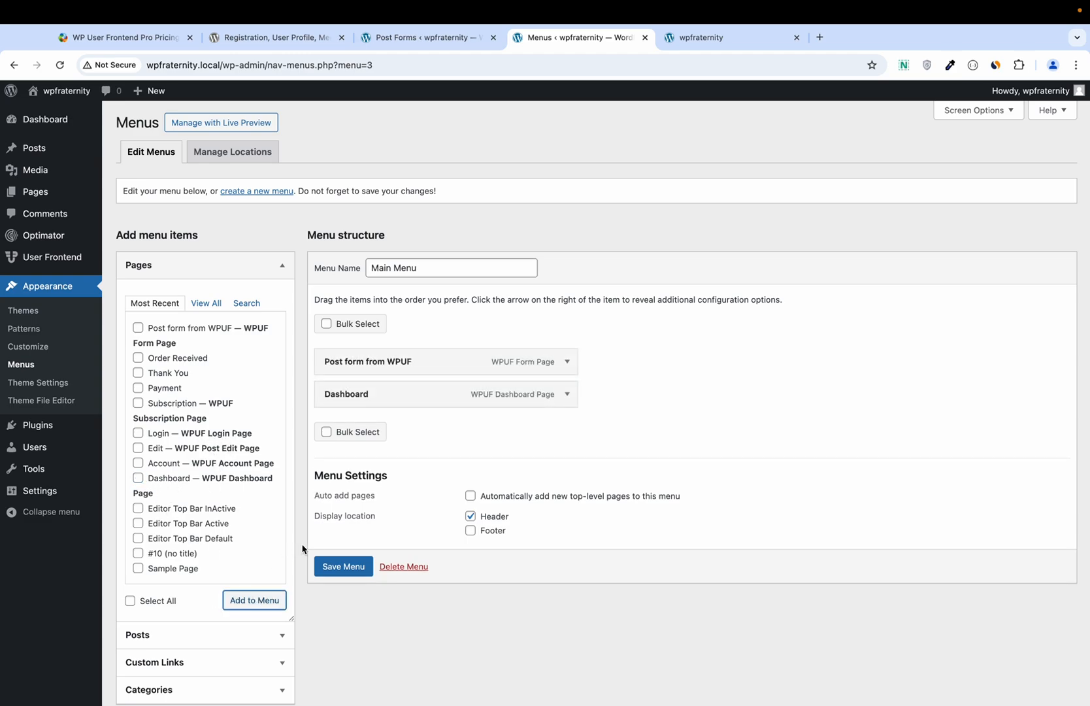
click(329, 566)
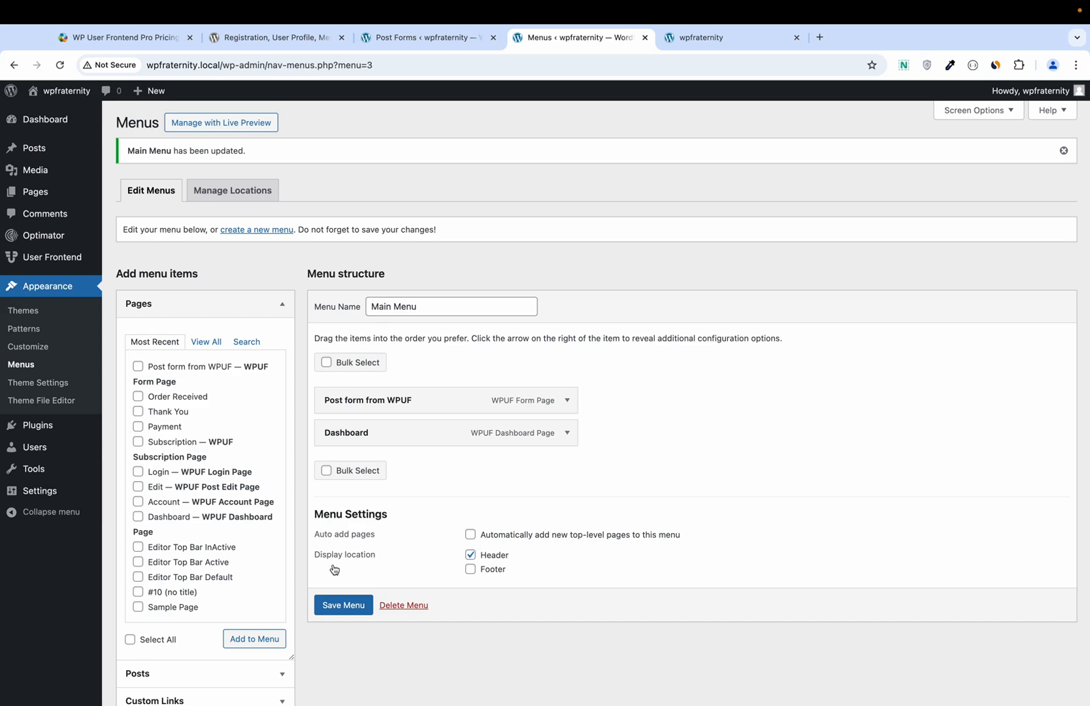
click(339, 603)
Step: Open the live site in a new tab and go to the Post form from WPUF page
mouse_move(42, 92)
right_click(52, 113)
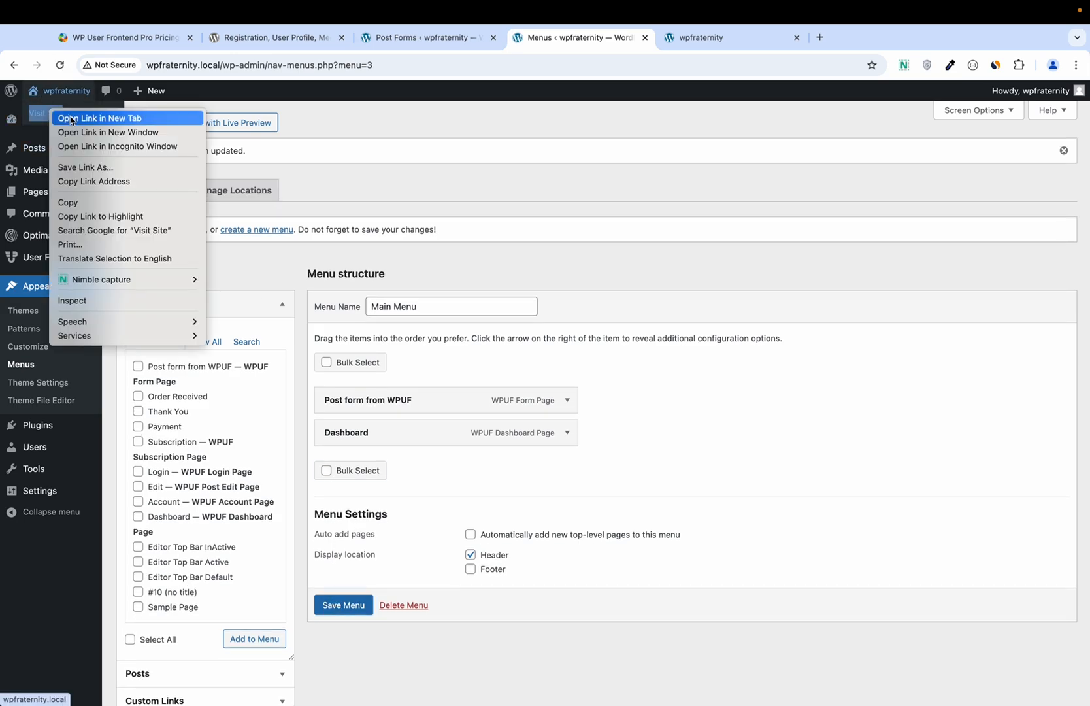
click(72, 118)
click(706, 37)
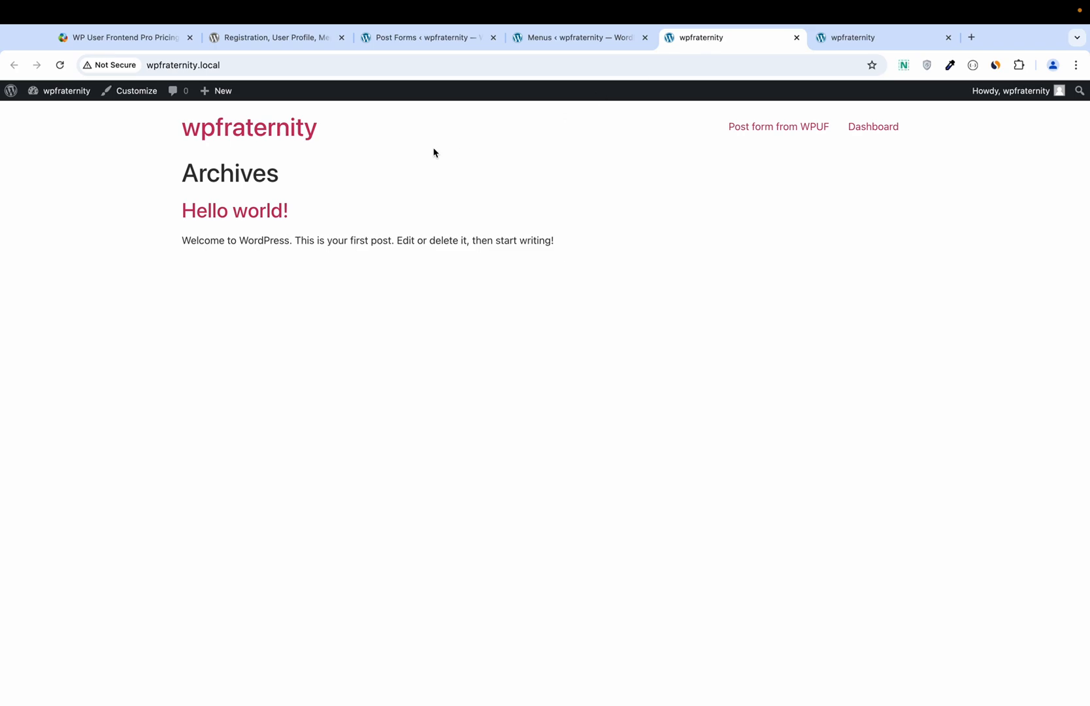
click(774, 130)
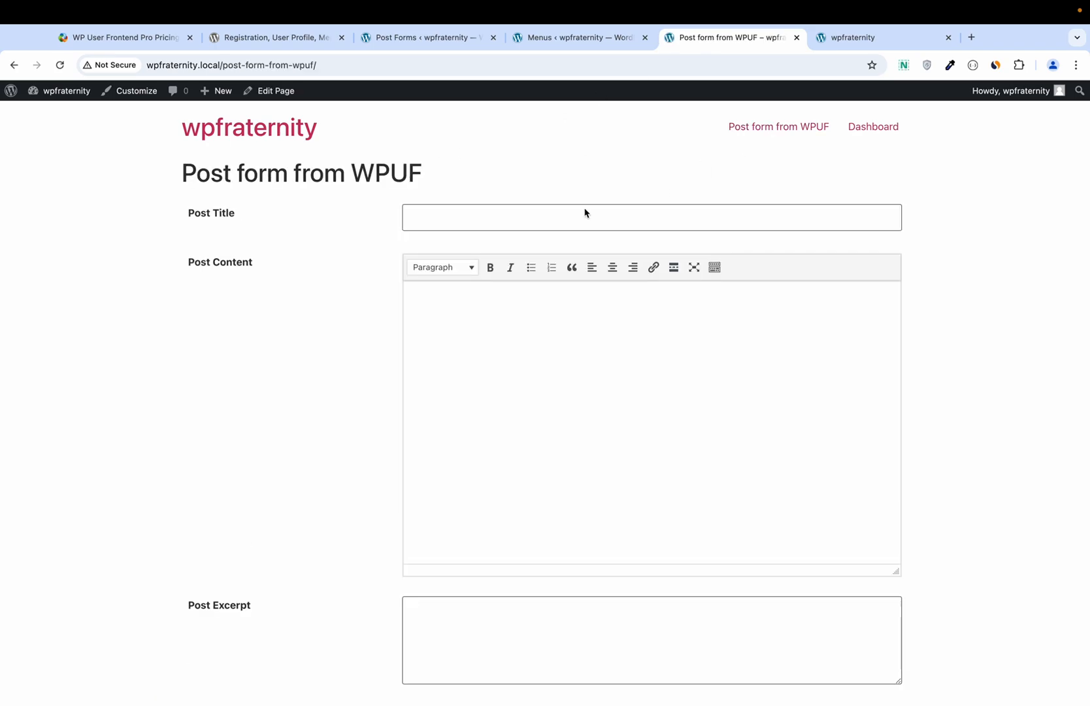
scroll(512, 348, down, 5)
scroll(504, 304, up, 5)
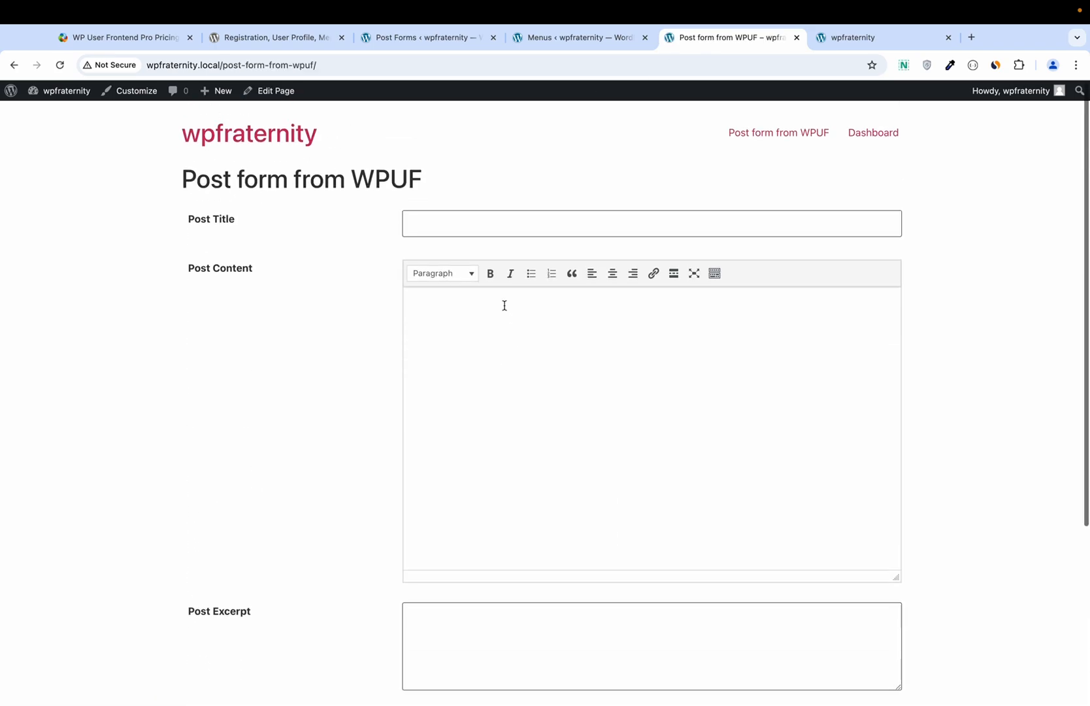
Step: Enter the post title 'Post From the Frontend Form' and a short description as content
click(484, 218)
text(Post )
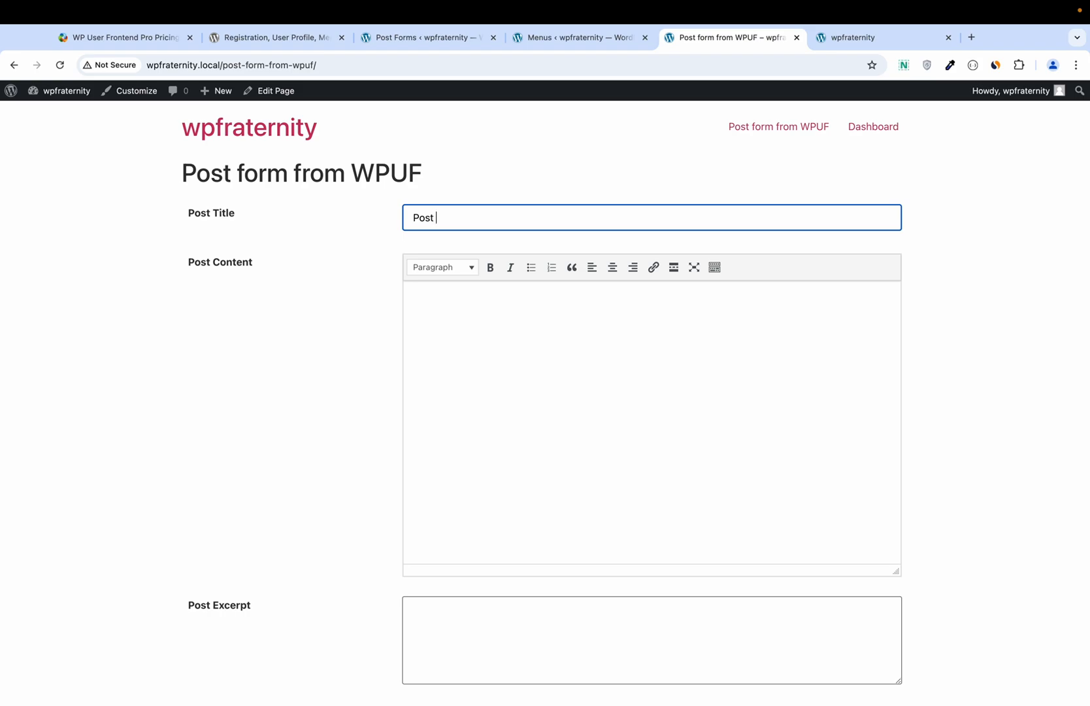
text(From fo)
key(BackSpace)
key(BackSpace)
text(the Fronte )
text(Fo)
text(end Form)
click(494, 293)
text(Descr)
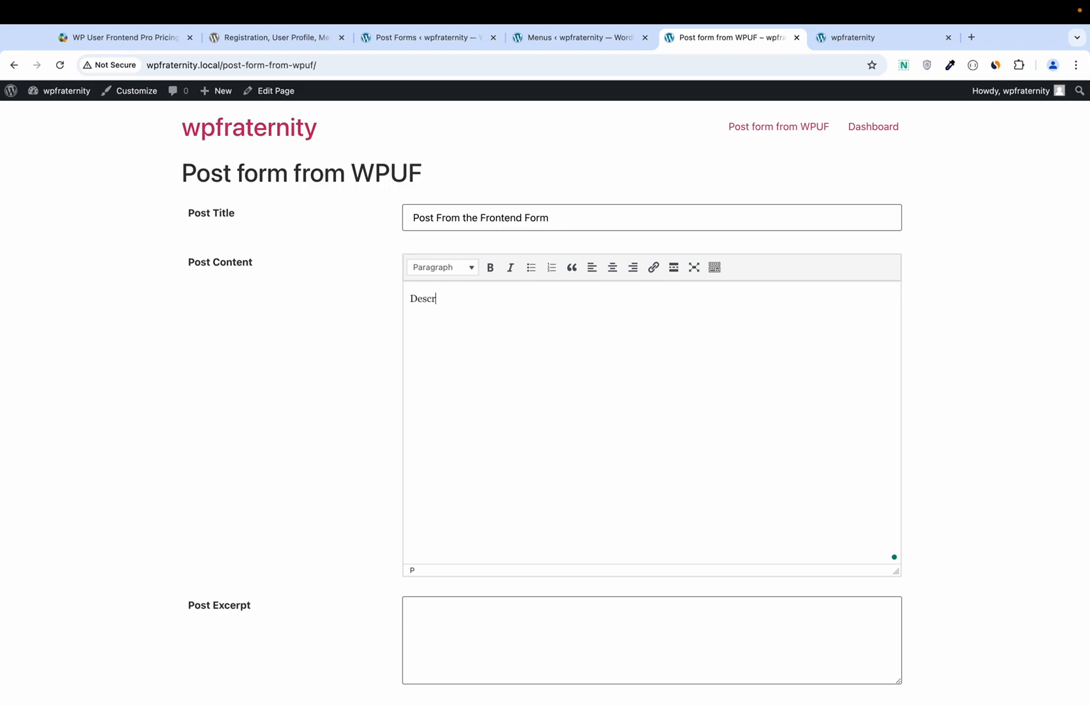
text(ition)
Step: Fill excerpt 'Excerpt', category Uncategorized, tag One and text 'Test', then submit the post
scroll(491, 404, down, 3)
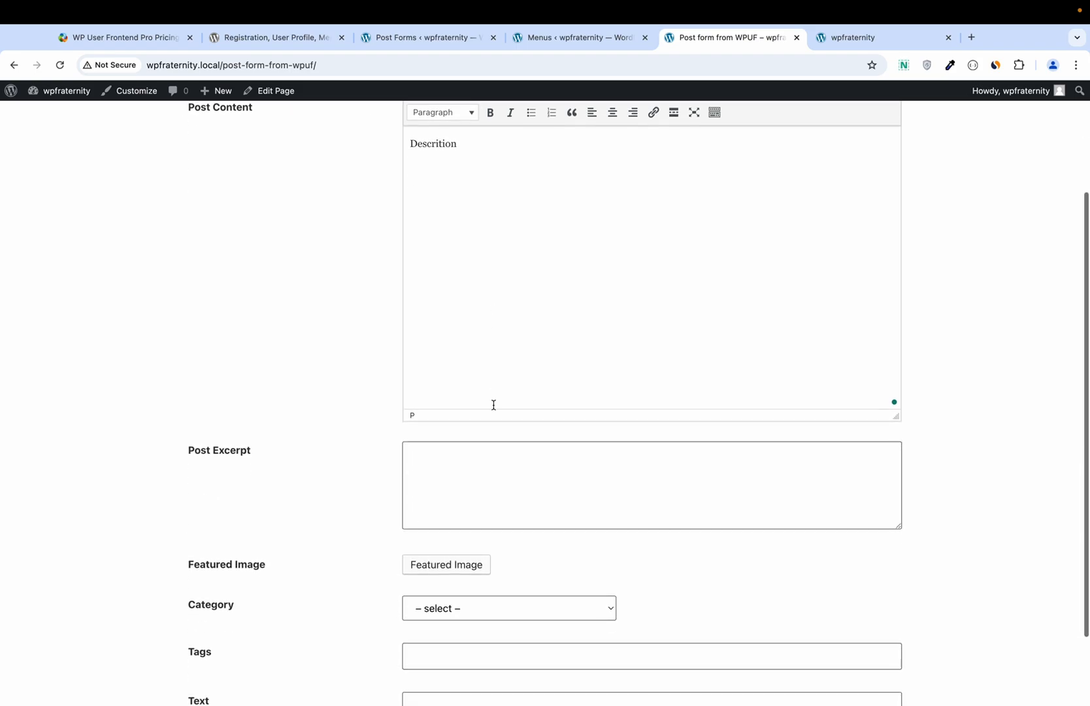
double_click(234, 449)
key(super+c)
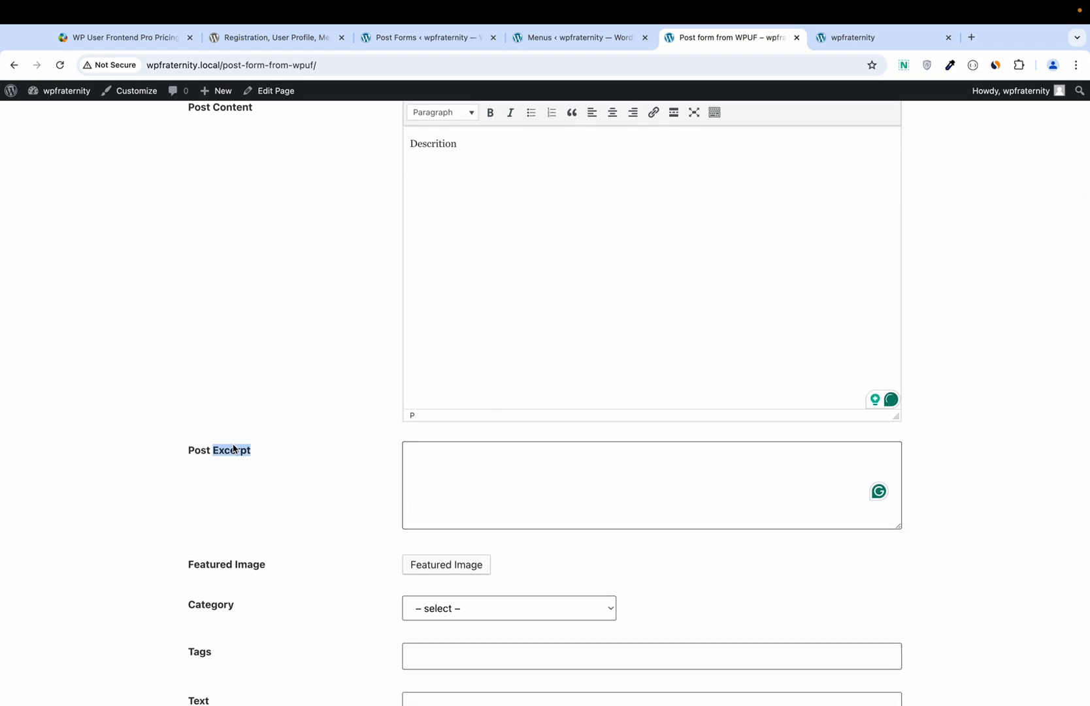
click(410, 460)
key(super+v)
scroll(426, 464, down, 2)
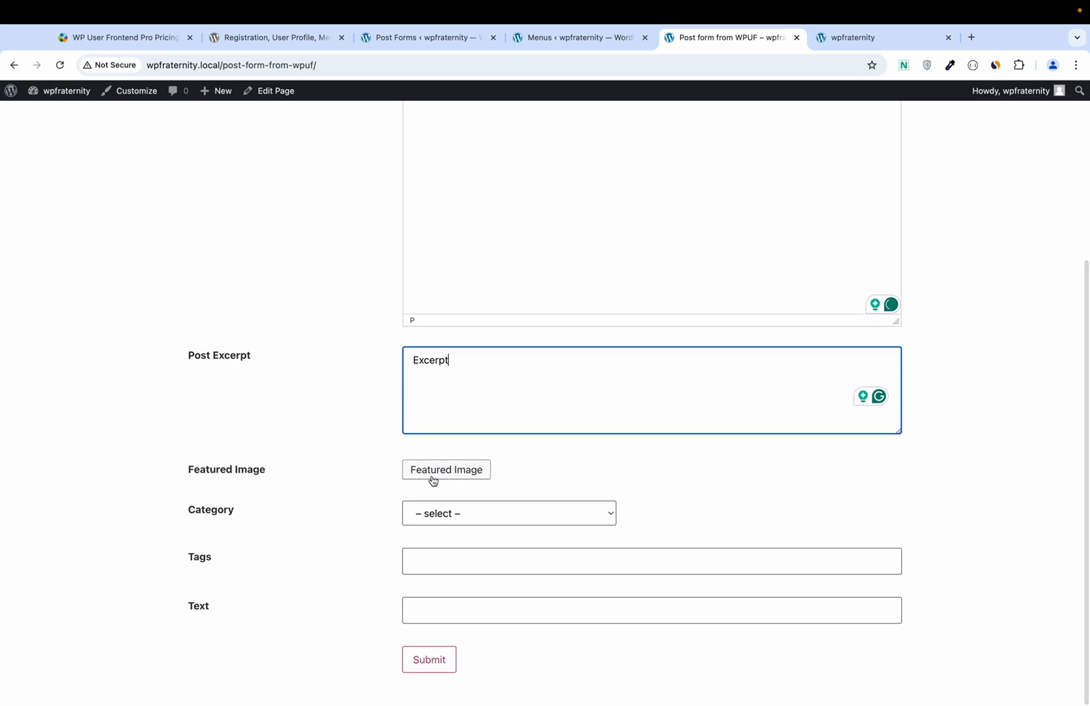
click(430, 512)
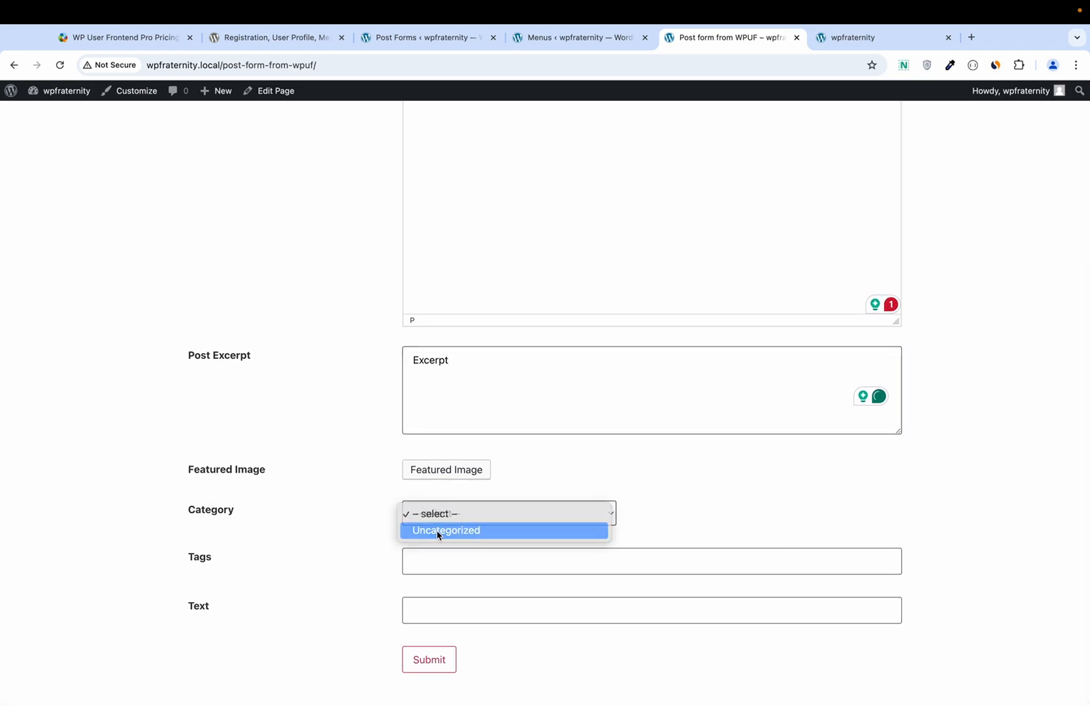
click(438, 530)
click(440, 558)
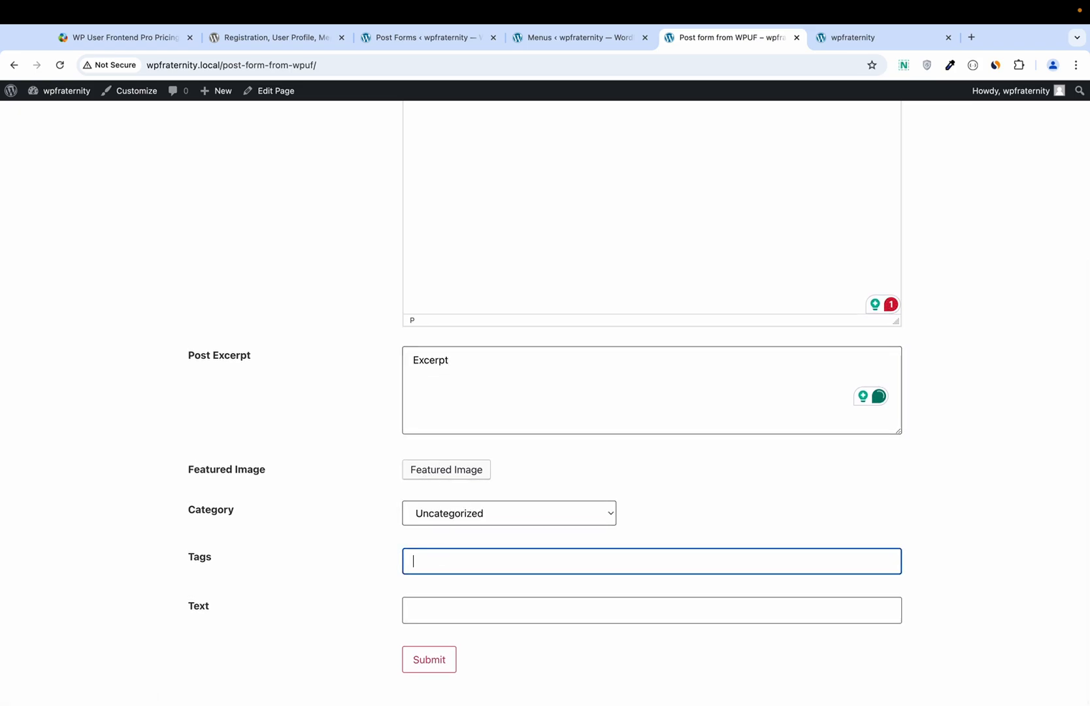
text(One)
click(448, 616)
text(Te)
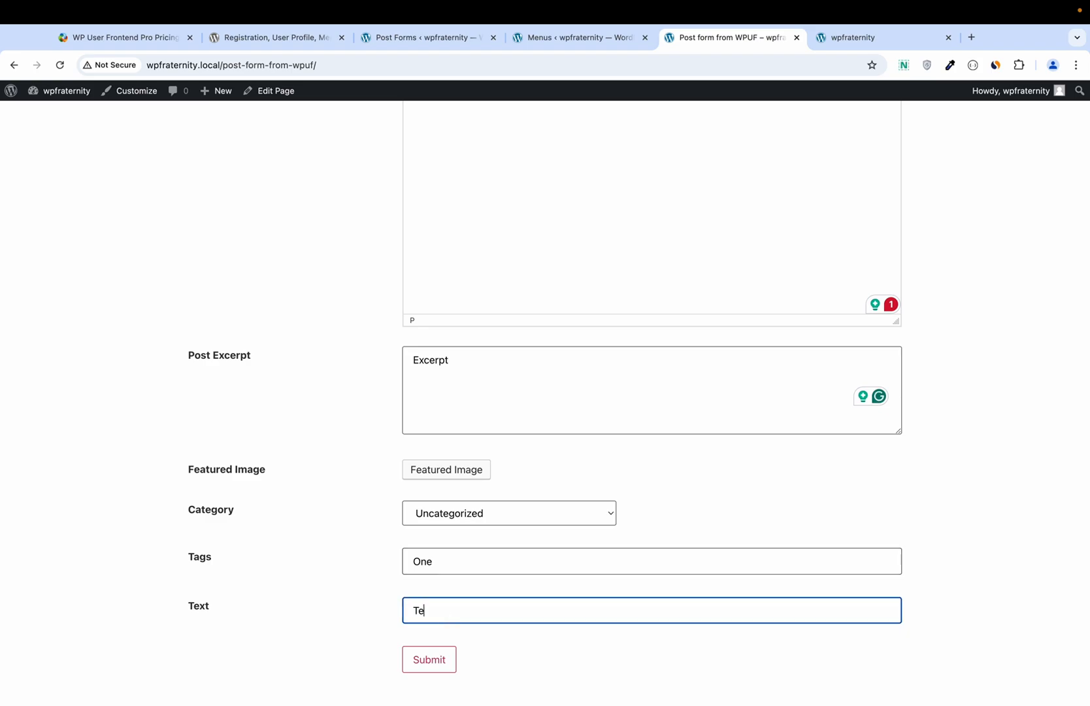
text(st)
click(447, 670)
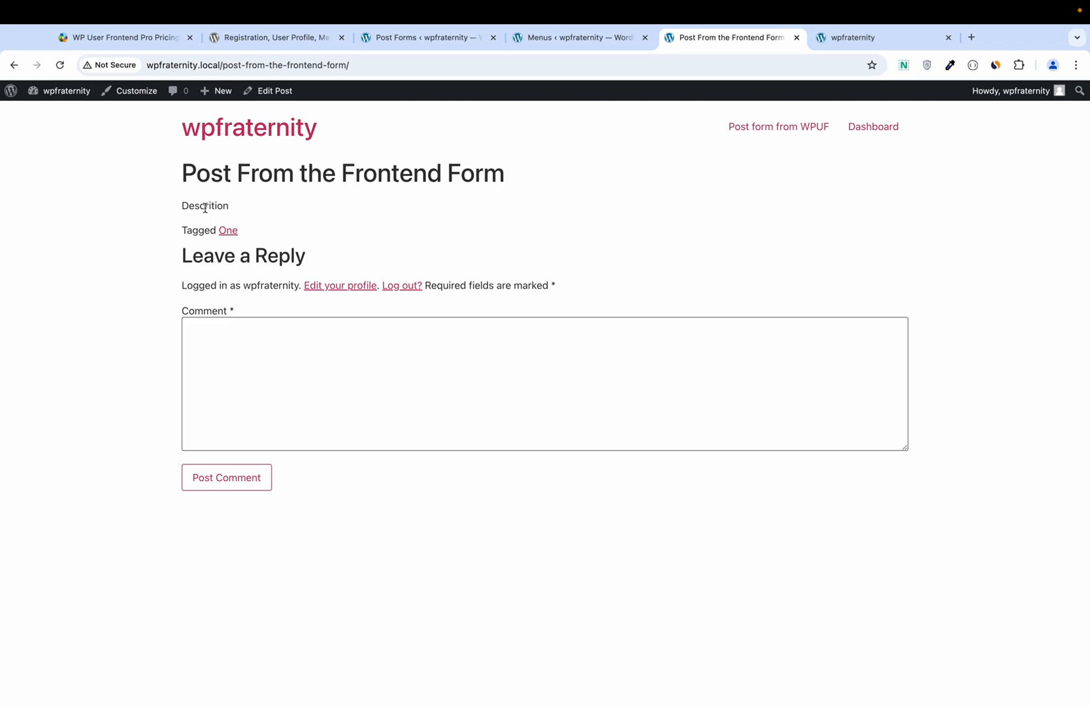
Step: Check the All Posts list for the newly submitted frontend post
click(547, 39)
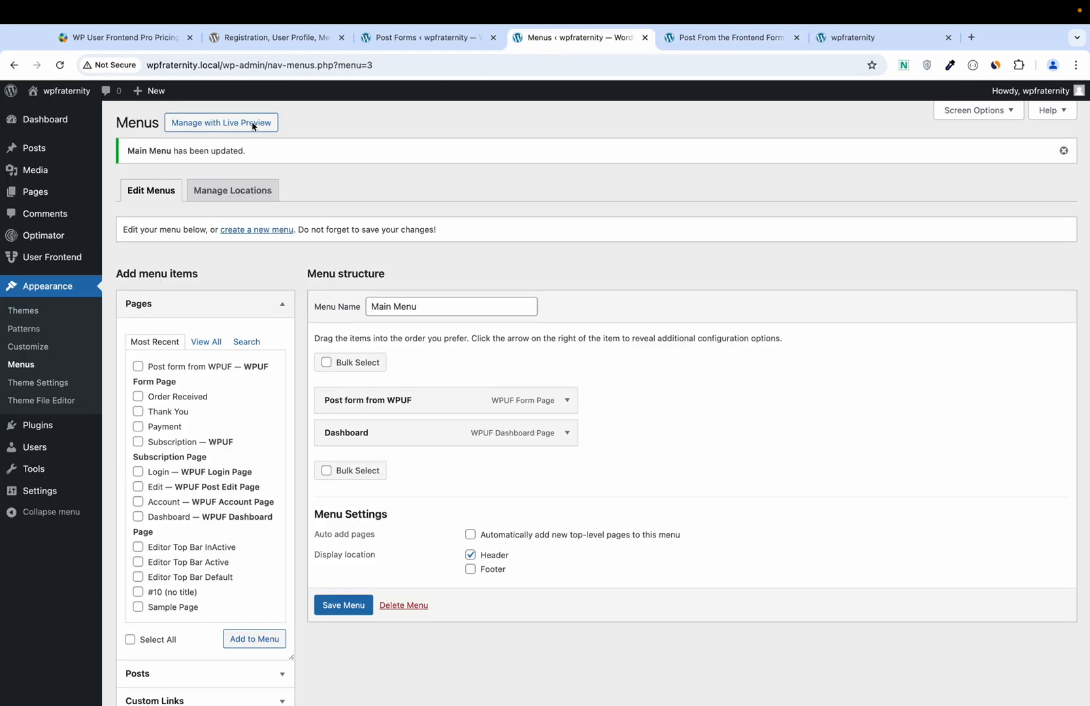
mouse_move(36, 149)
click(121, 152)
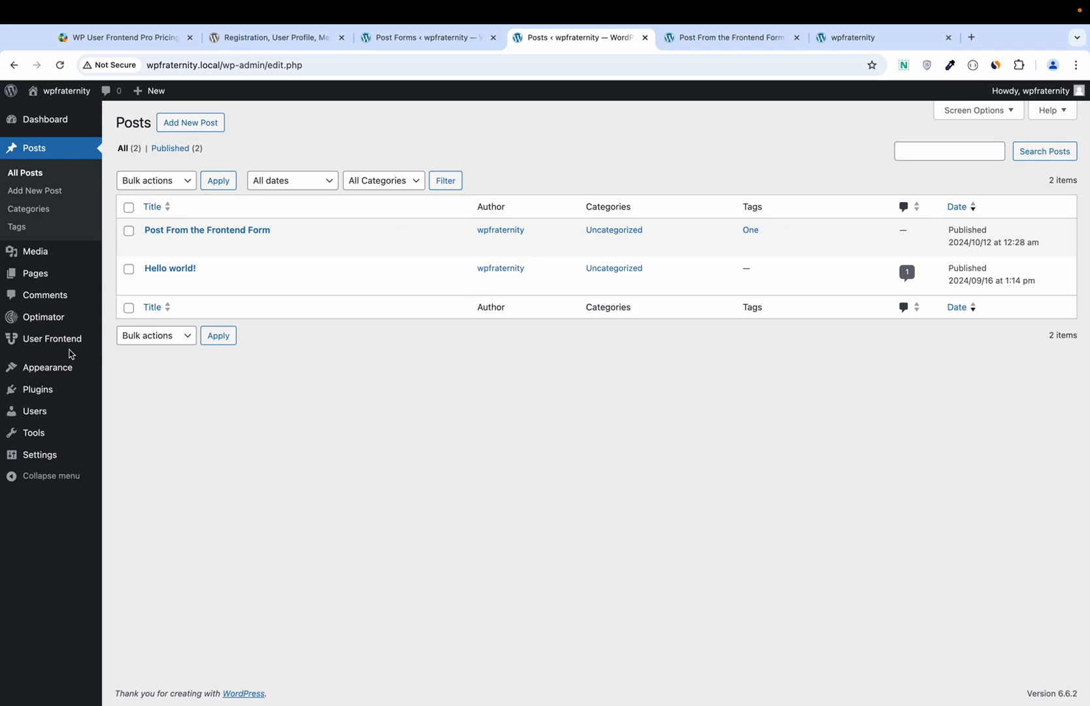
Step: Look over the User Frontend Post Forms and Registration Forms pages, then go to Add New Plugin
mouse_move(69, 346)
click(123, 341)
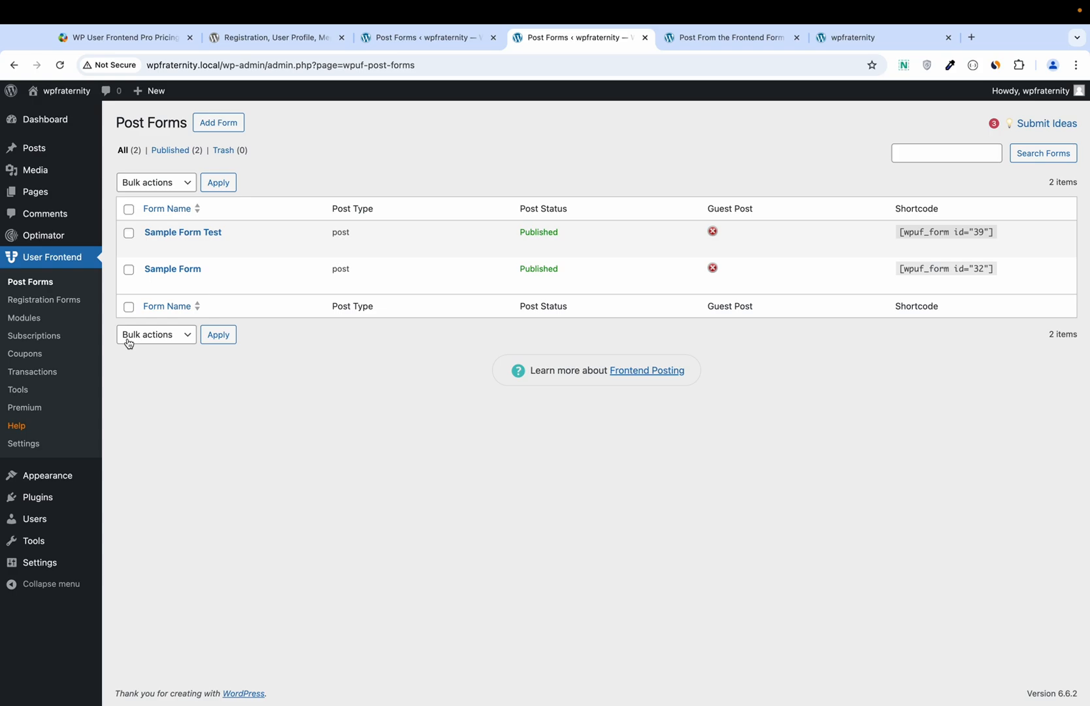
click(37, 302)
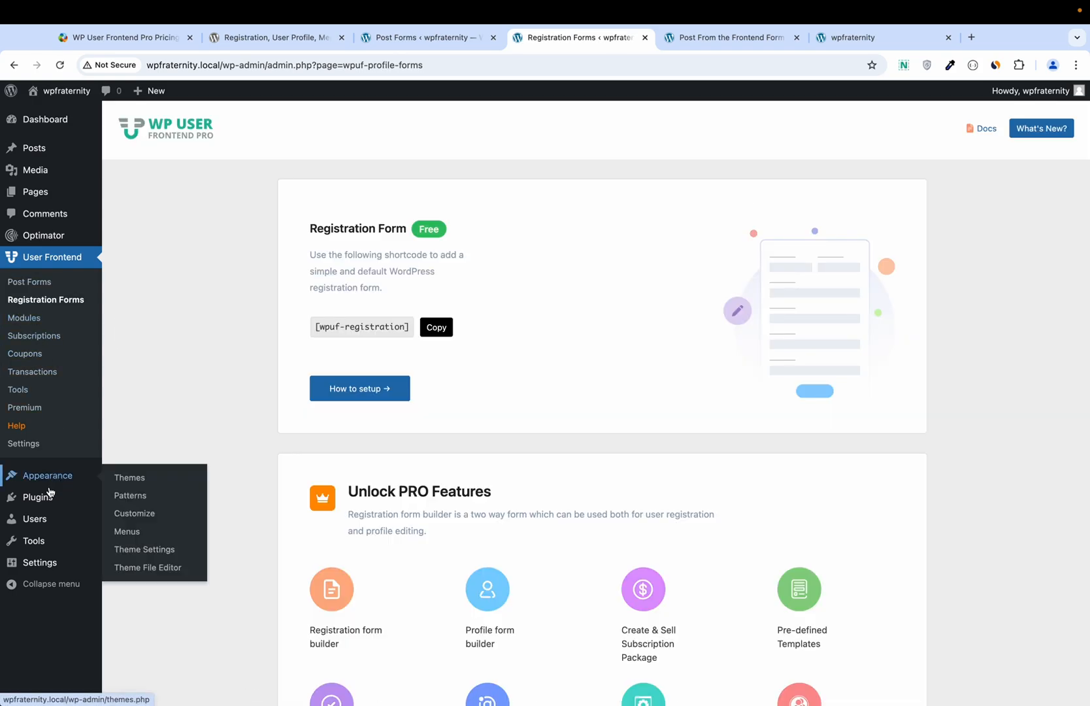
mouse_move(66, 498)
click(124, 518)
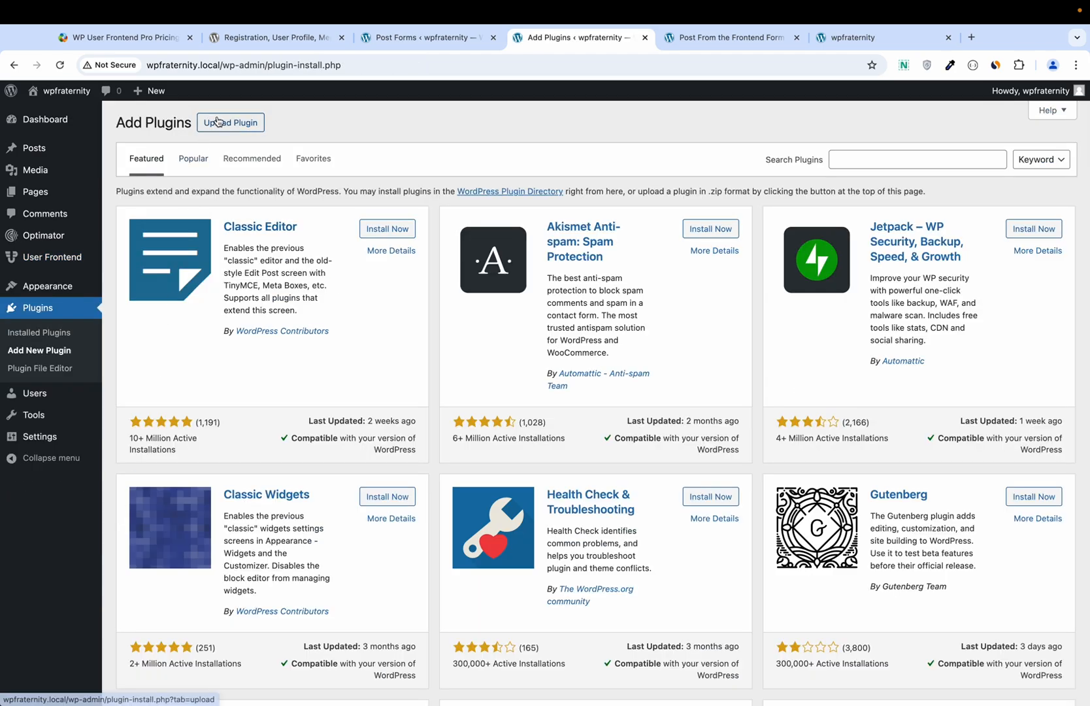
Step: Upload wp-user-frontend-pro.zip from the Desktop, install it, and activate the Pro plugin
click(218, 122)
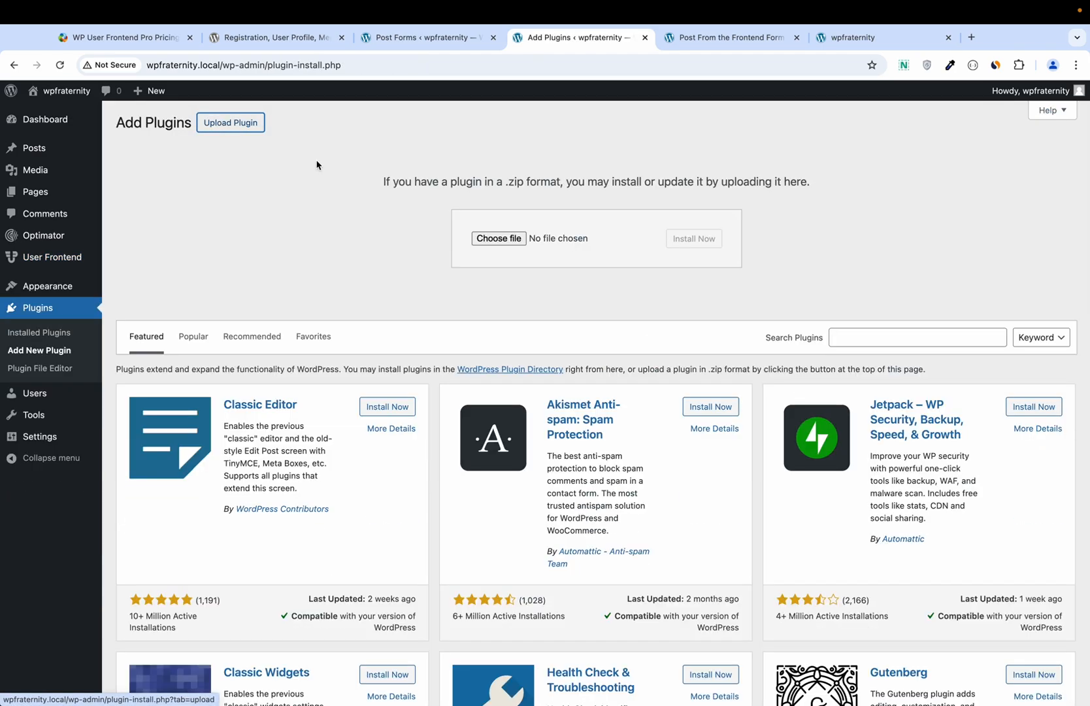
click(484, 239)
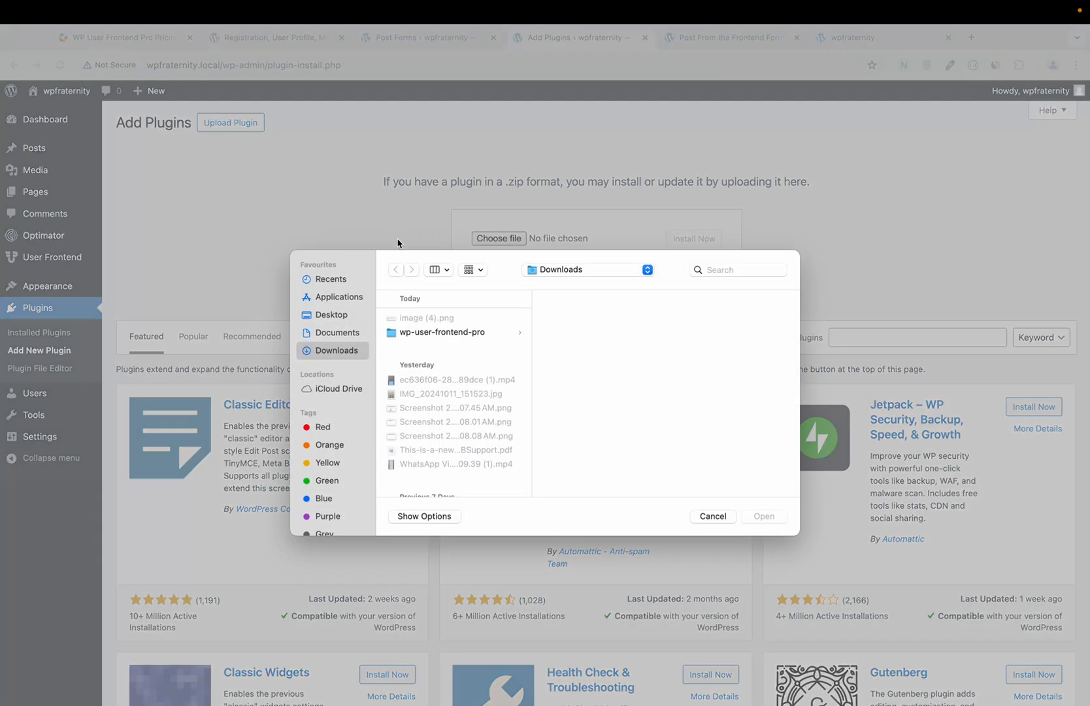
click(350, 317)
click(435, 319)
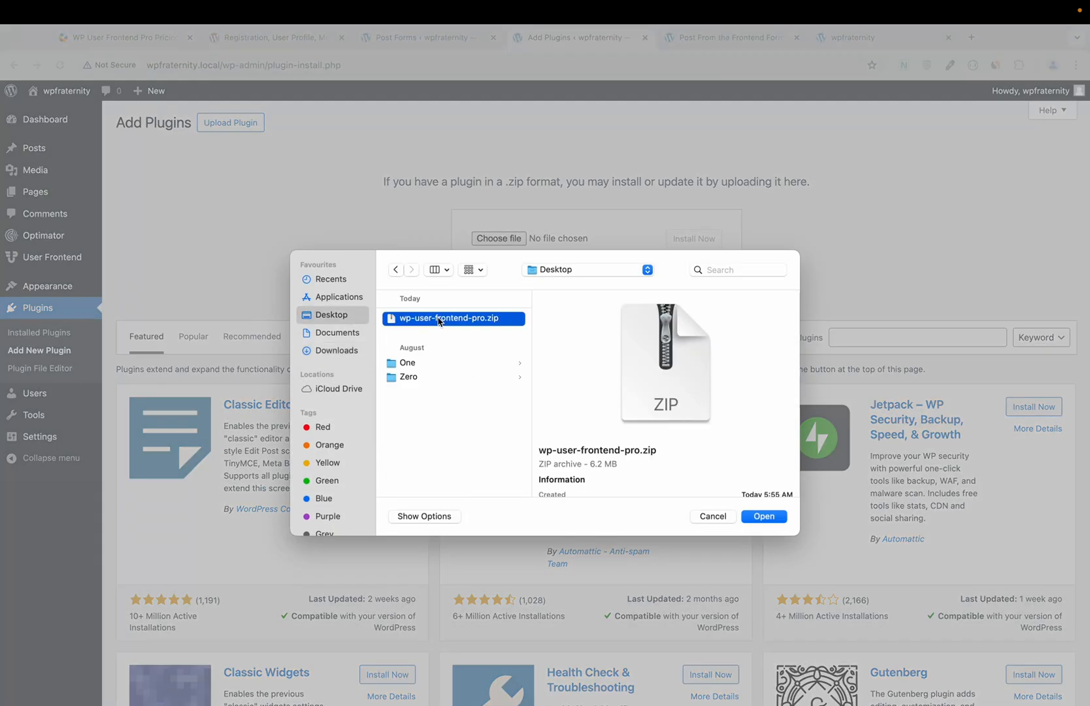
click(762, 517)
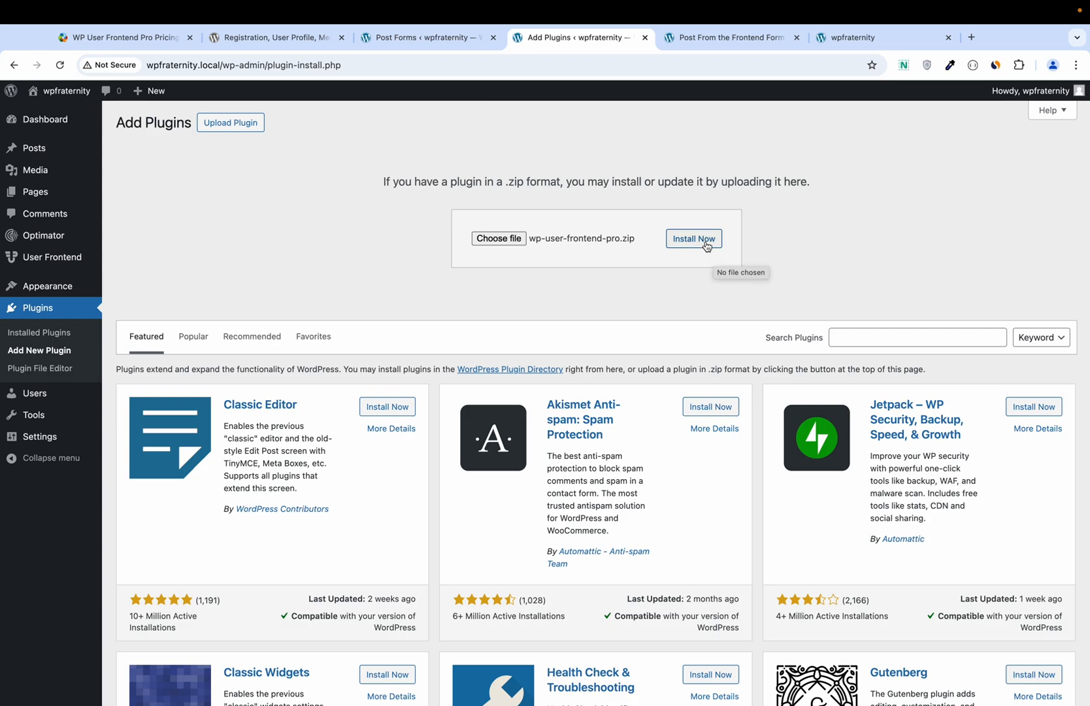
click(707, 247)
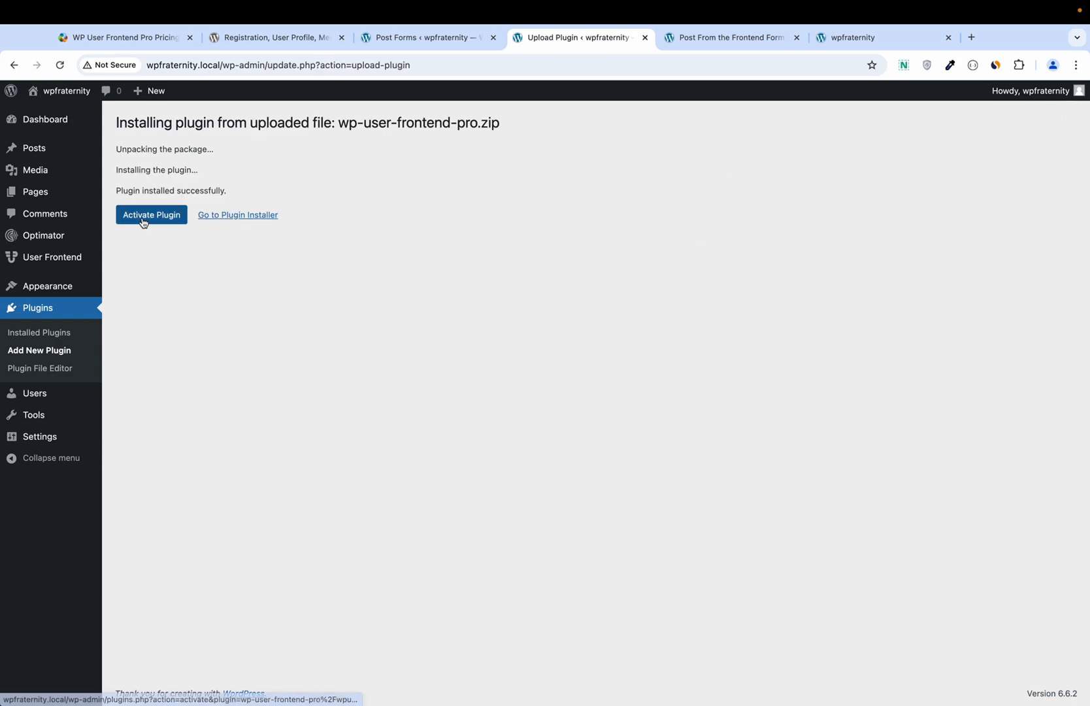
click(144, 223)
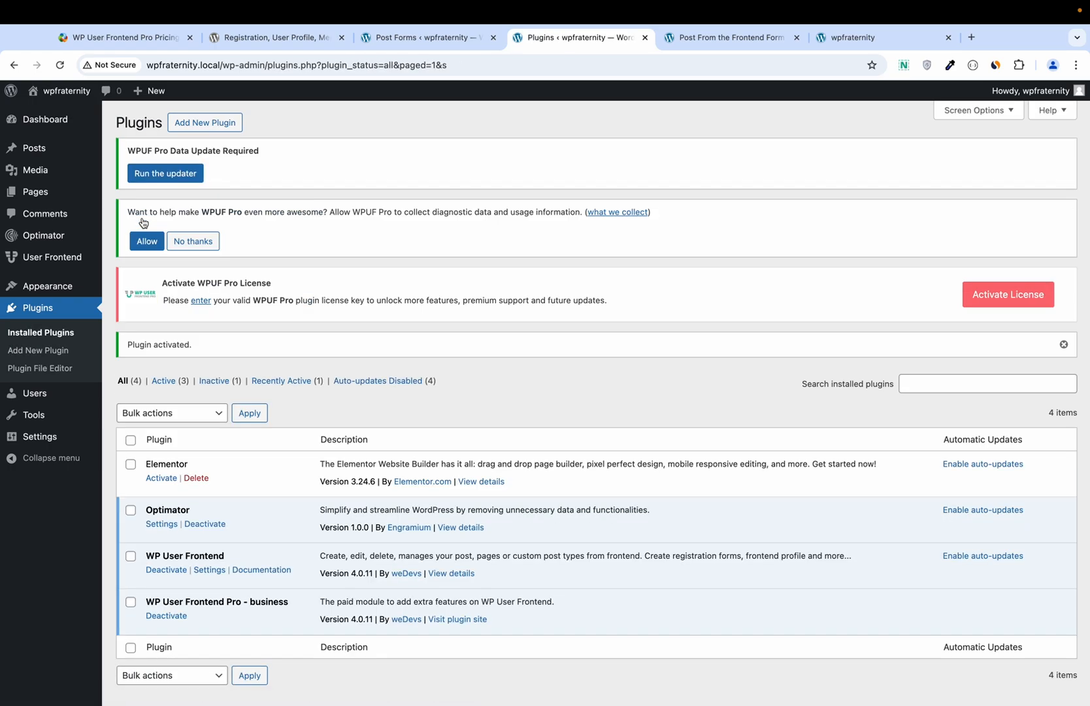
Step: Compare the WP User Frontend and Pro - business plugin entries, then go to User Frontend Registration Forms
scroll(282, 328, down, 1)
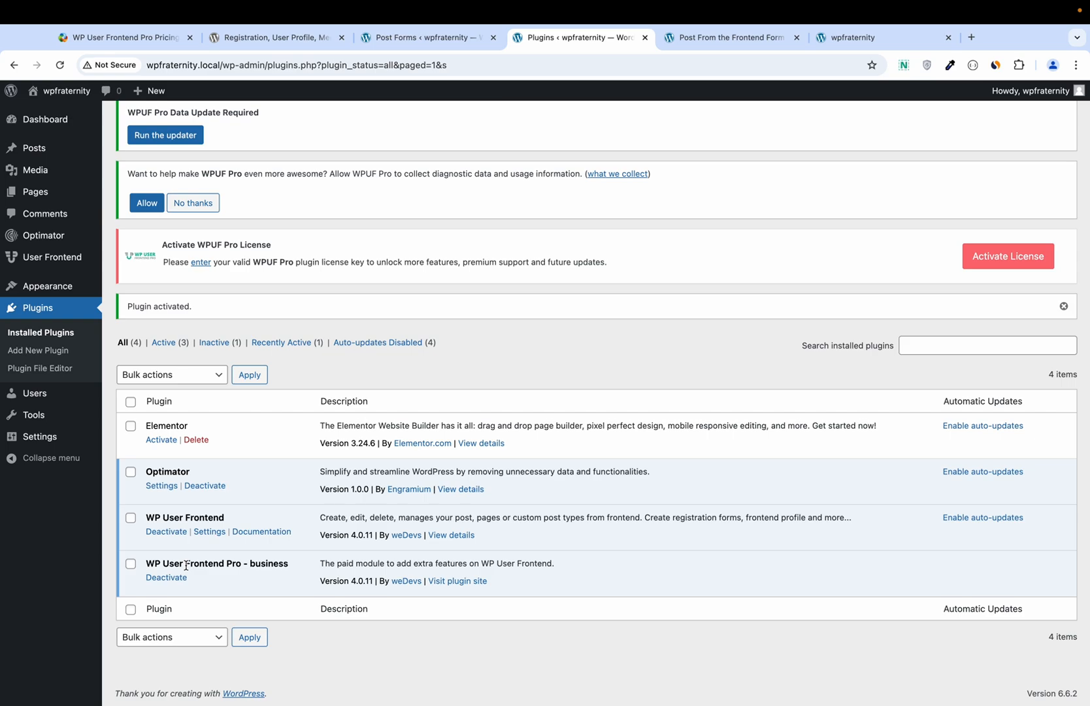
triple_click(209, 515)
triple_click(193, 562)
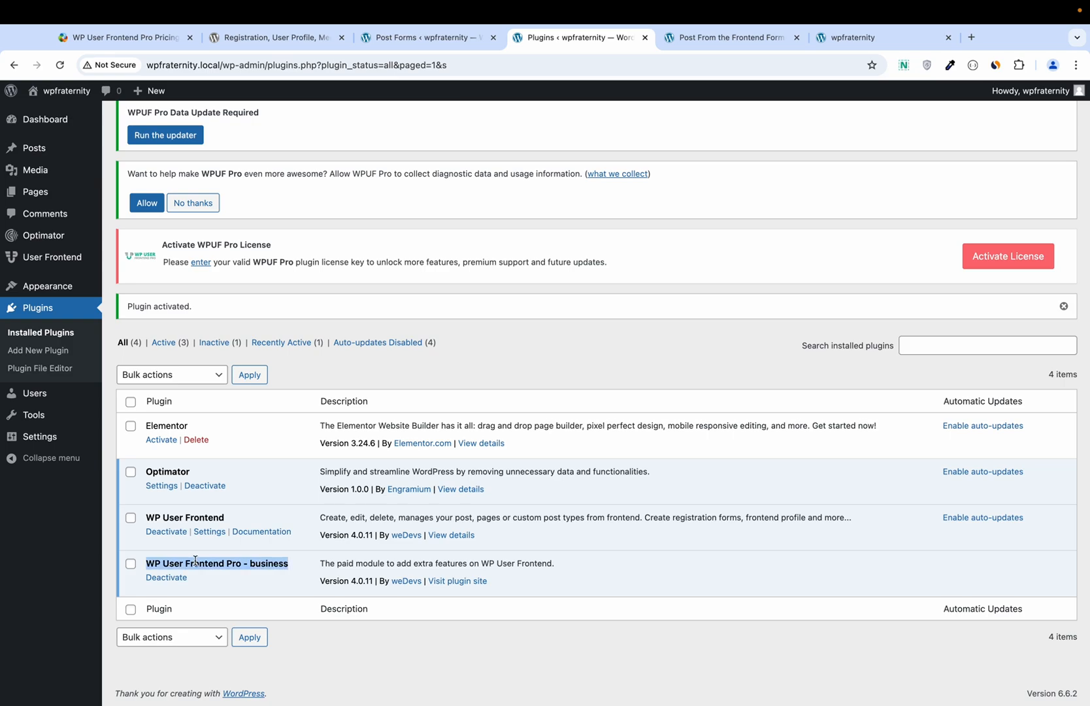
mouse_move(59, 257)
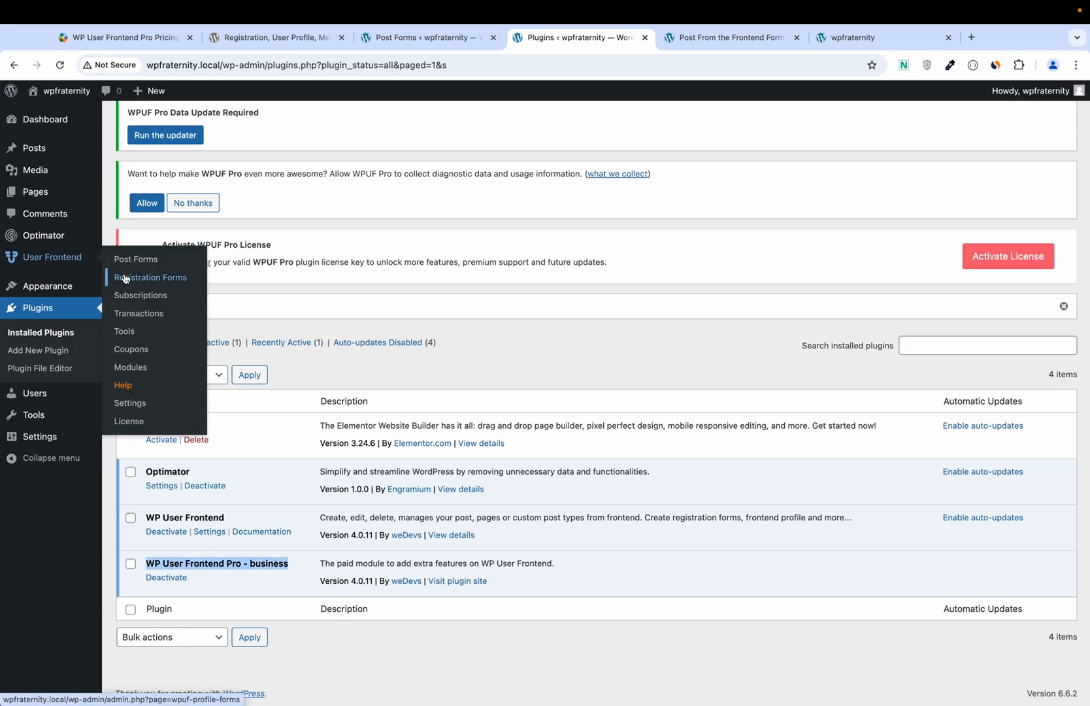
click(127, 279)
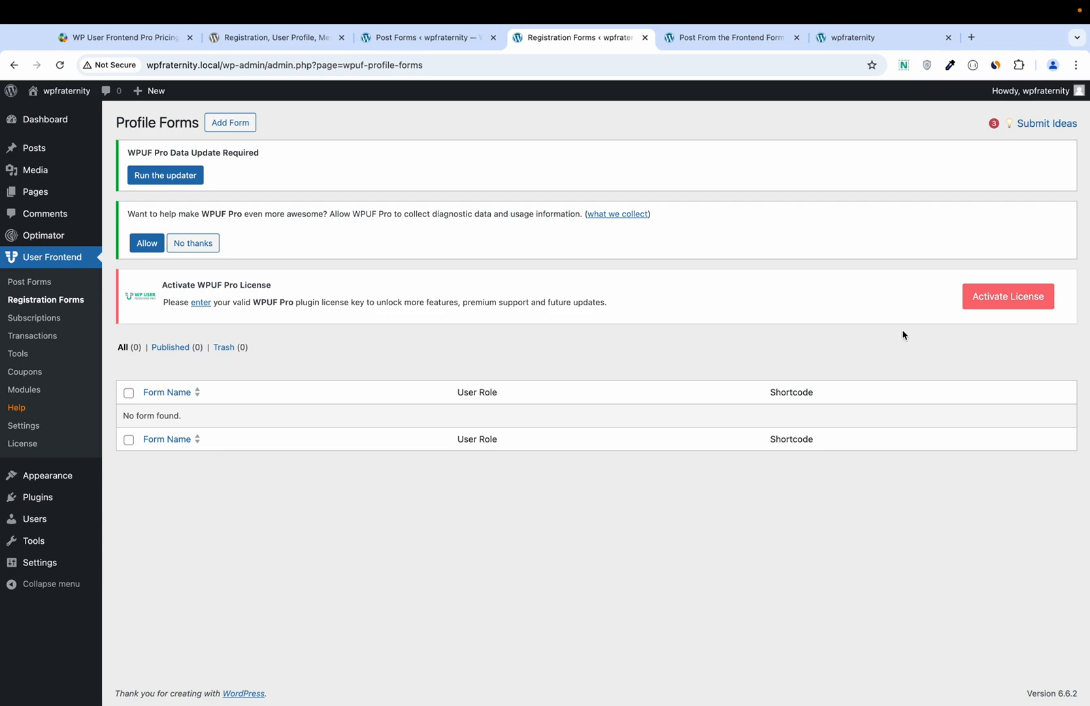
Step: Create a blank registration form with Username, First/Last/Display Name, E-mail, Password and Text fields
click(240, 127)
mouse_move(303, 210)
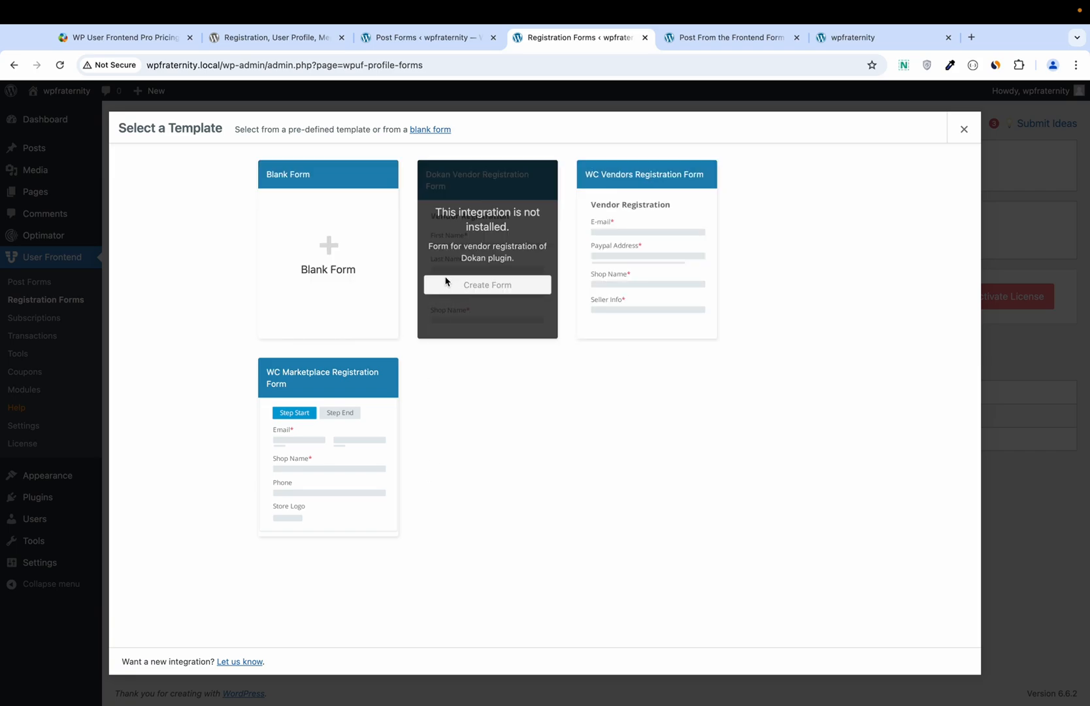
click(315, 266)
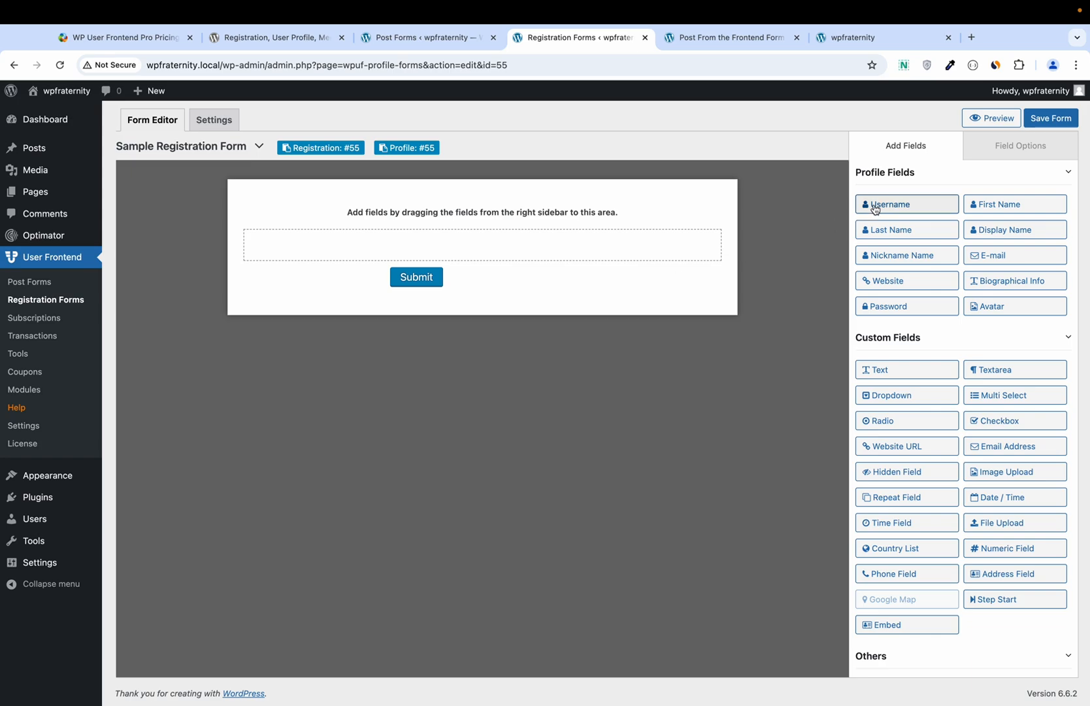
click(877, 206)
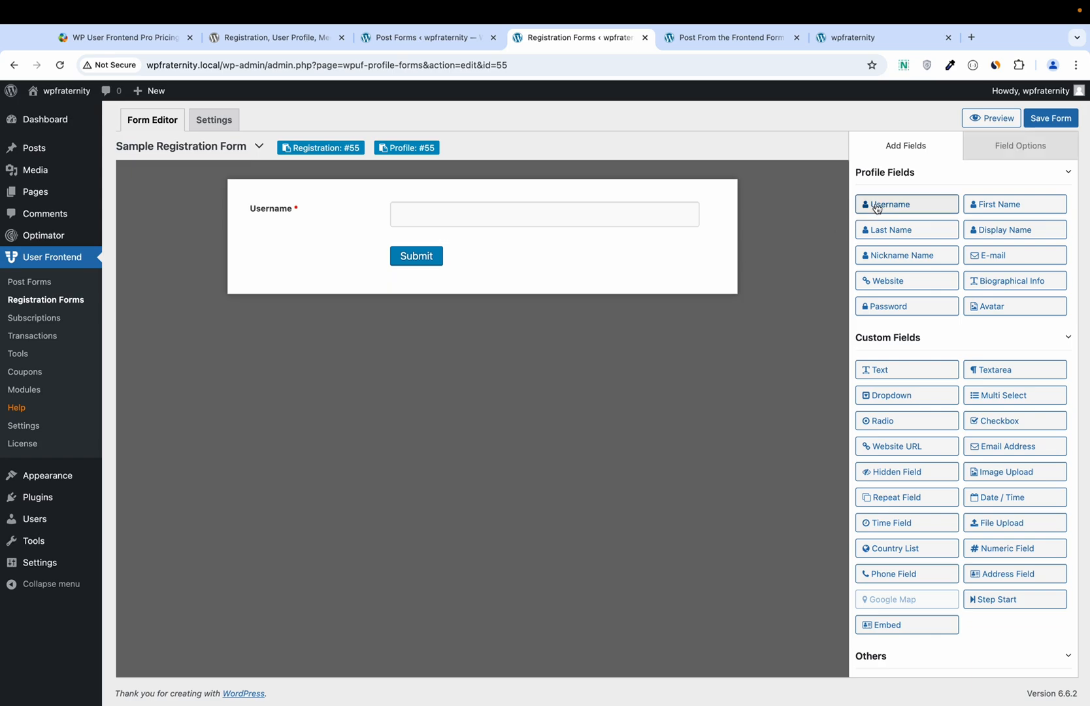
click(998, 207)
click(929, 237)
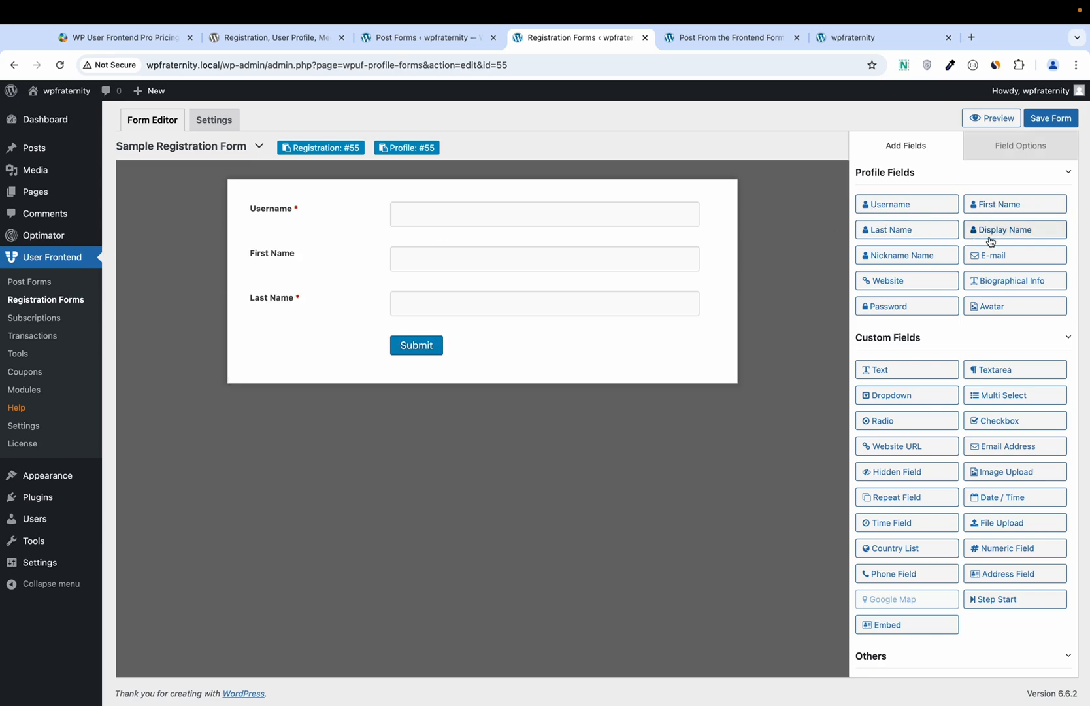
click(990, 236)
click(981, 260)
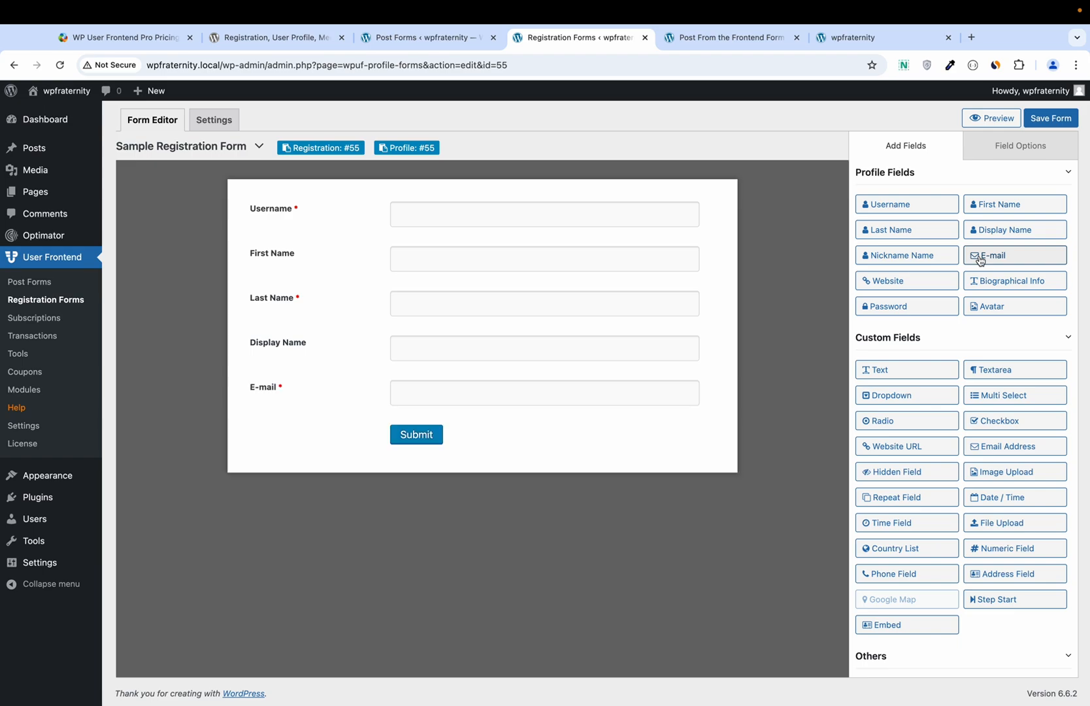
click(925, 308)
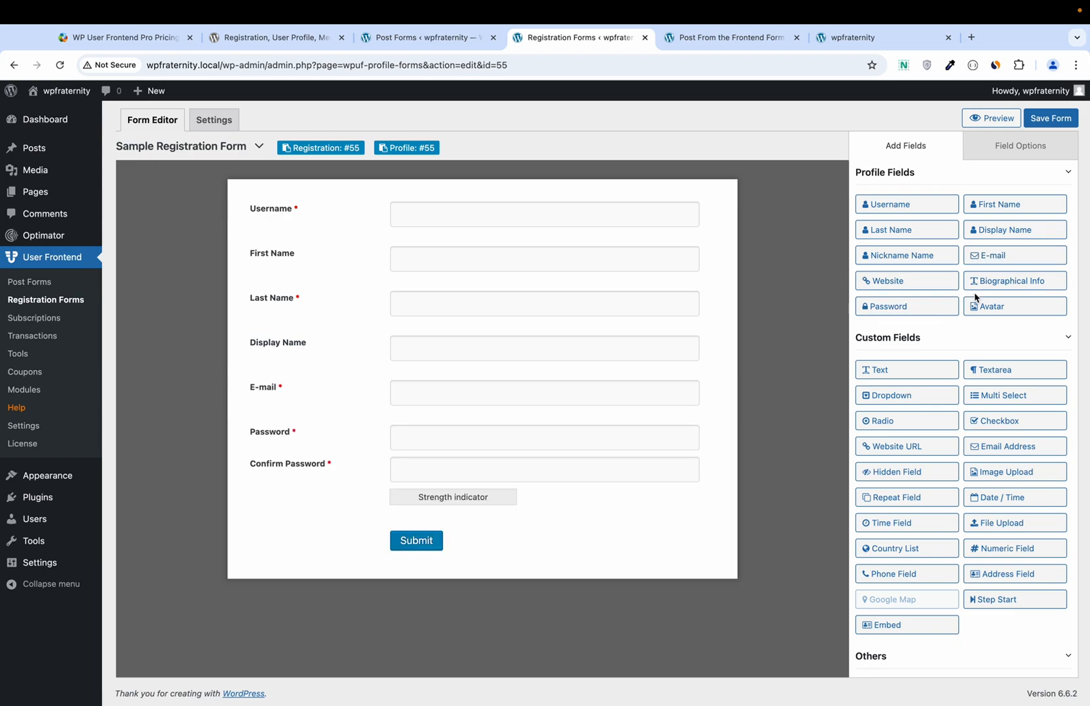
click(926, 375)
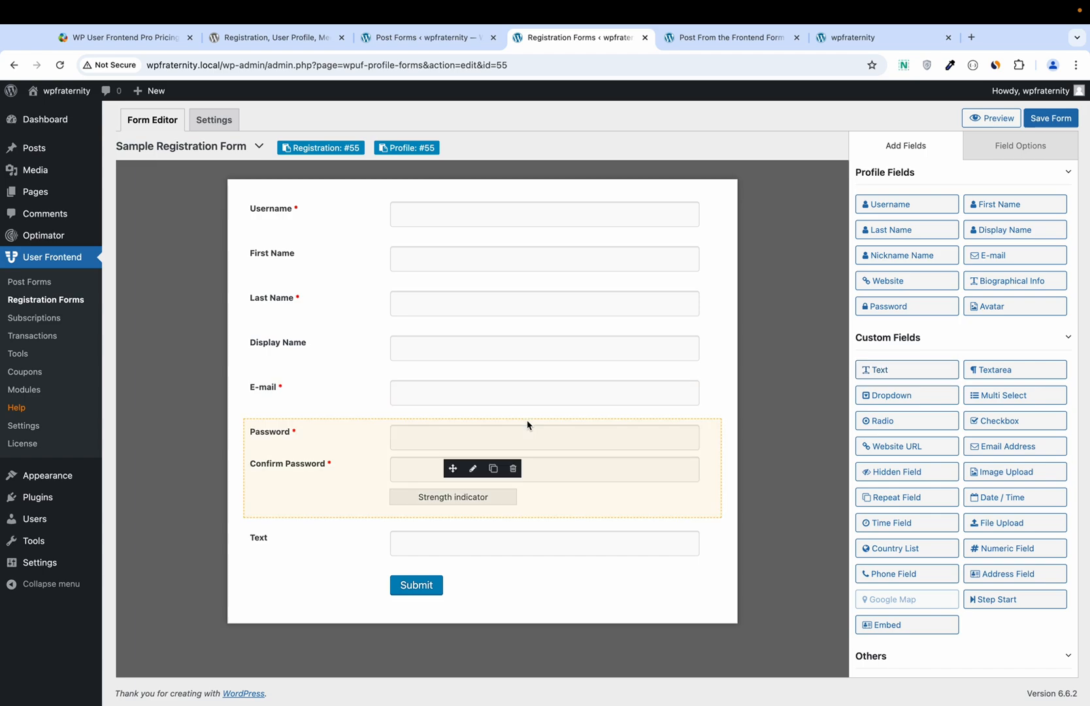
Step: Append 'Test Regsitration' to the end of the registration form's title
click(232, 149)
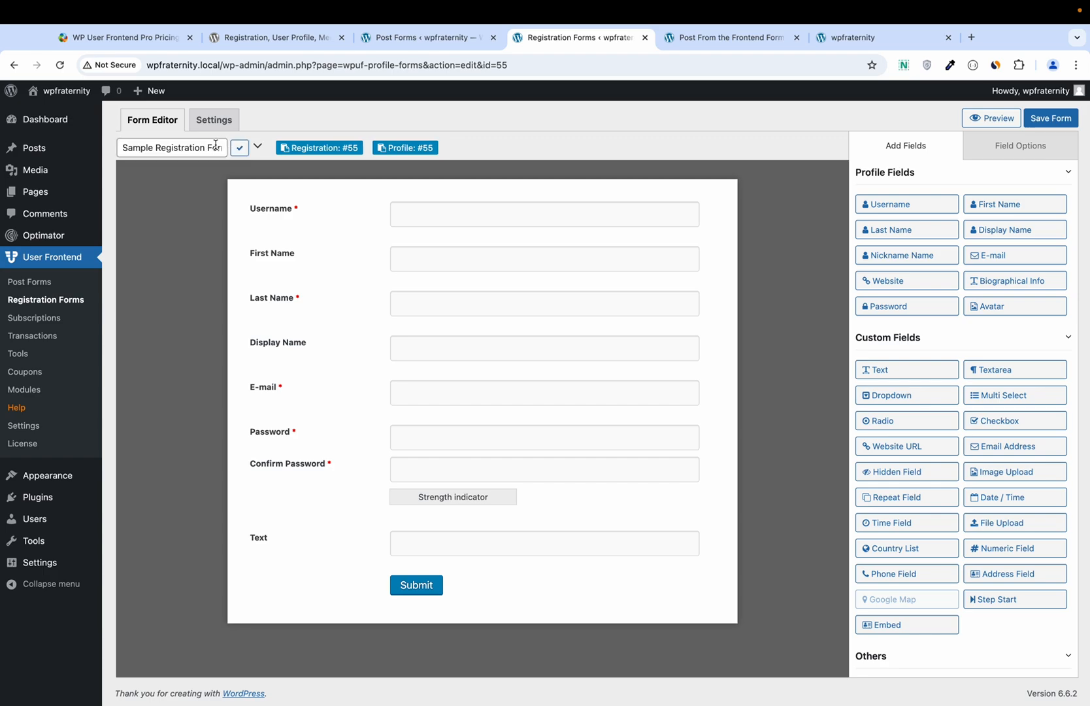
click(216, 146)
key(Right)
key(Right)
key(Right)
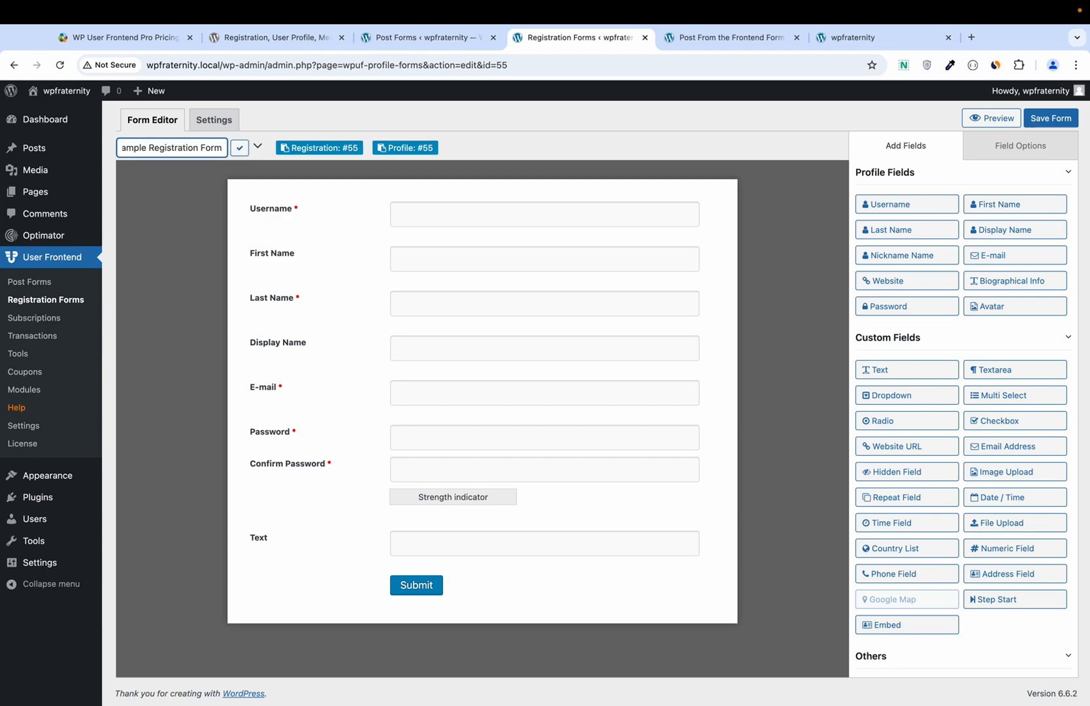
text(Test Regsitration)
click(239, 147)
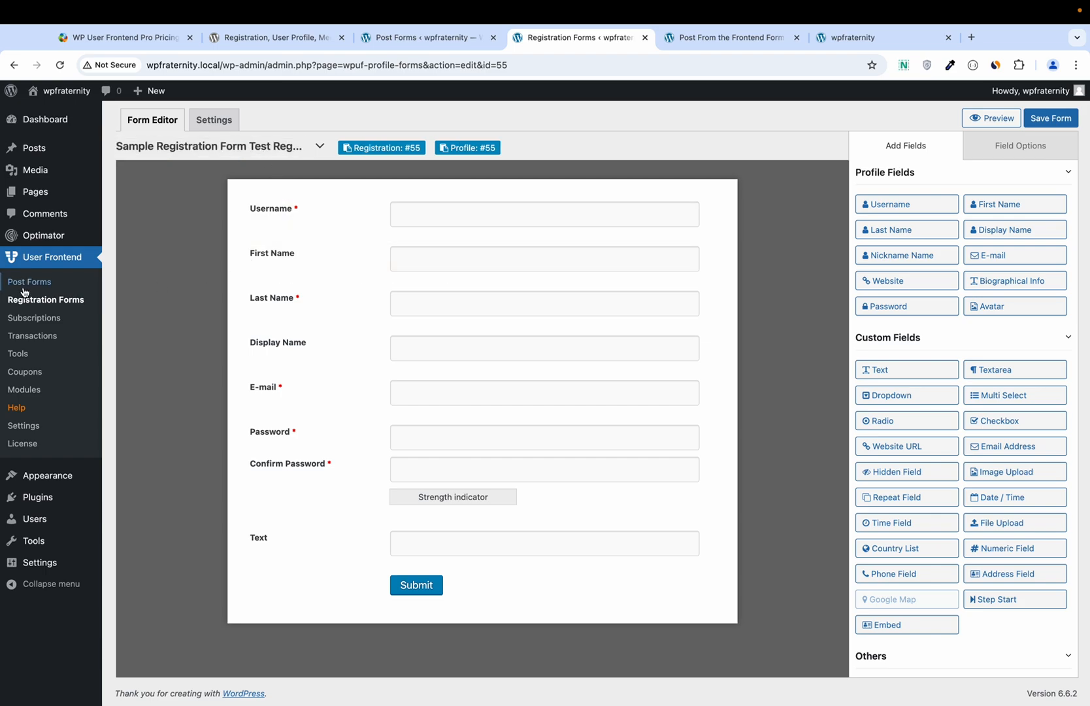
Step: Enable Require approval for new registrations in the form's General settings and save
click(221, 122)
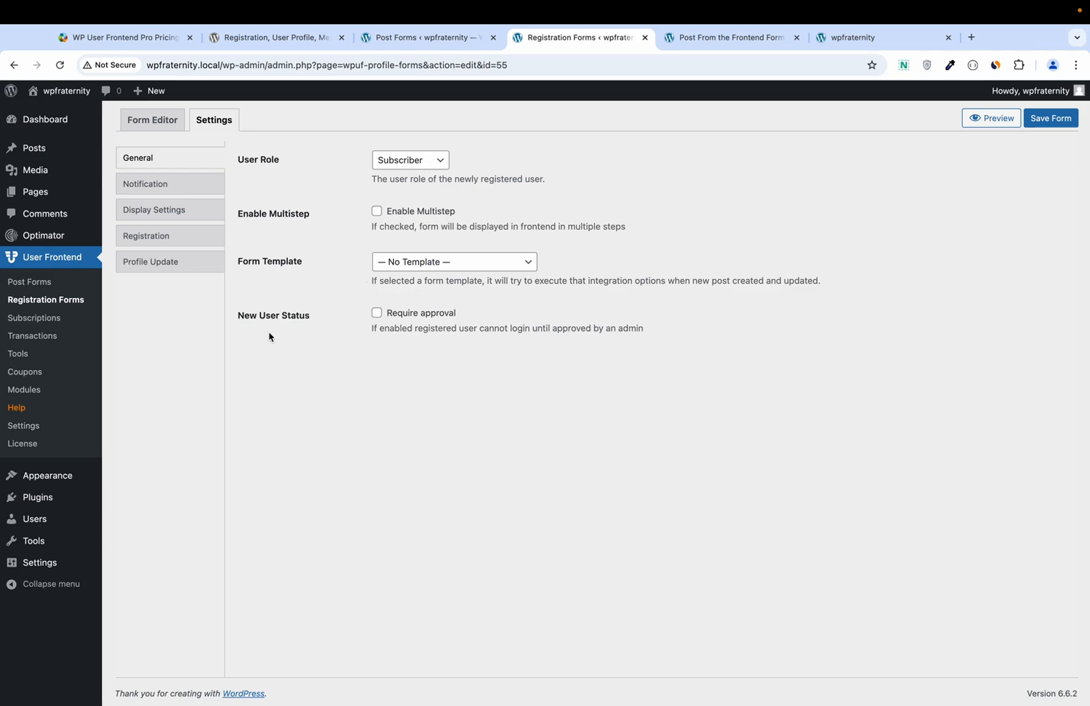
click(375, 317)
click(1047, 121)
Step: Review the notification, display, registration redirect and profile update settings tabs
click(192, 182)
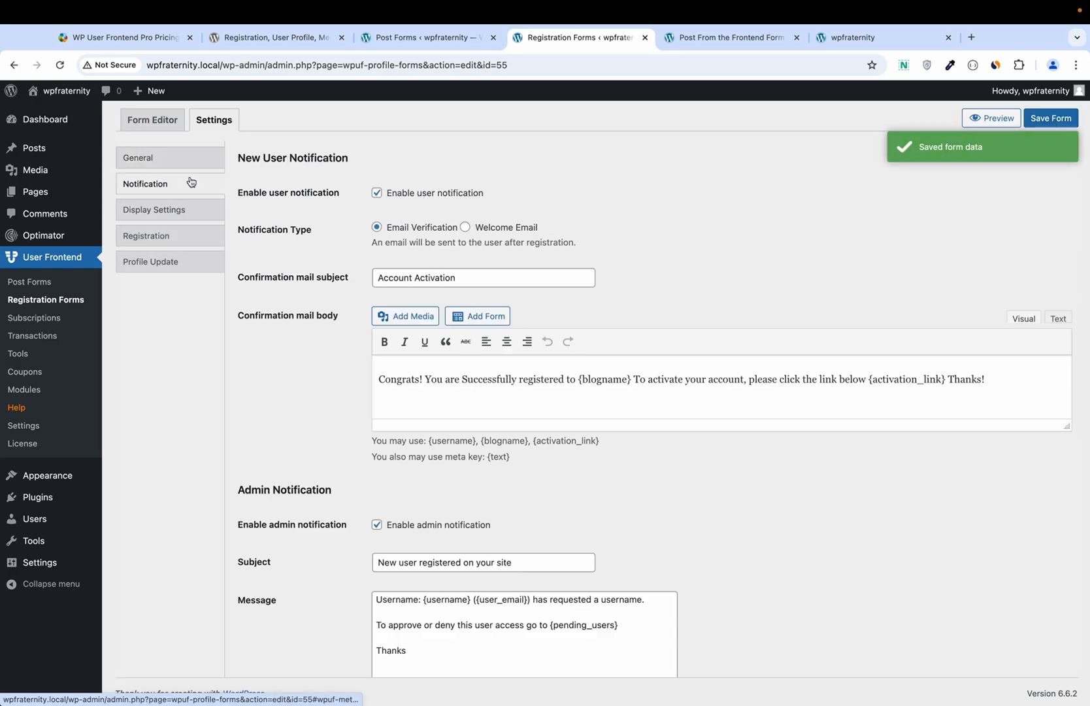
click(189, 212)
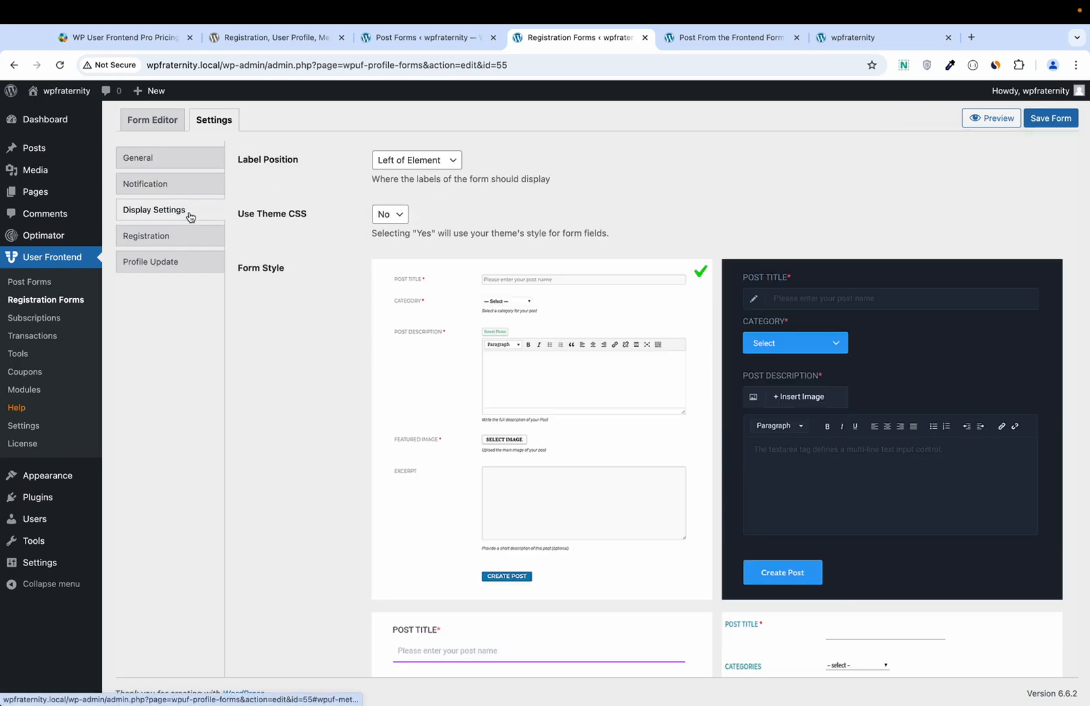
click(198, 243)
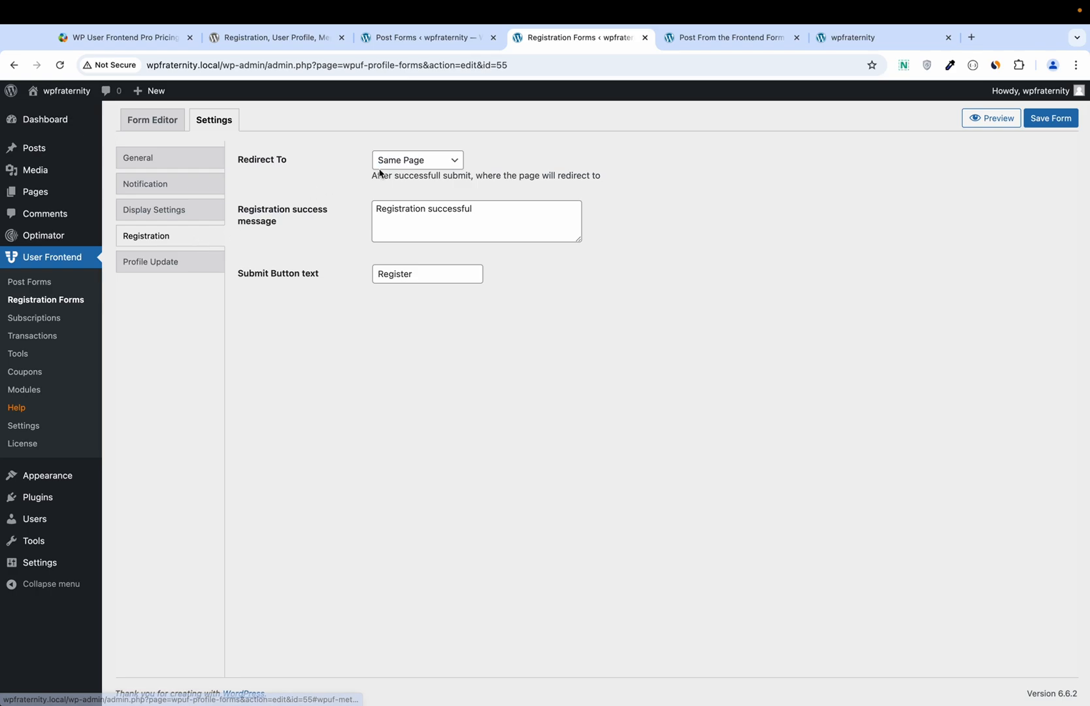
click(169, 272)
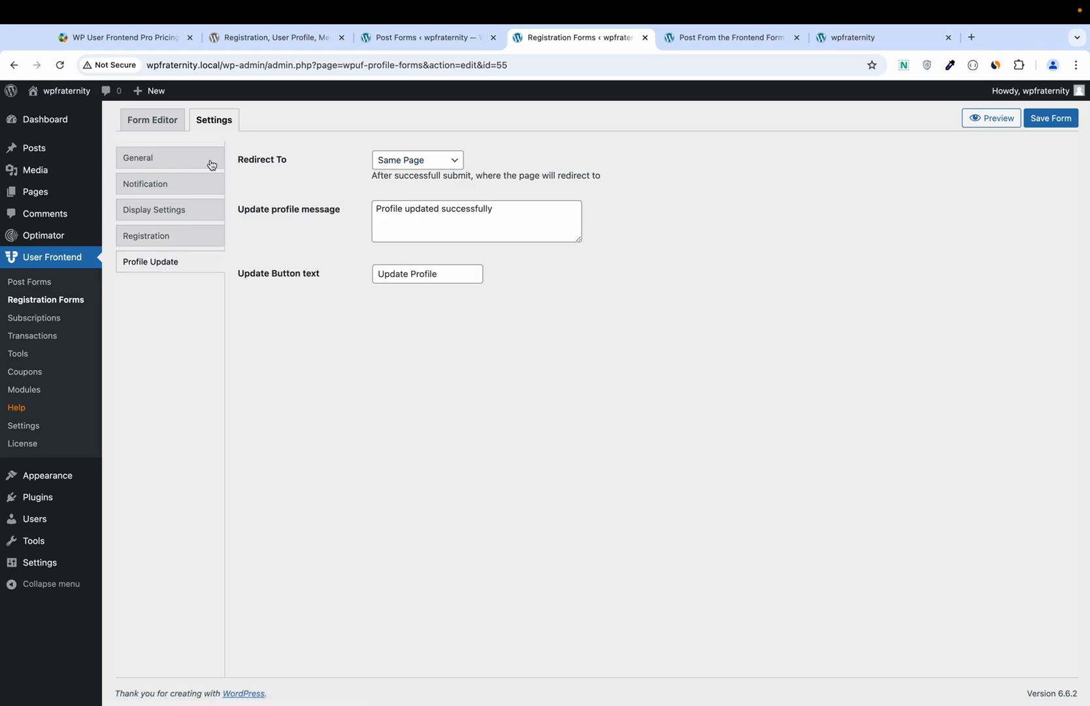
click(162, 130)
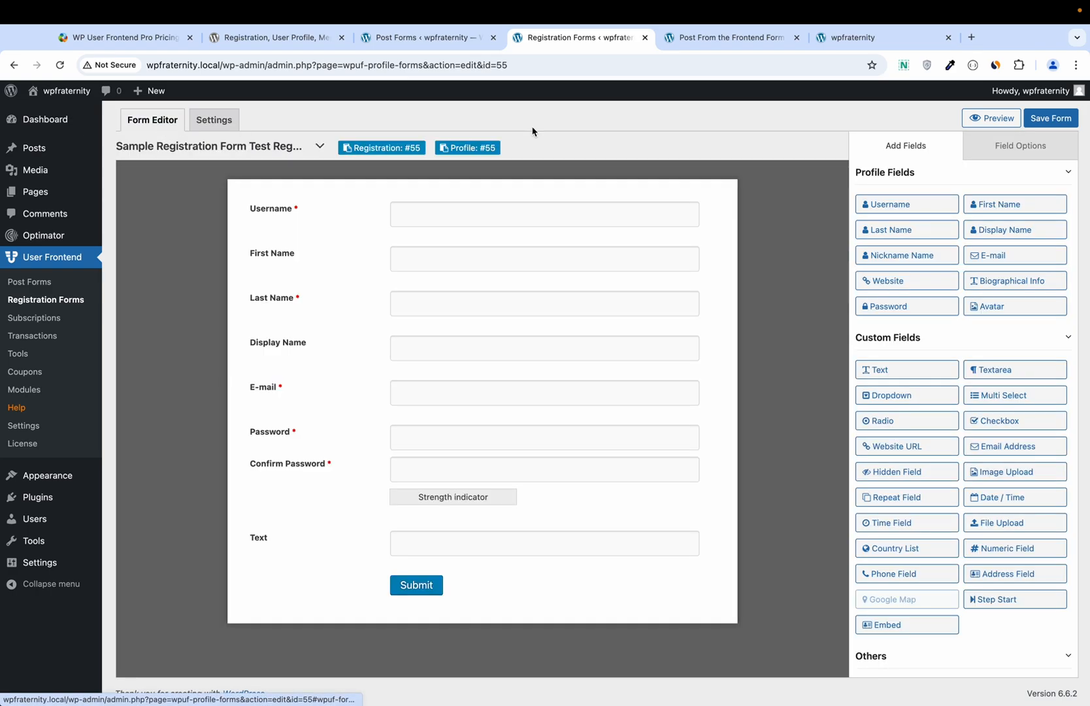
Step: Save registration form #55, copy its shortcode, and start a blank new page
click(1049, 118)
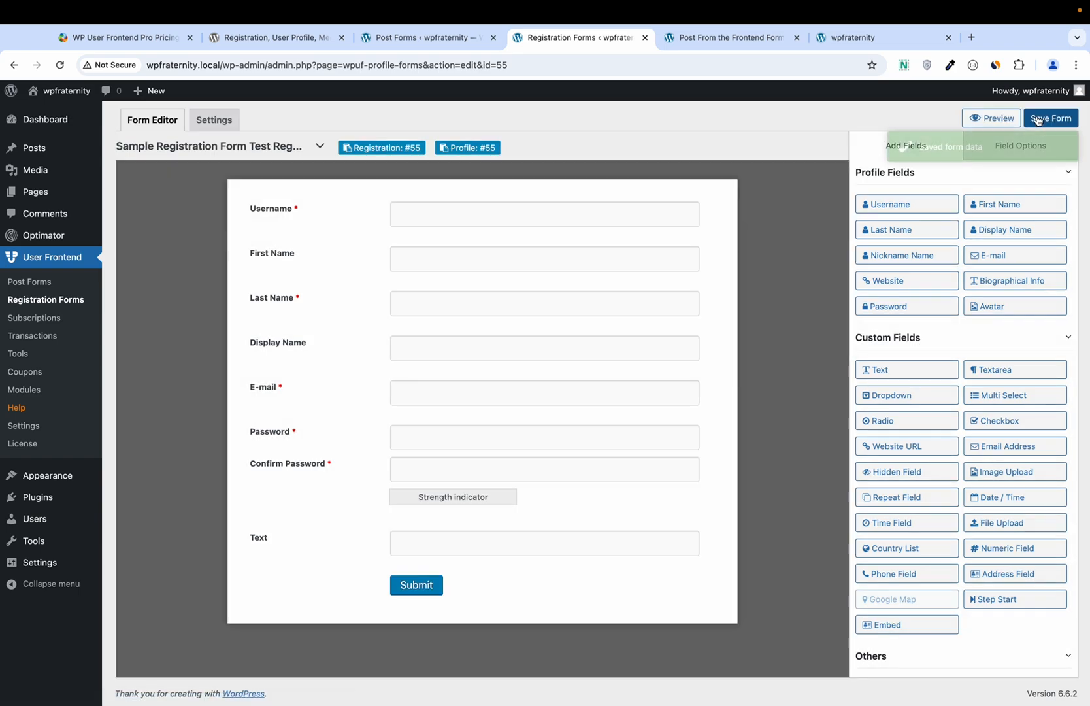
click(419, 155)
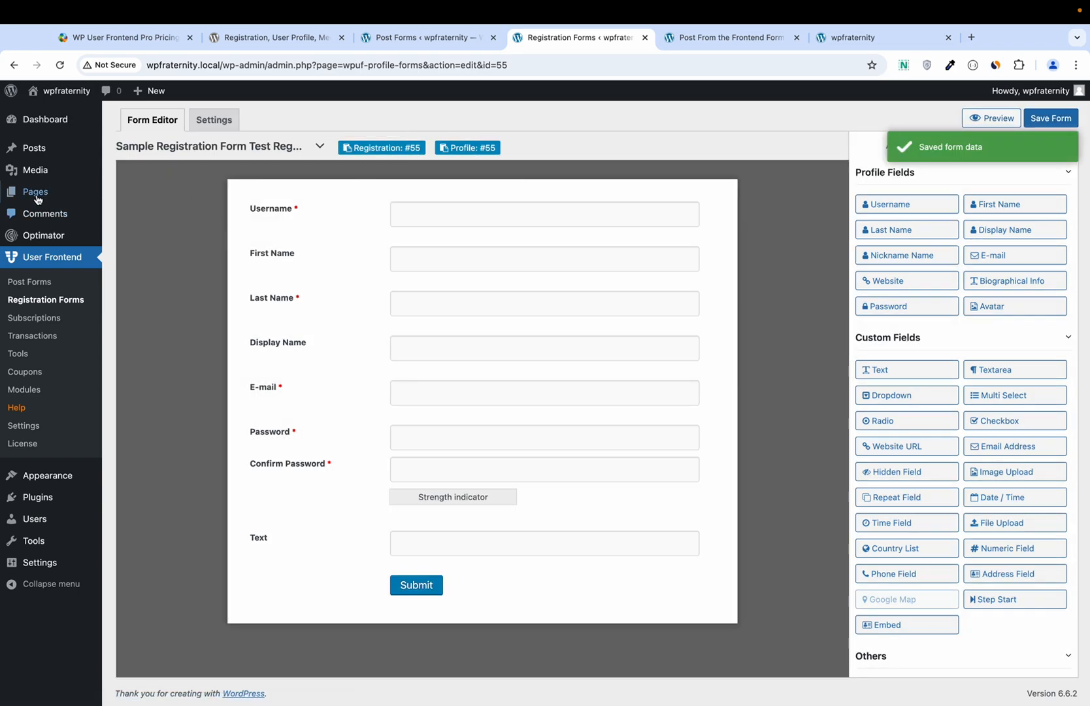
mouse_move(36, 194)
click(166, 220)
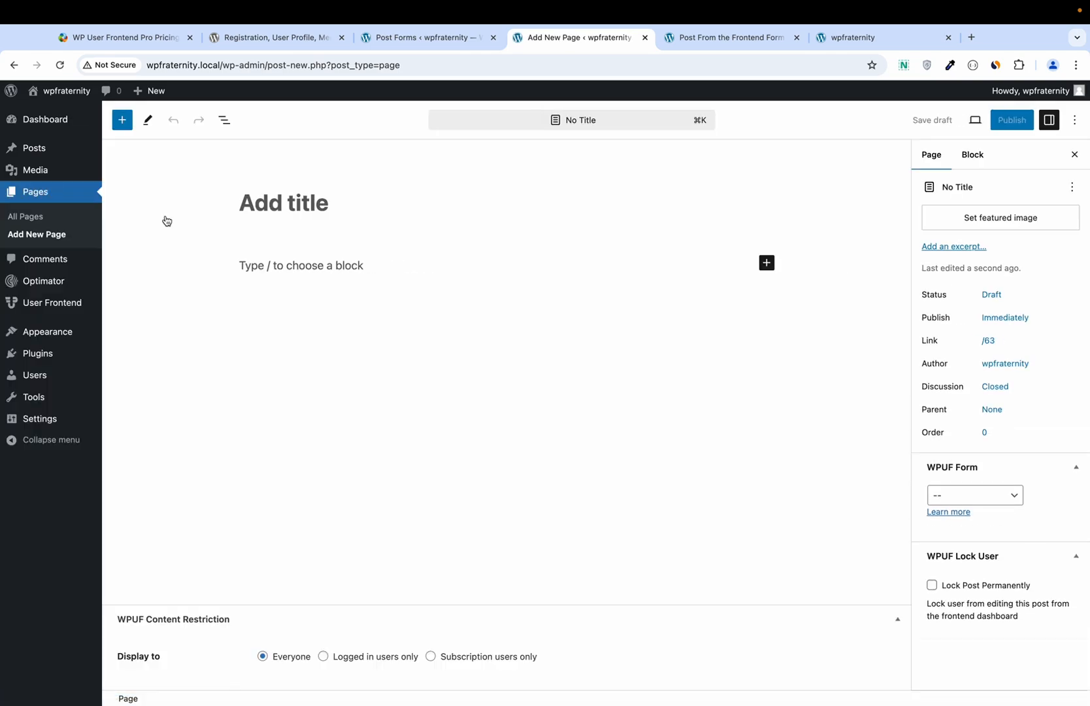
Step: Publish page 'WPUF Regtration Form' containing [wpuf_profile type="registration" id="55"] and view it in a new tab
click(305, 206)
text(WPUF Re)
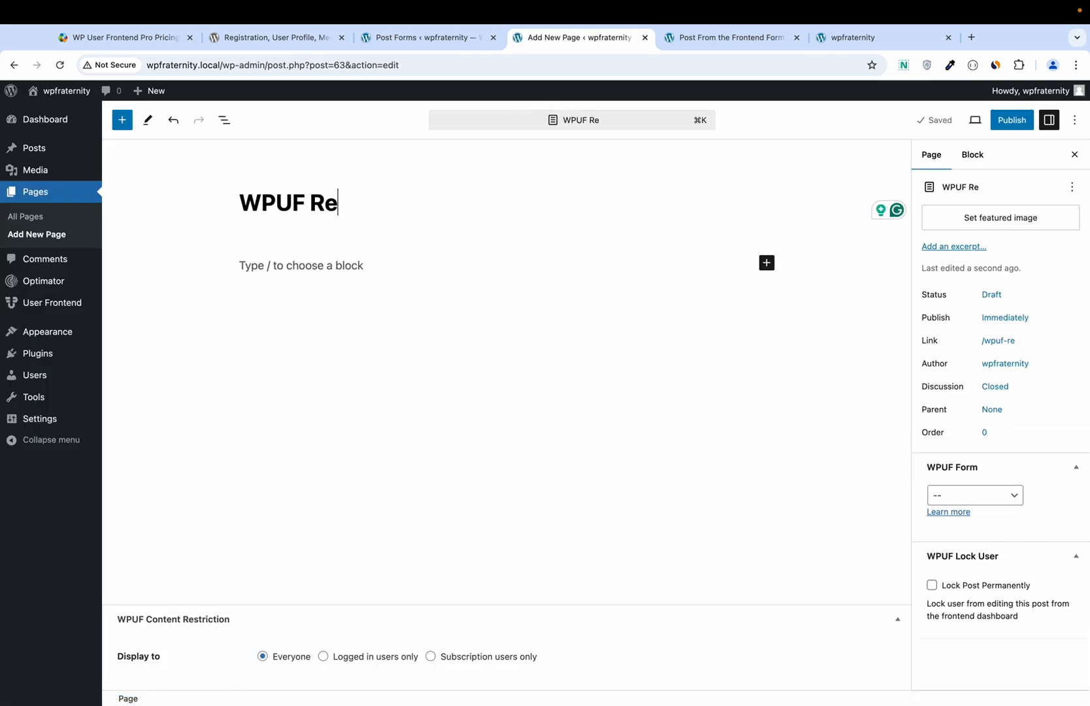
text(gtration Form)
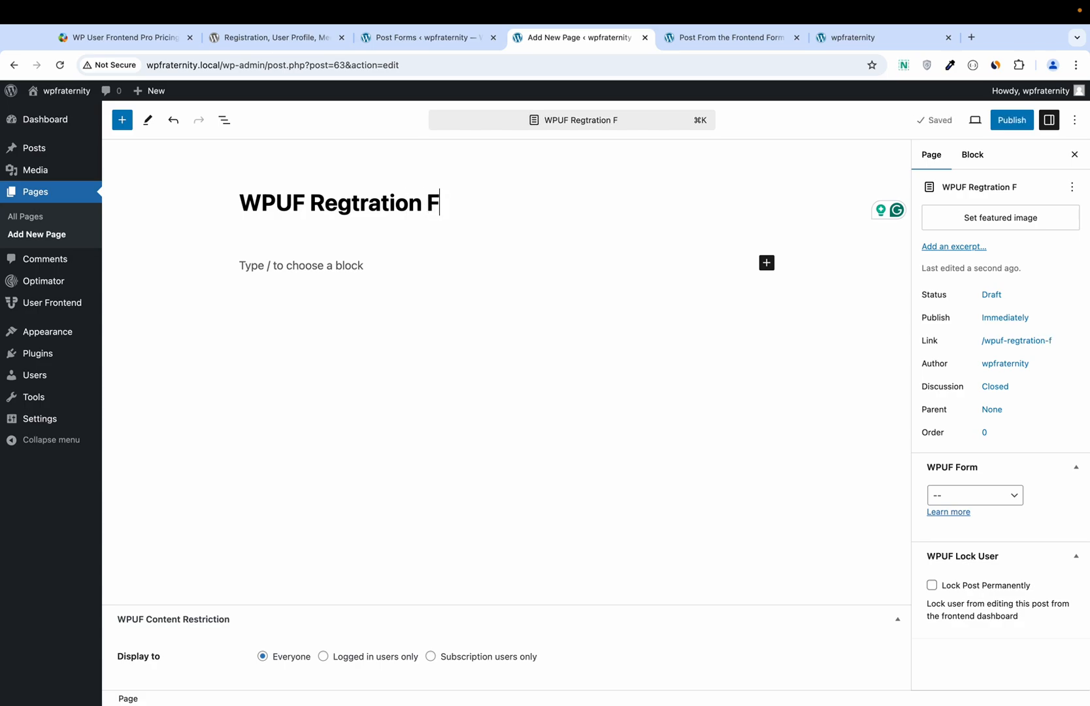
click(268, 264)
text(/shor)
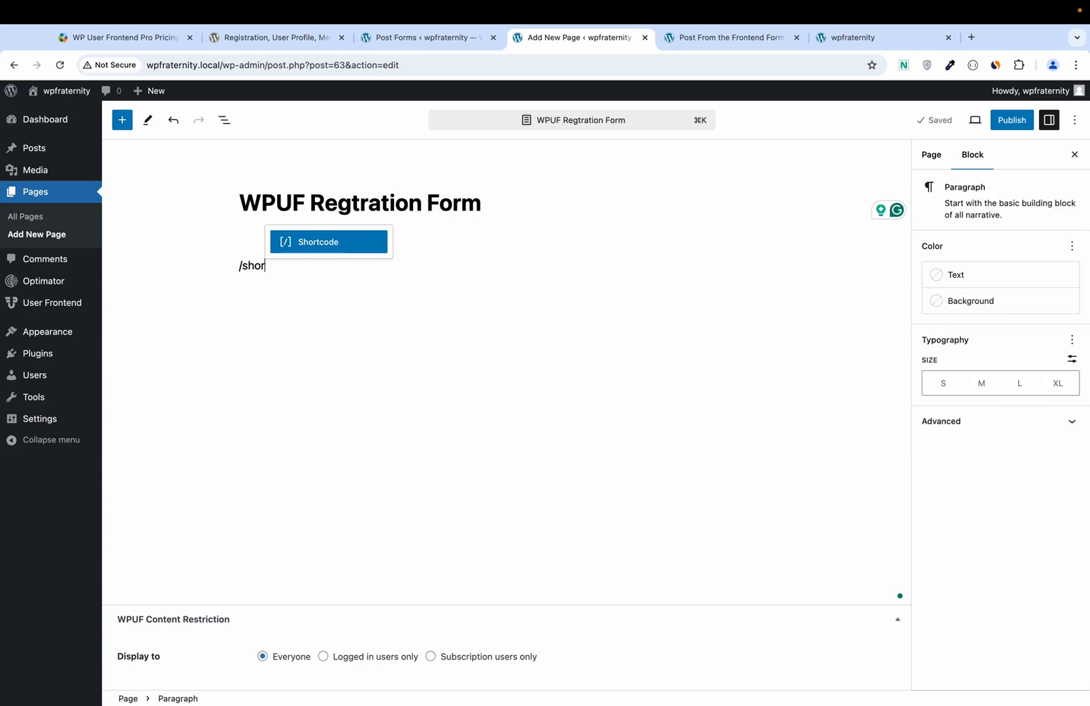
key(Return)
text([wpuf_profile type="registration" id="55"])
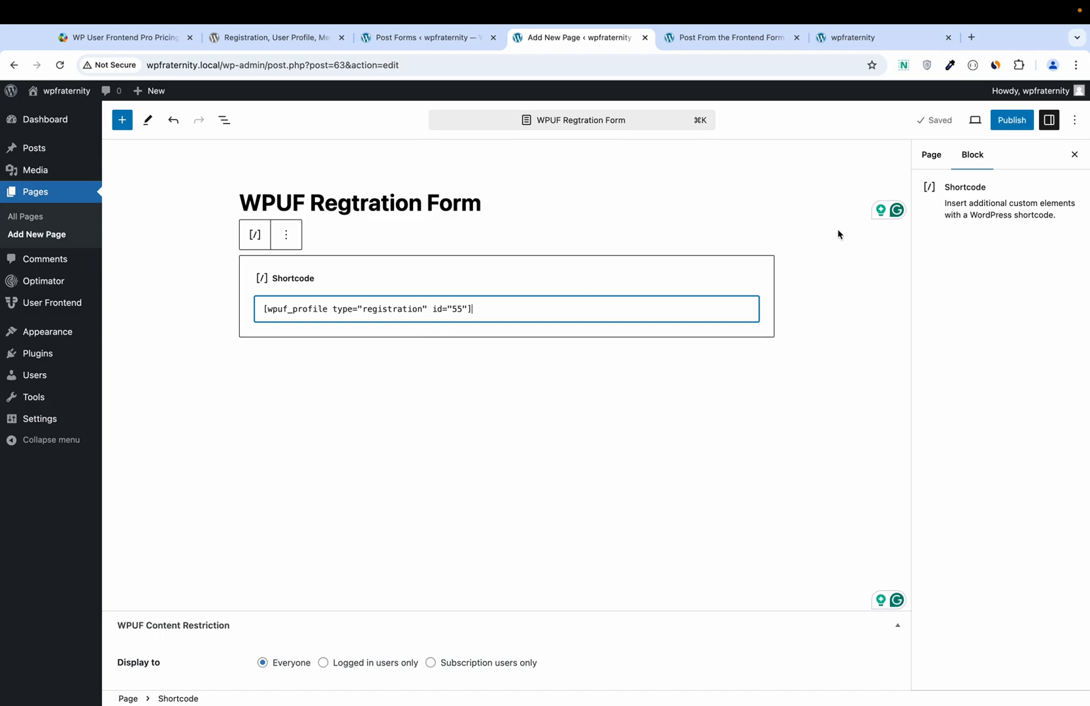
click(1010, 121)
click(976, 124)
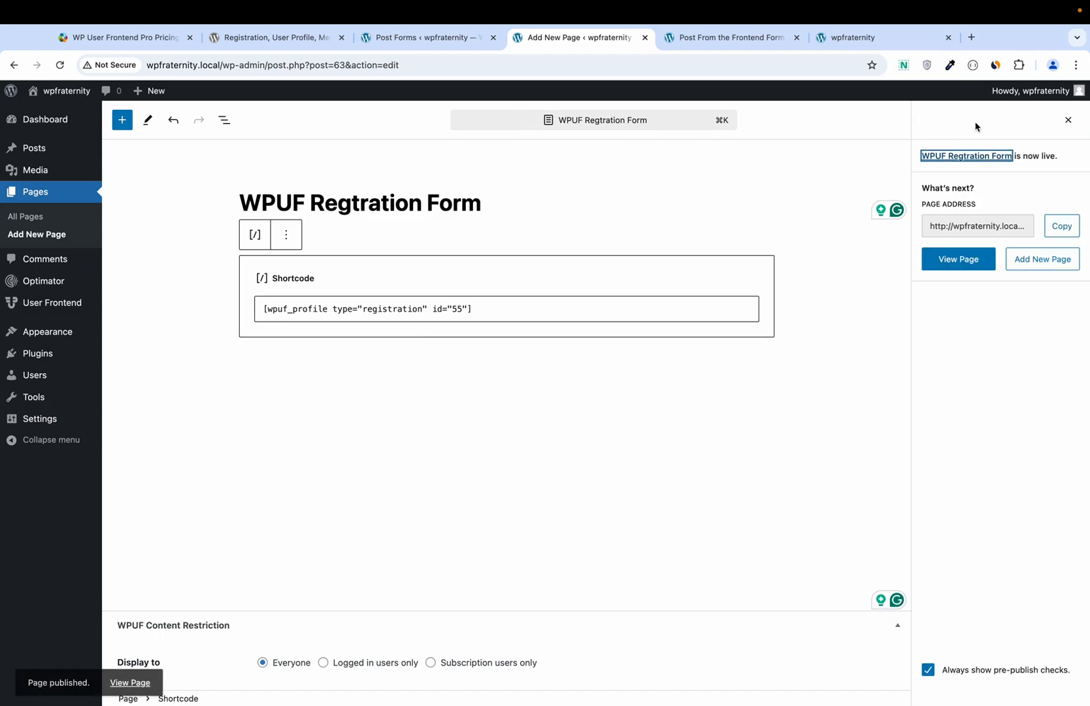
right_click(132, 680)
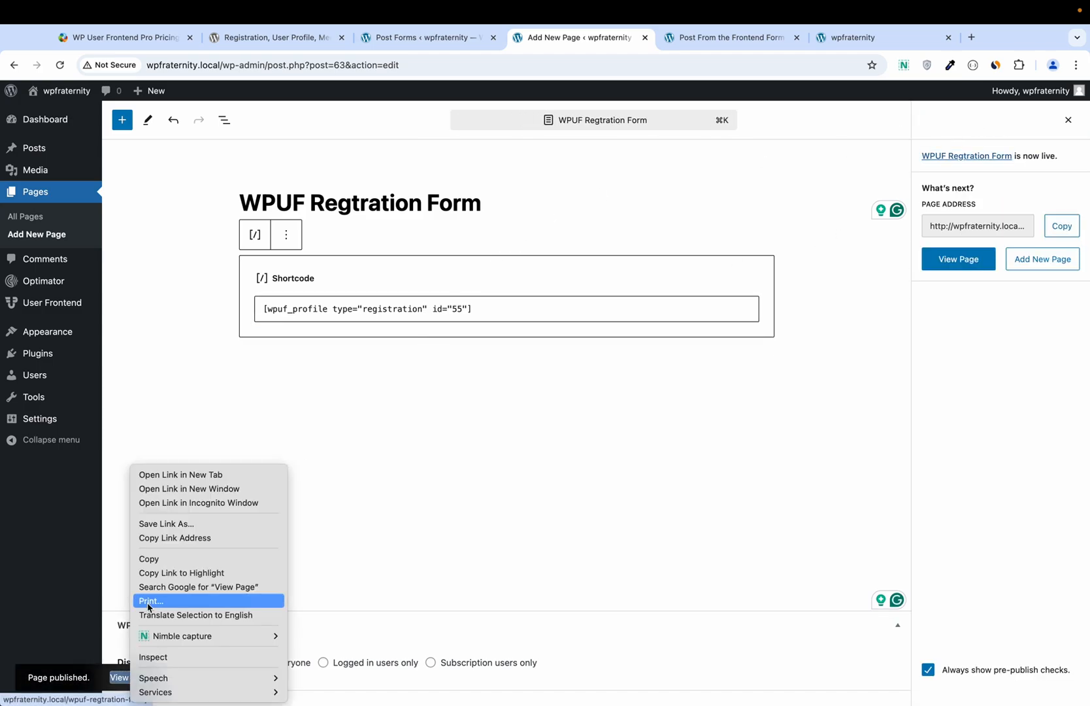
click(189, 473)
Step: View the published registration page, close the Post From the Frontend Form tab, and return to the page editor
click(809, 40)
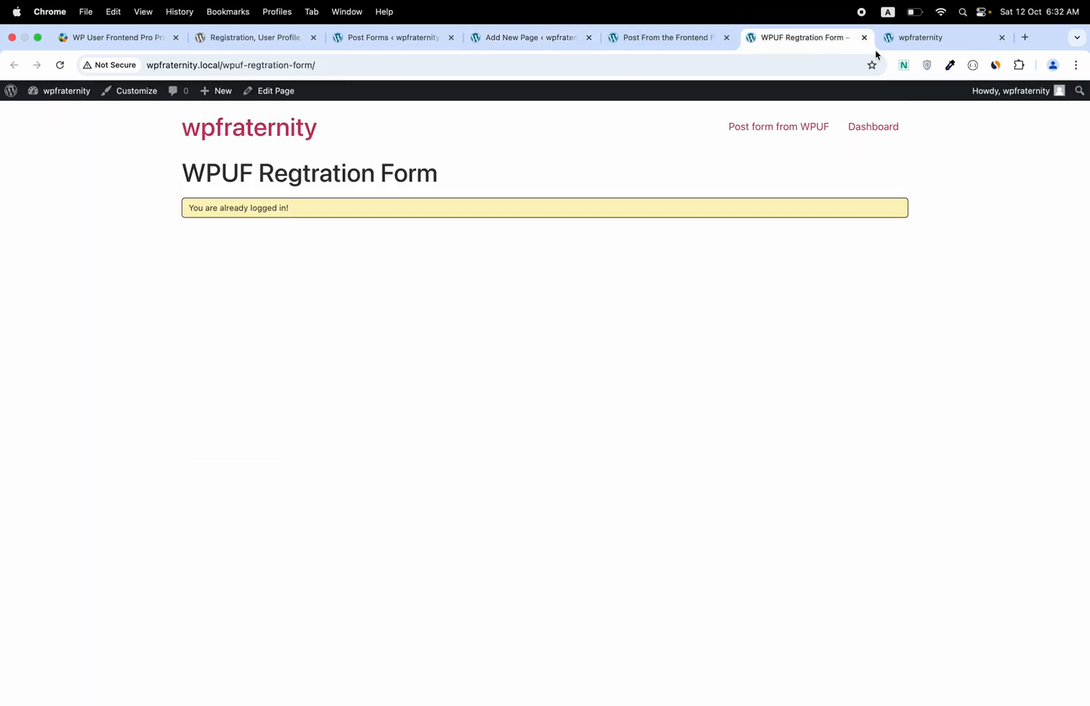
triple_click(236, 214)
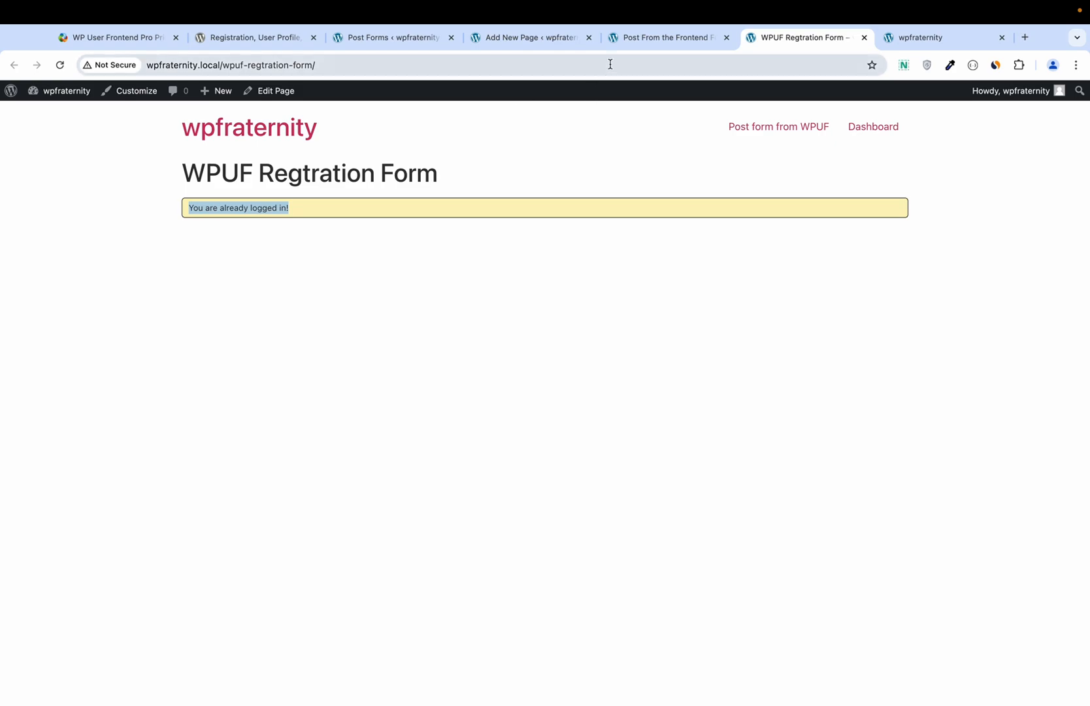
click(629, 48)
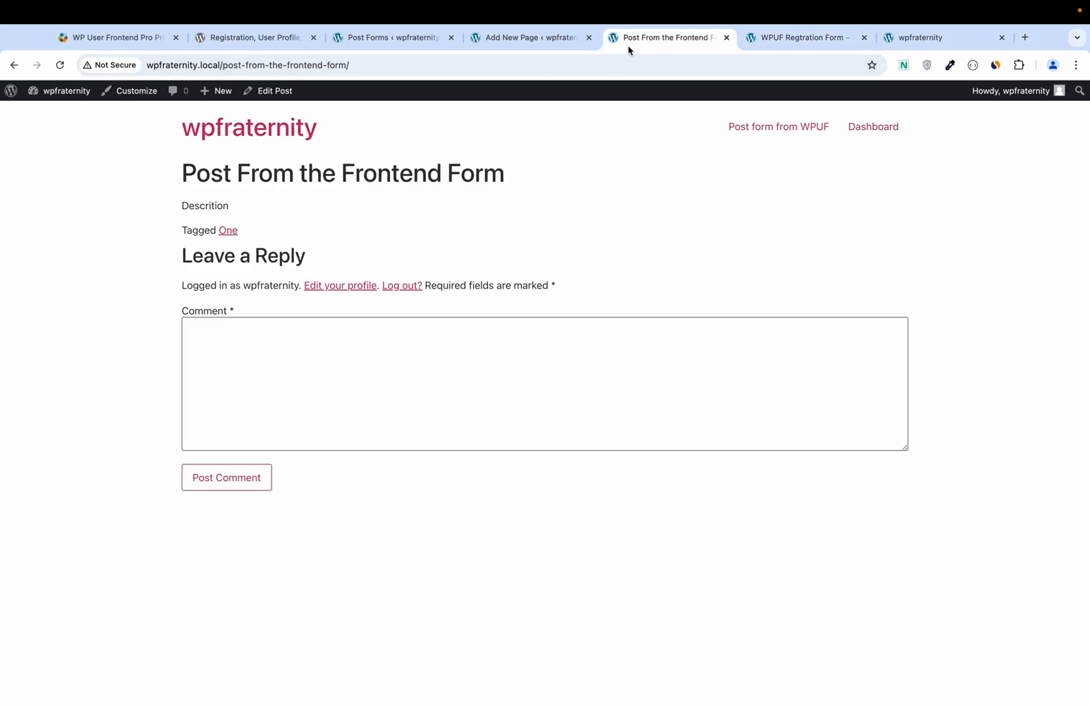
click(726, 38)
click(550, 43)
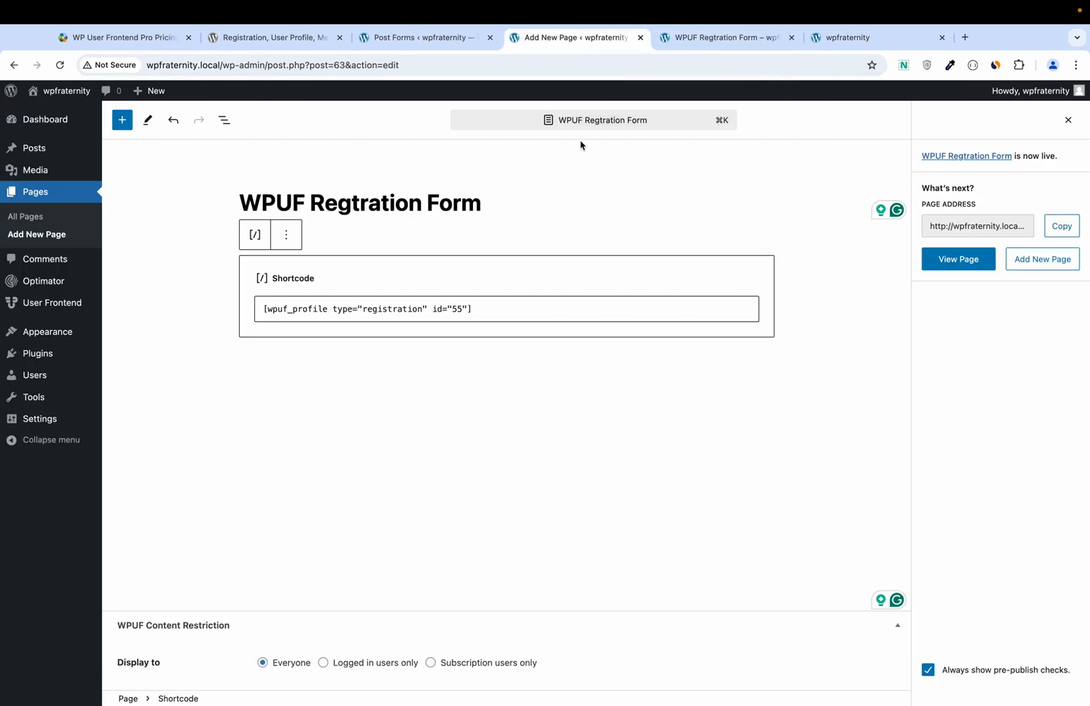
Step: Add the WPUF Regtration Form page to Main Menu, save it, and copy the page URL
mouse_move(46, 331)
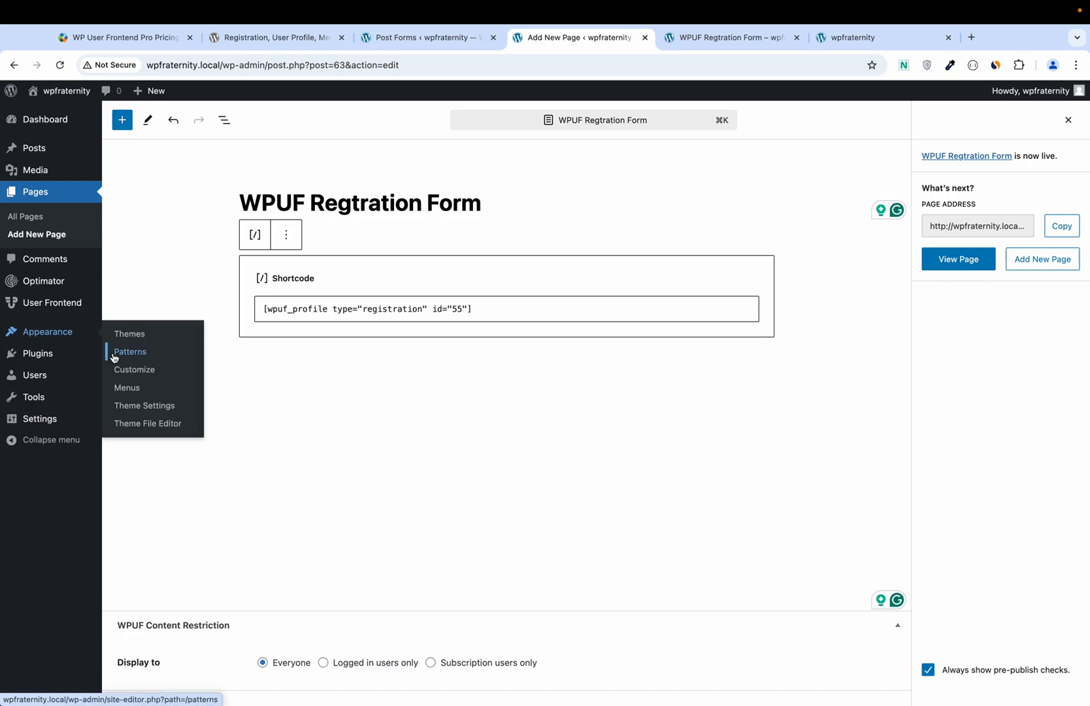
click(127, 389)
scroll(195, 348, down, 3)
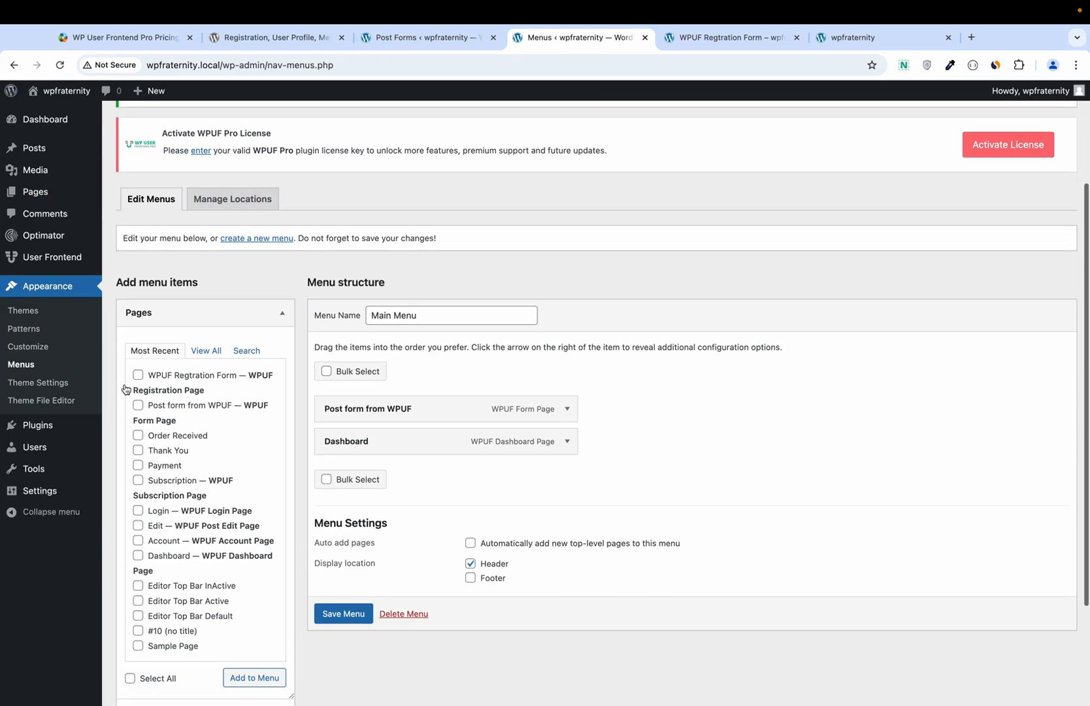
click(194, 348)
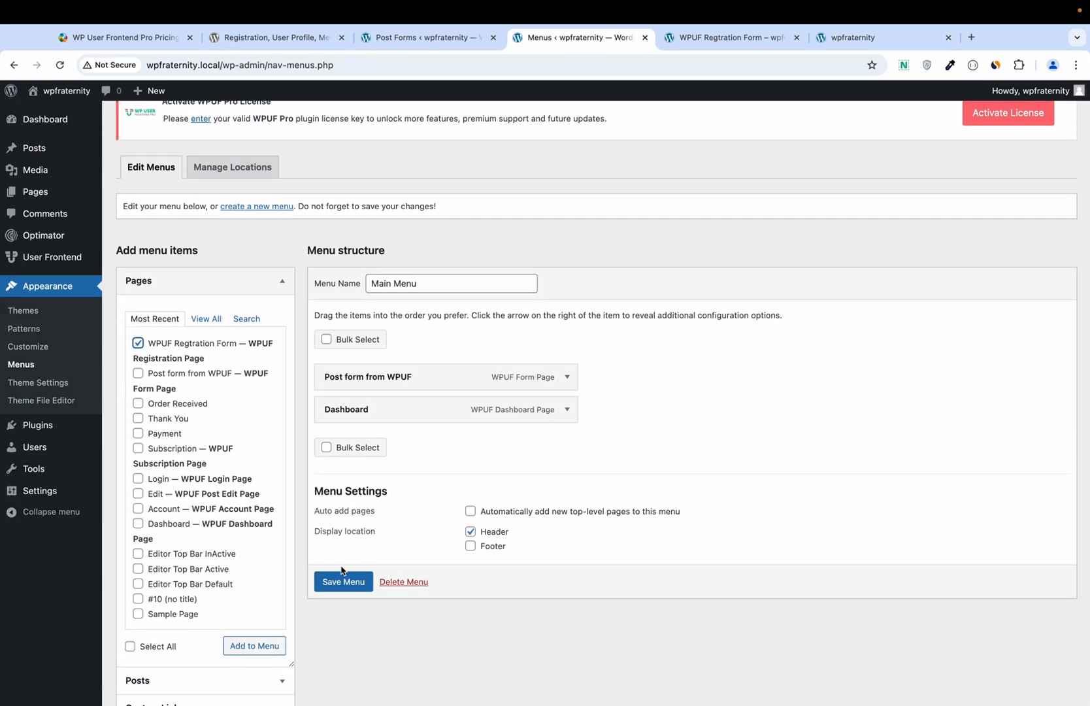
click(254, 646)
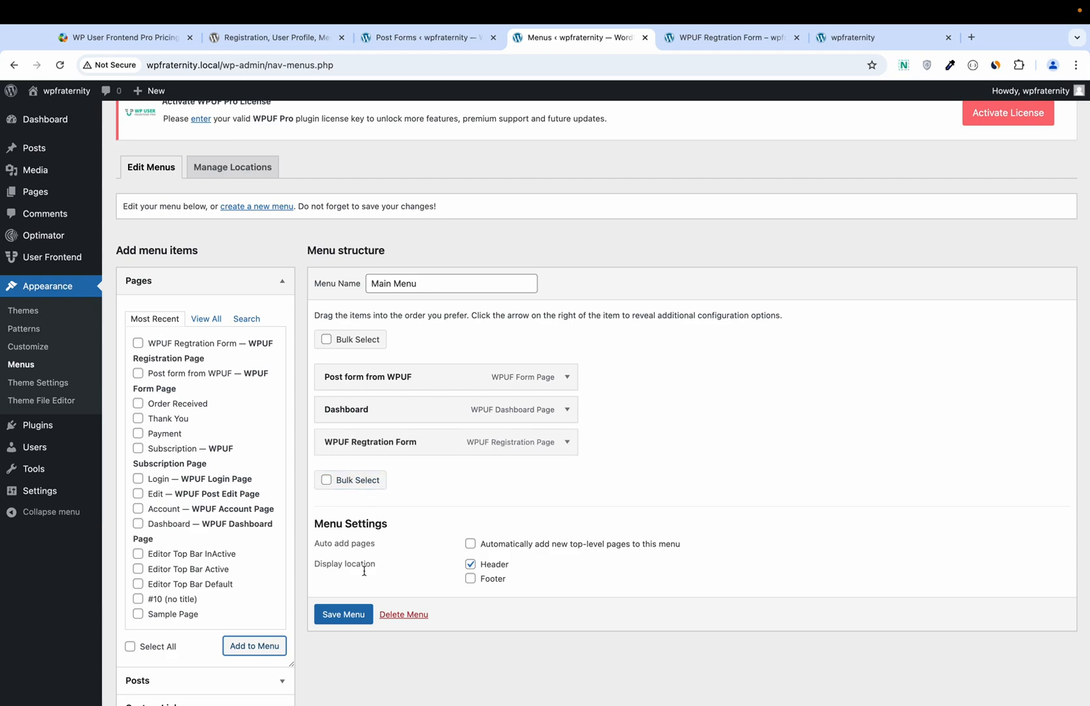
click(353, 613)
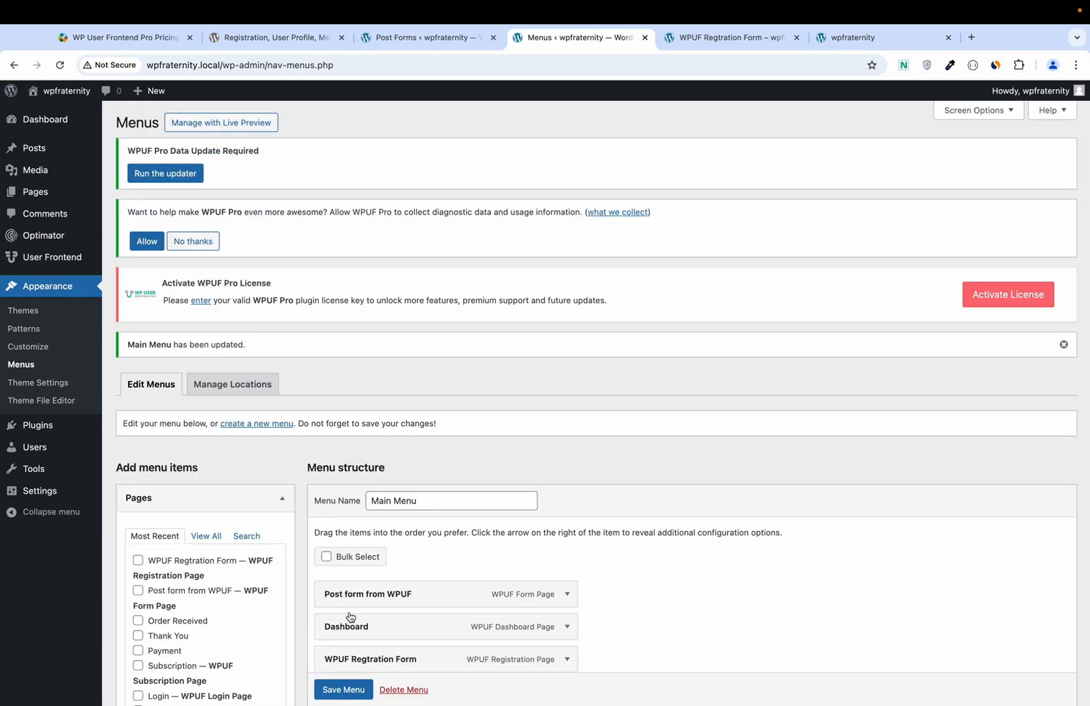
click(694, 43)
click(555, 69)
key(super+c)
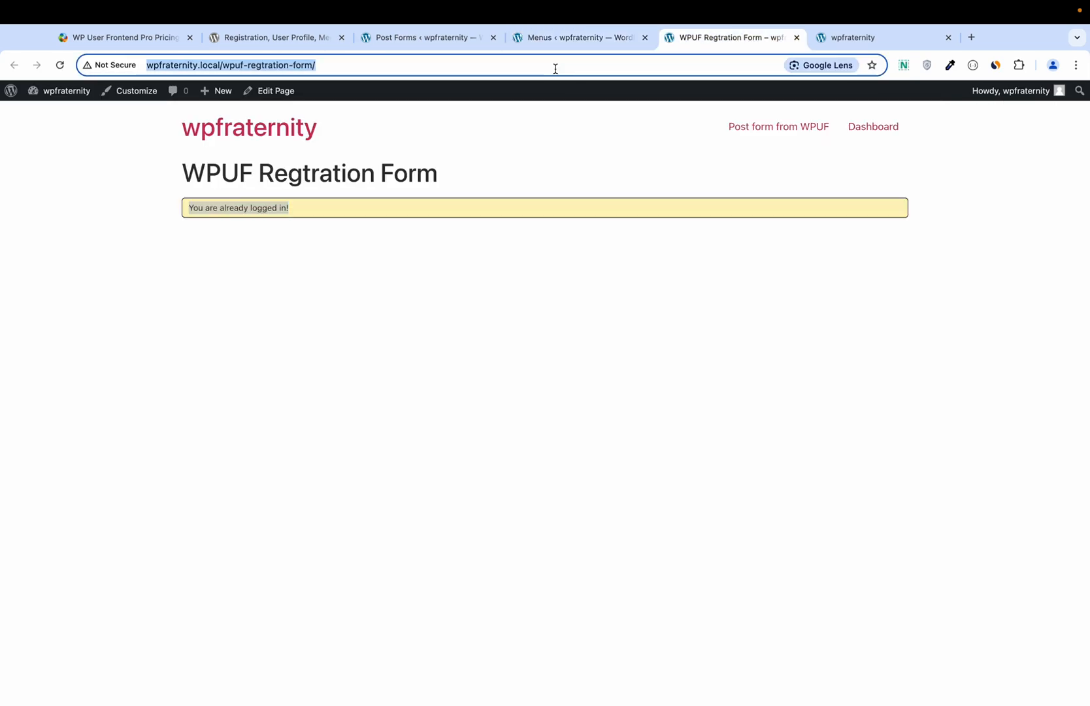
Step: Load the registration page URL in the logged-out Brave window, note the registration-disabled notice, and return
key(super+Tab)
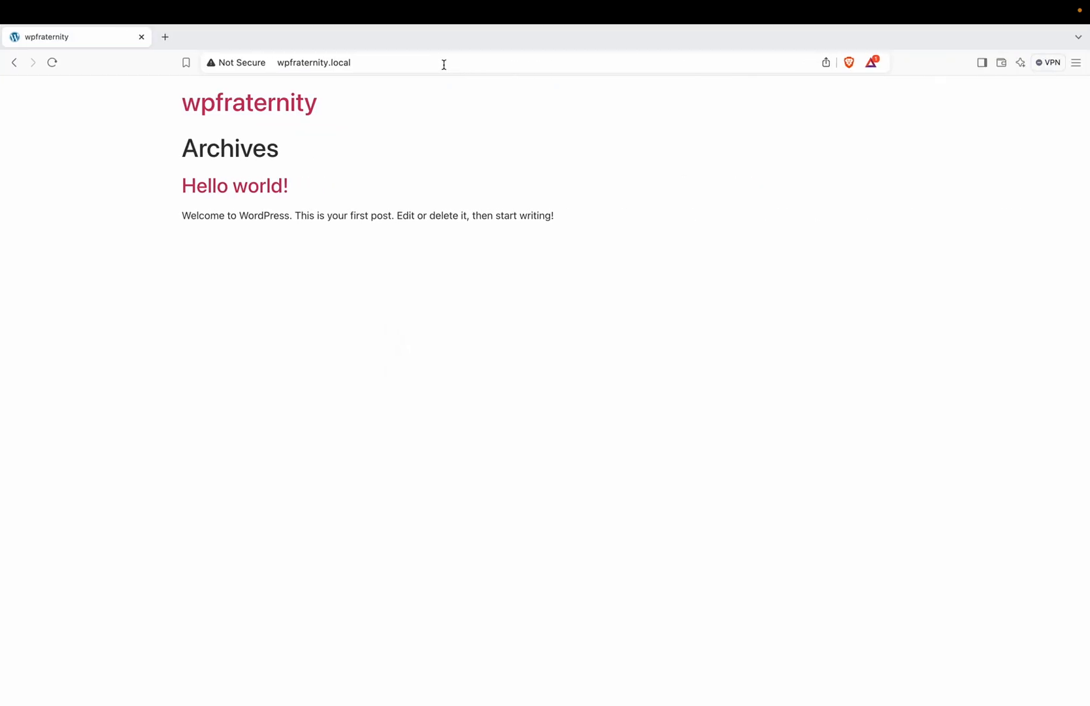
click(443, 63)
key(super+v)
key(Return)
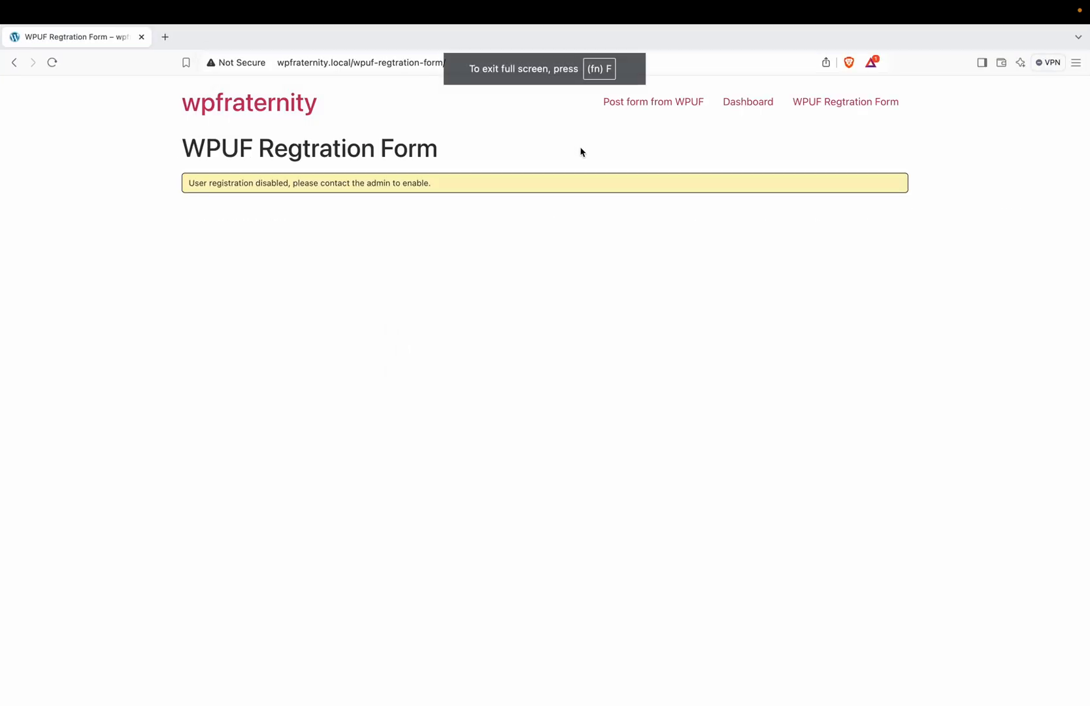
triple_click(342, 184)
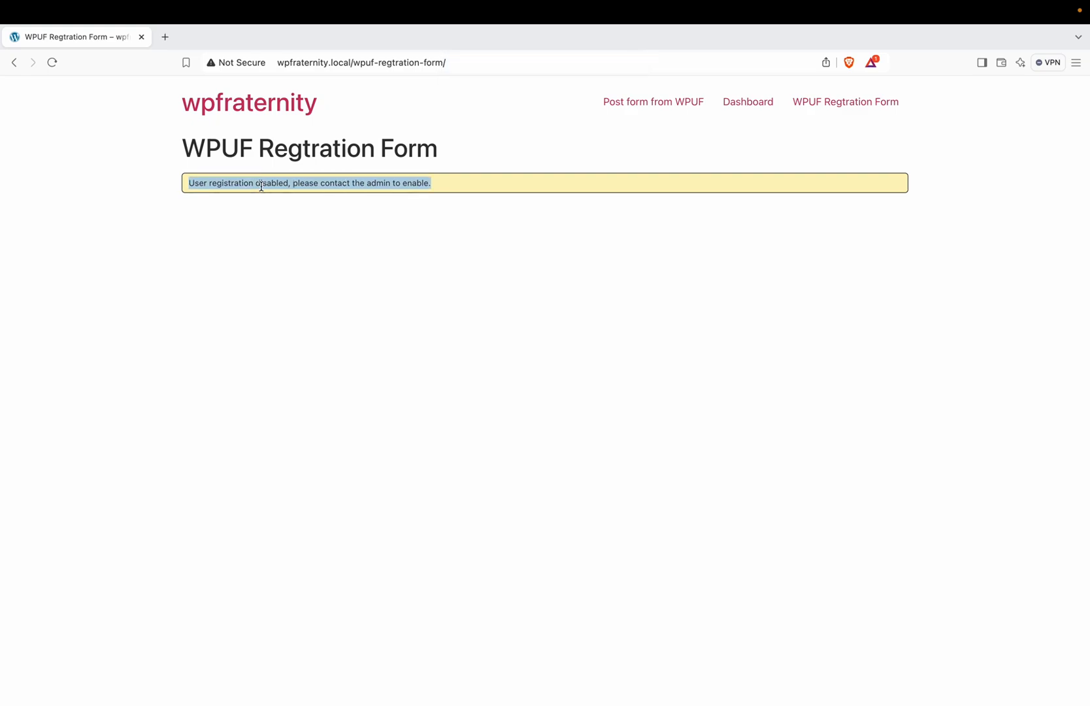
key(super+Tab)
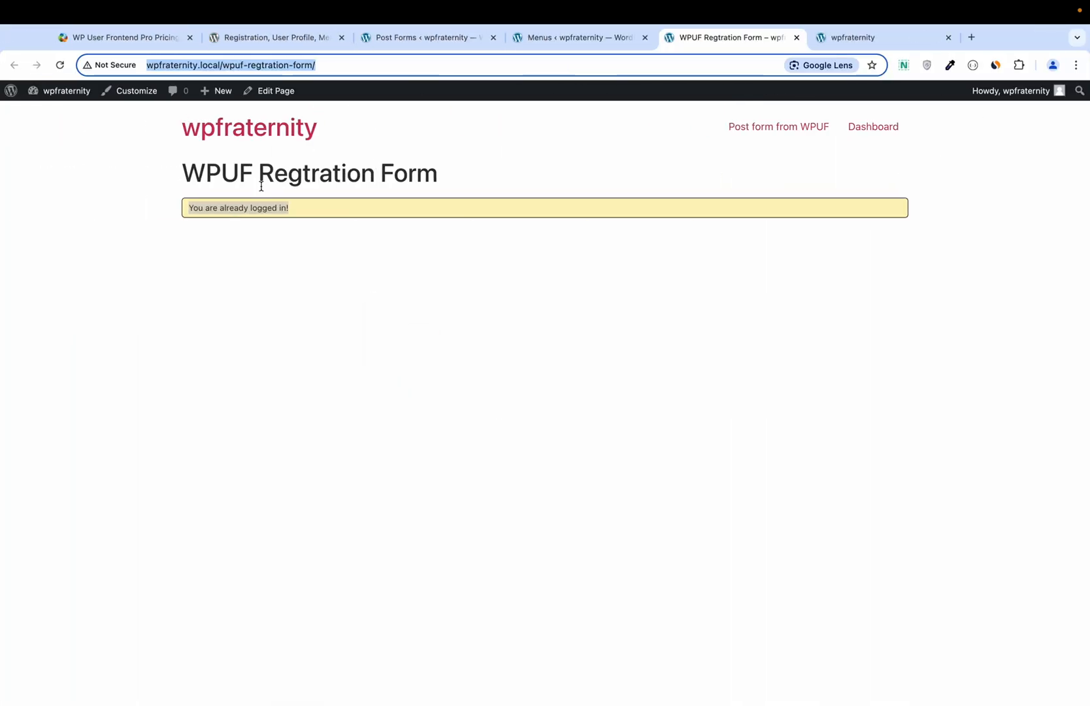
Step: In Settings > General, tick 'Anyone can register' under Membership and save the changes
click(267, 43)
click(390, 41)
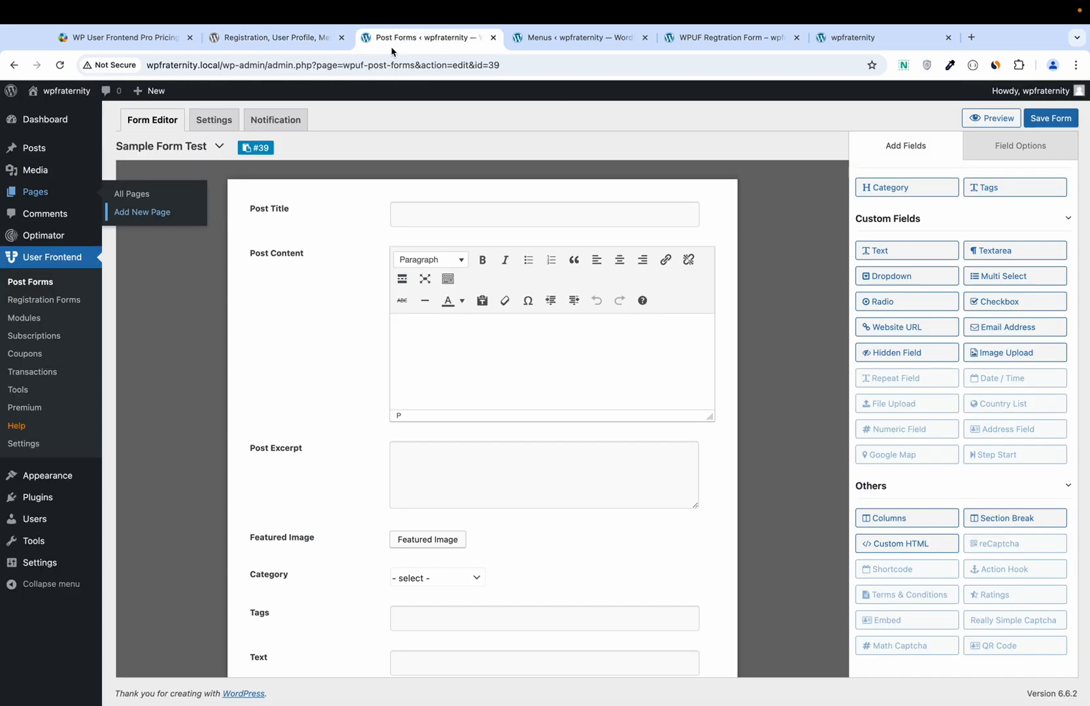
mouse_move(41, 562)
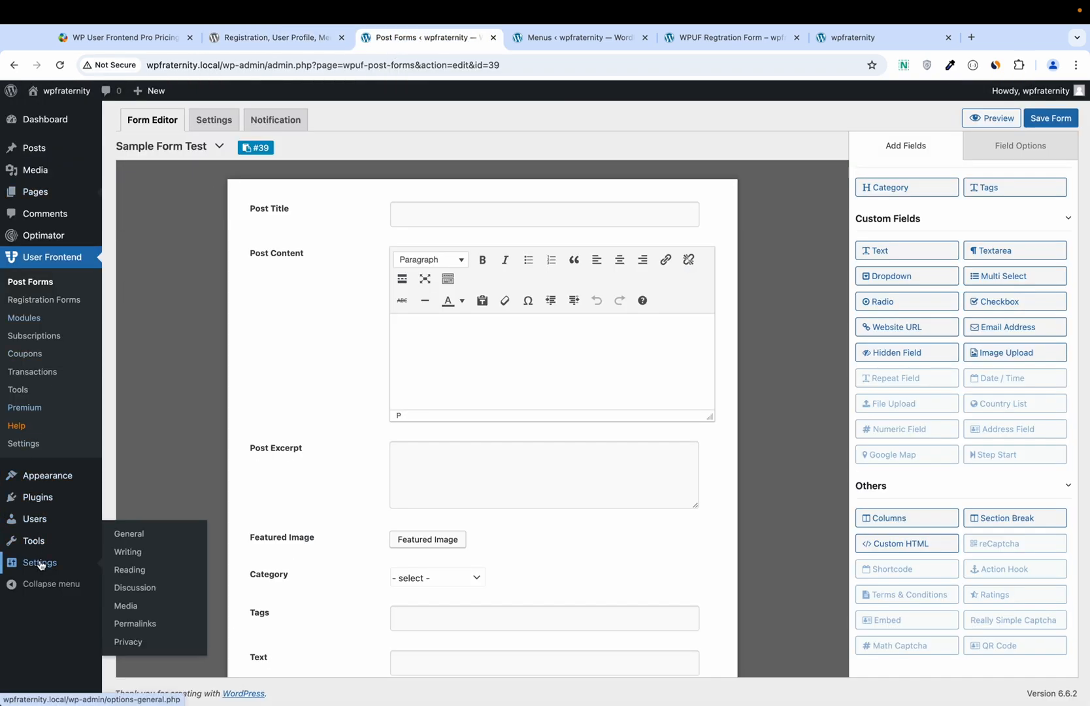
click(124, 540)
scroll(124, 540, down, 5)
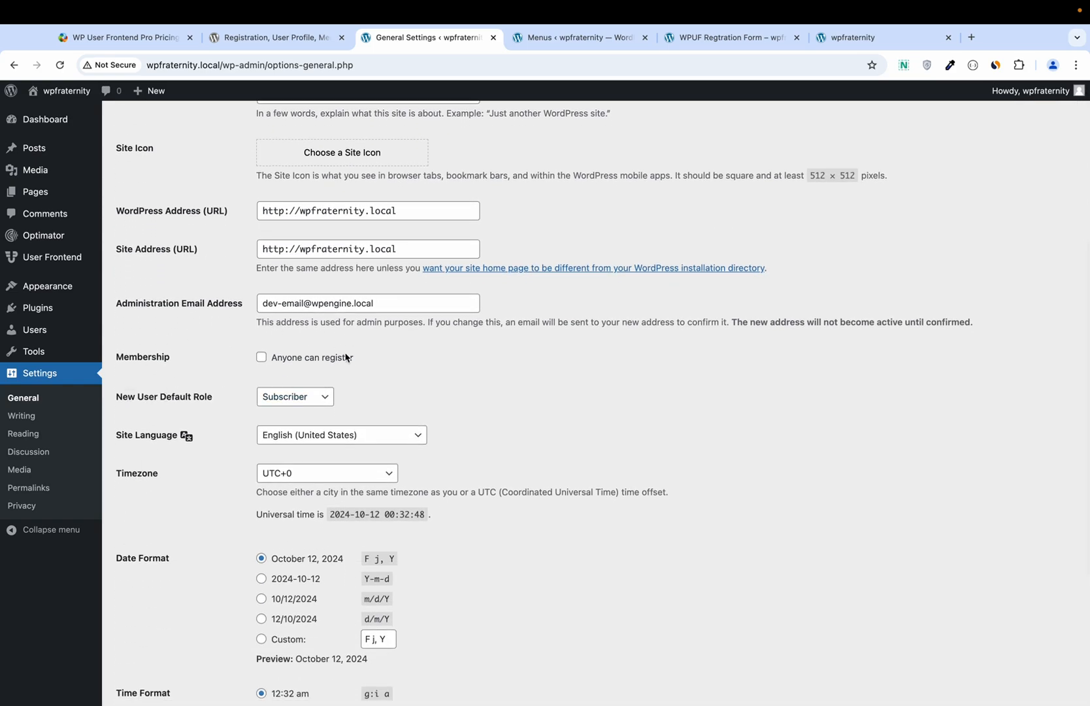
click(260, 361)
scroll(223, 422, down, 4)
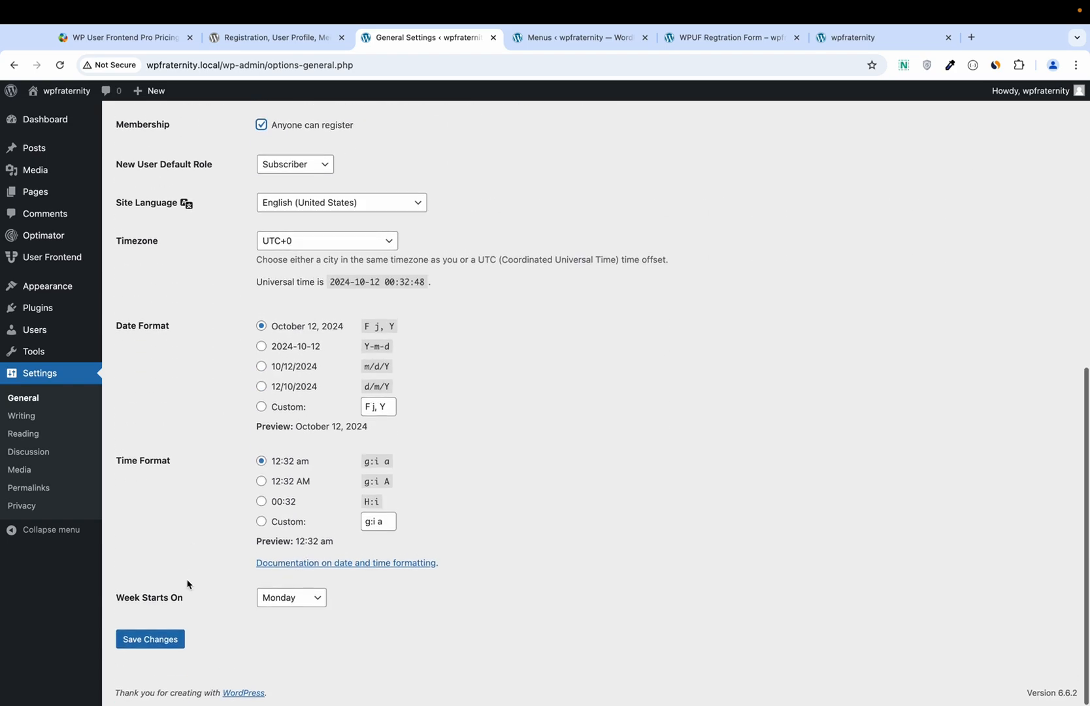
click(172, 645)
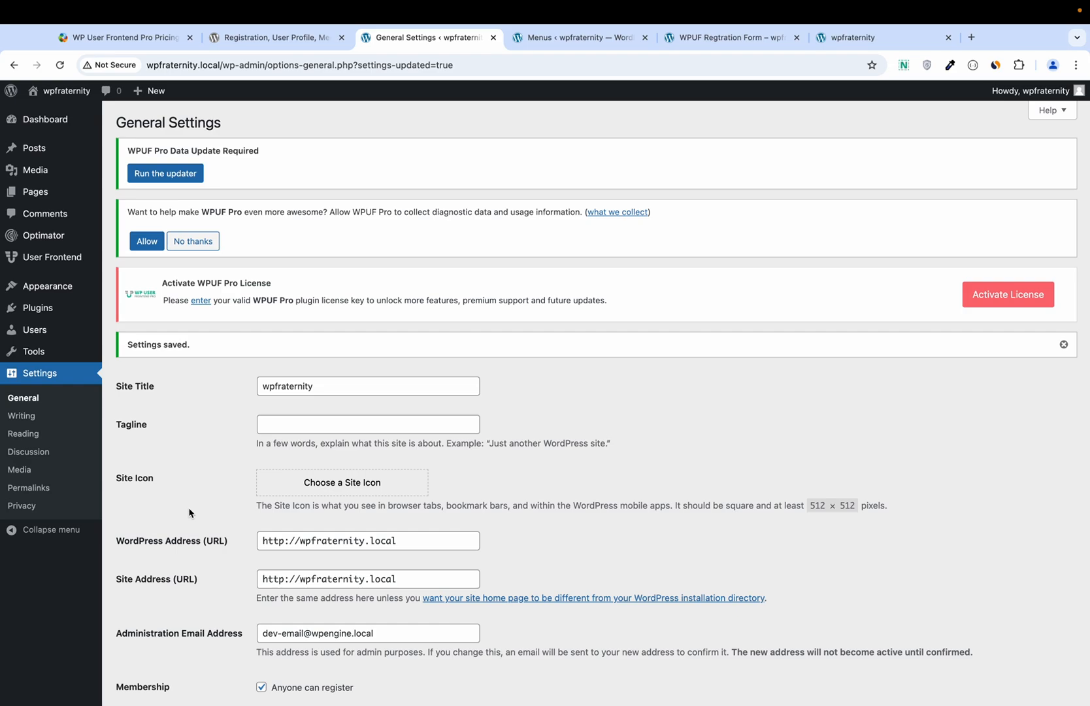
scroll(158, 491, down, 2)
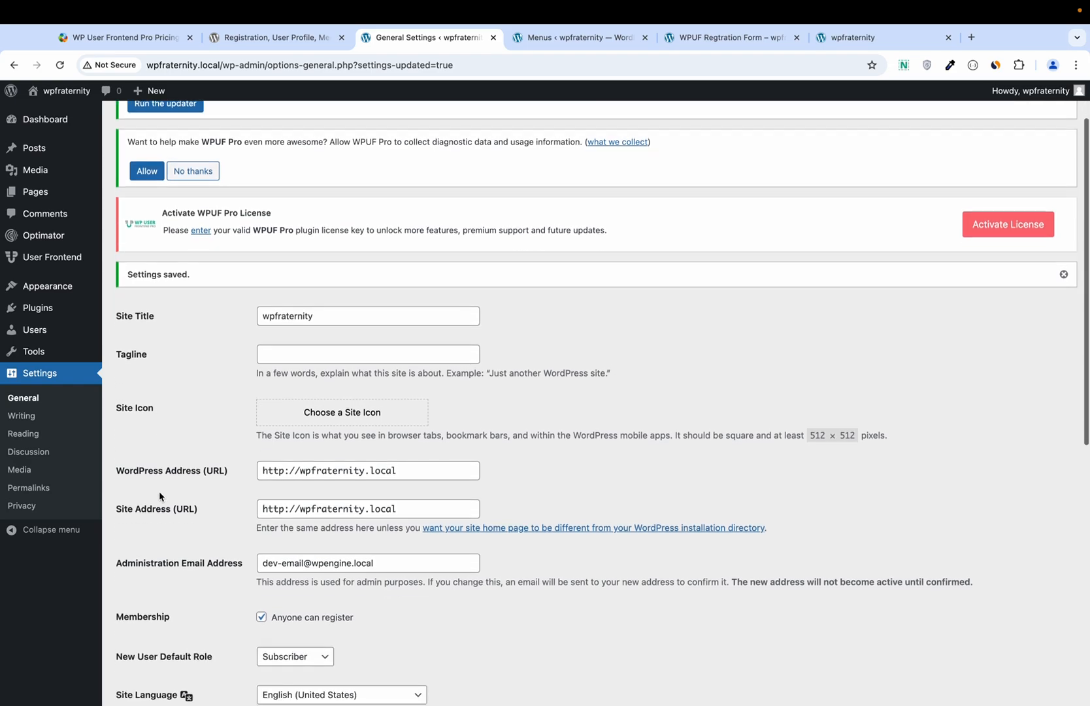
Step: Re-save the Post name permalink structure, then bring the logged-out Brave window forward
click(45, 492)
scroll(263, 477, down, 6)
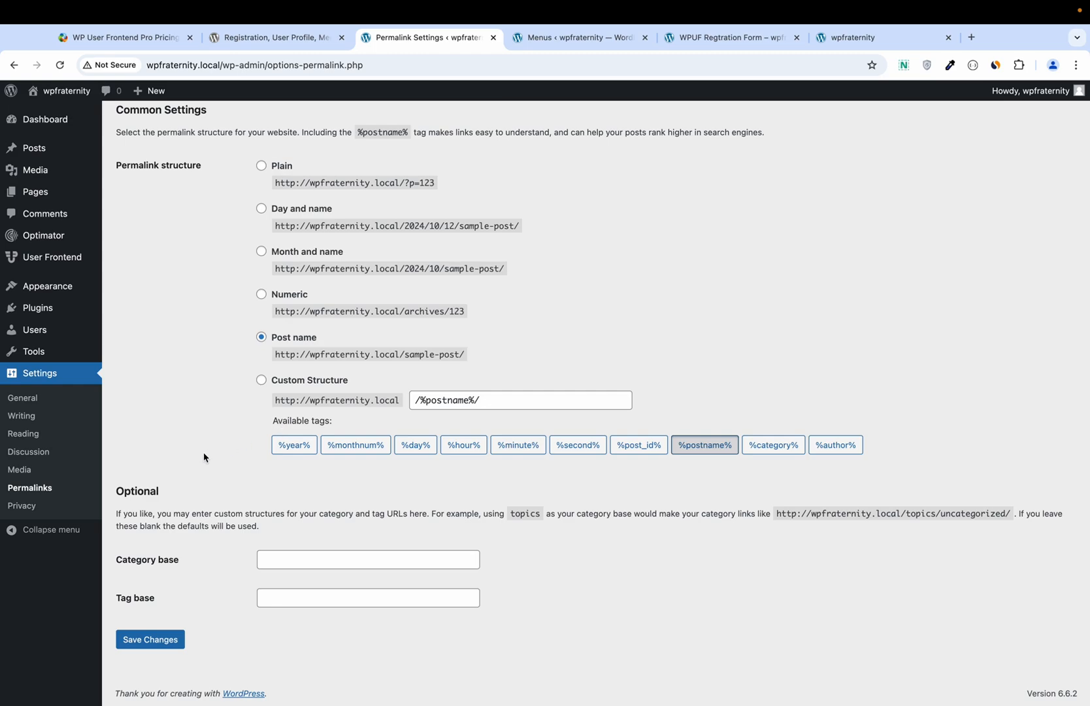
click(160, 640)
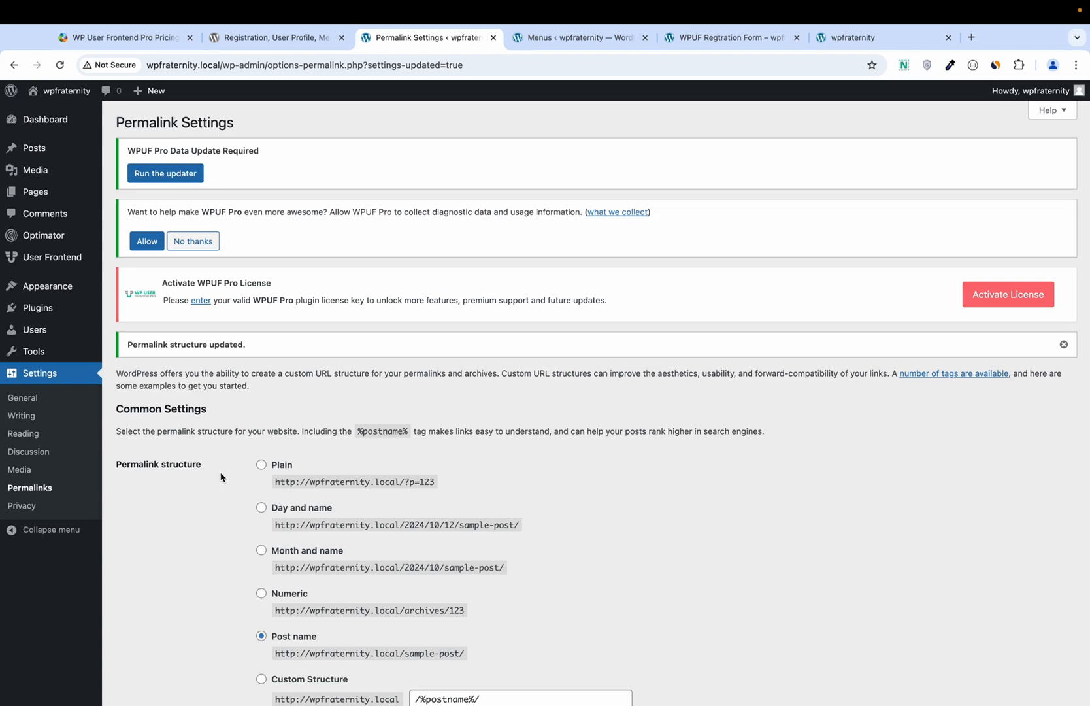
key(super+Tab)
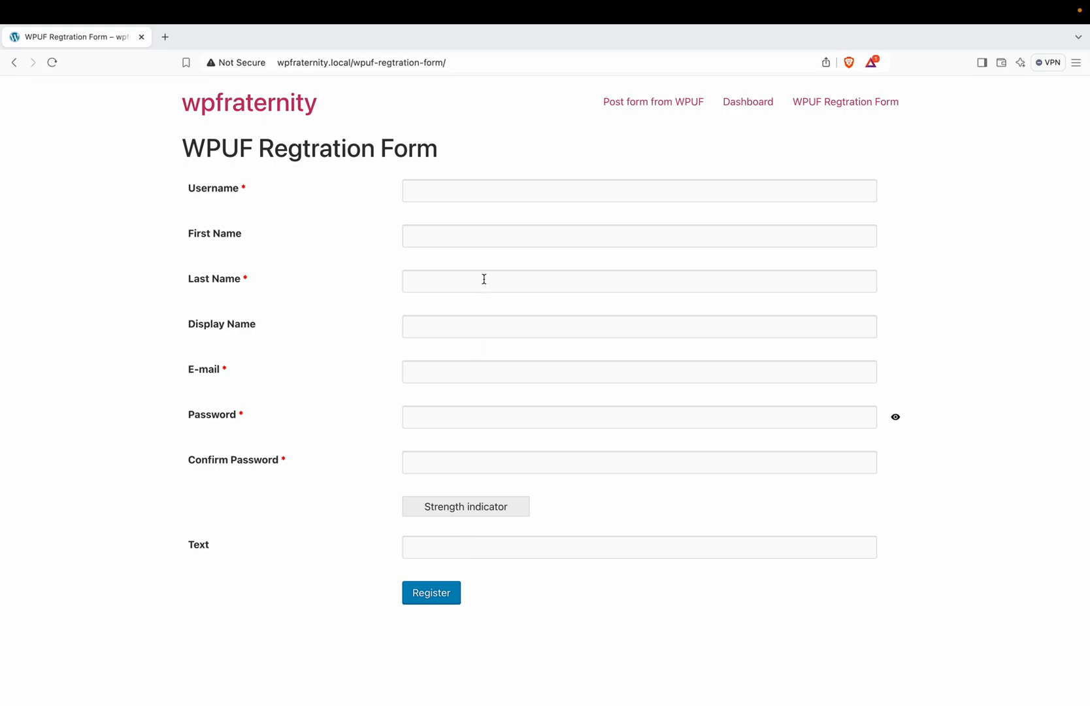
Step: Fill the registration form with username test, first name Editorial and last name Staff
click(495, 195)
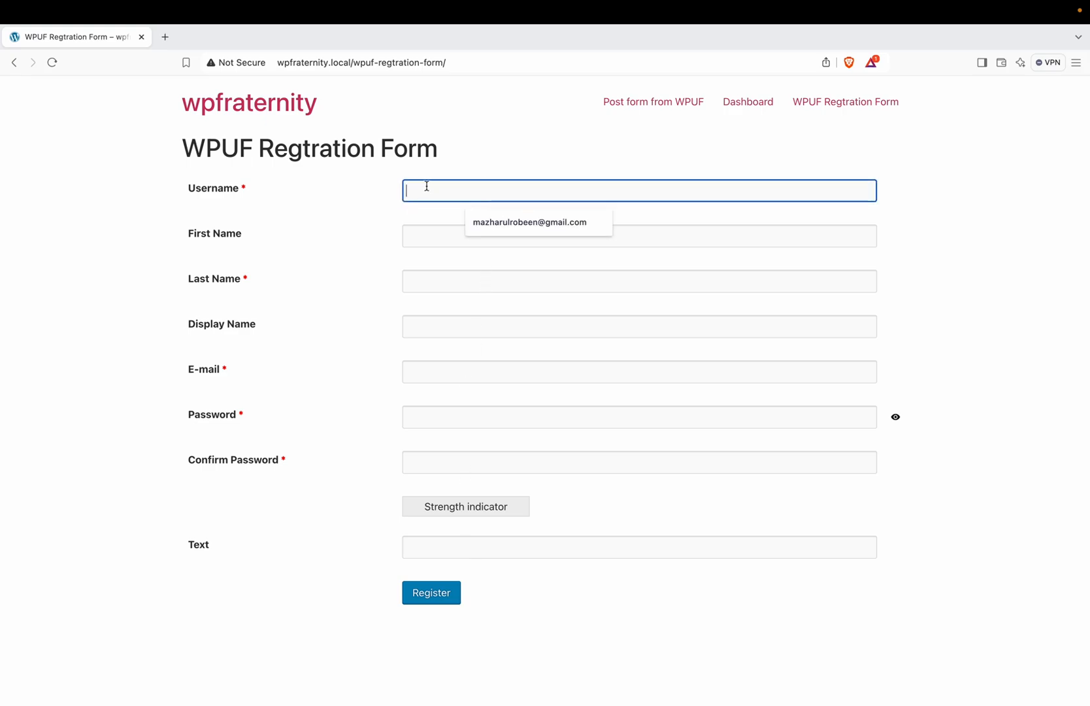
text(tes)
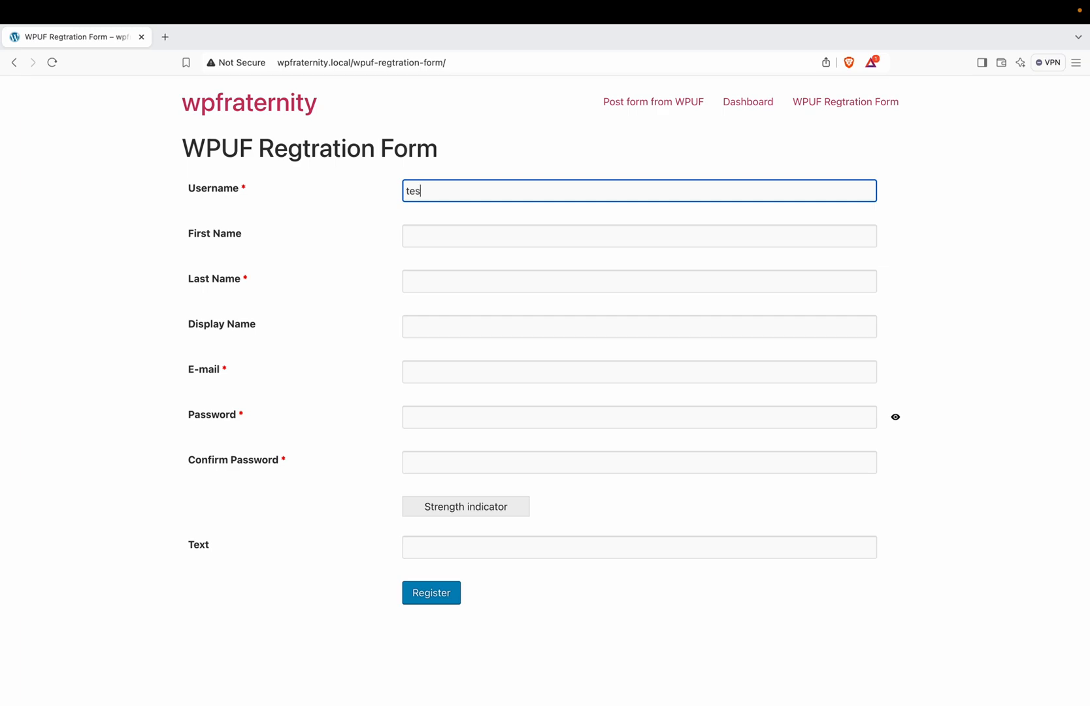
text(t@wpuf.com)
key(super+a)
click(432, 228)
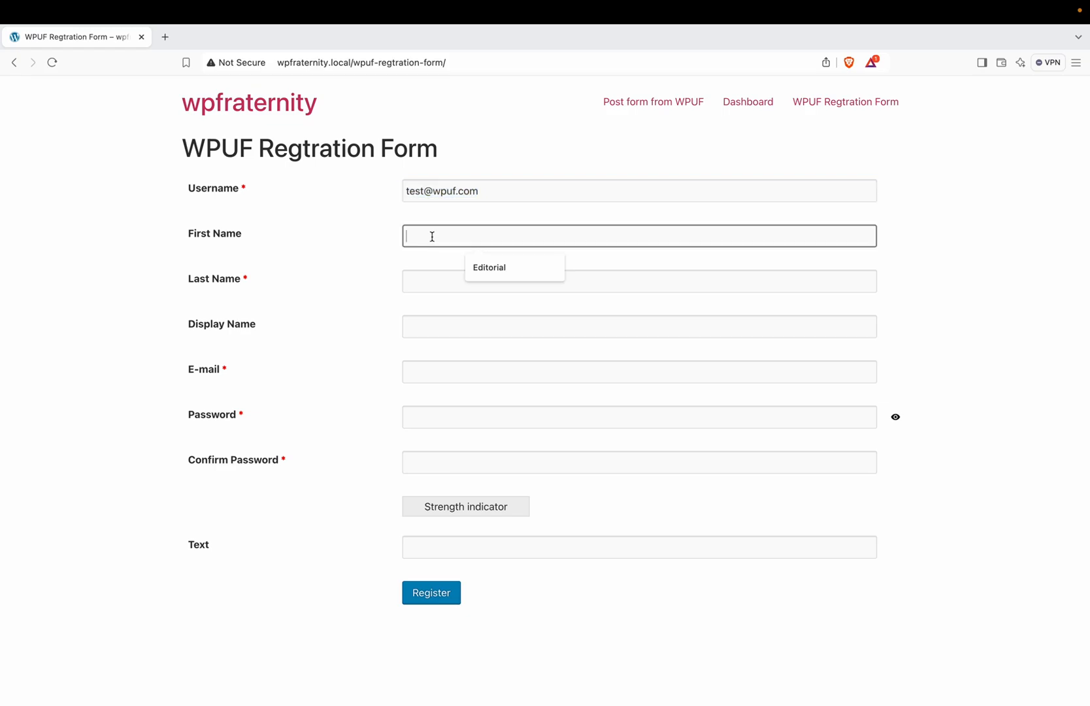
click(479, 267)
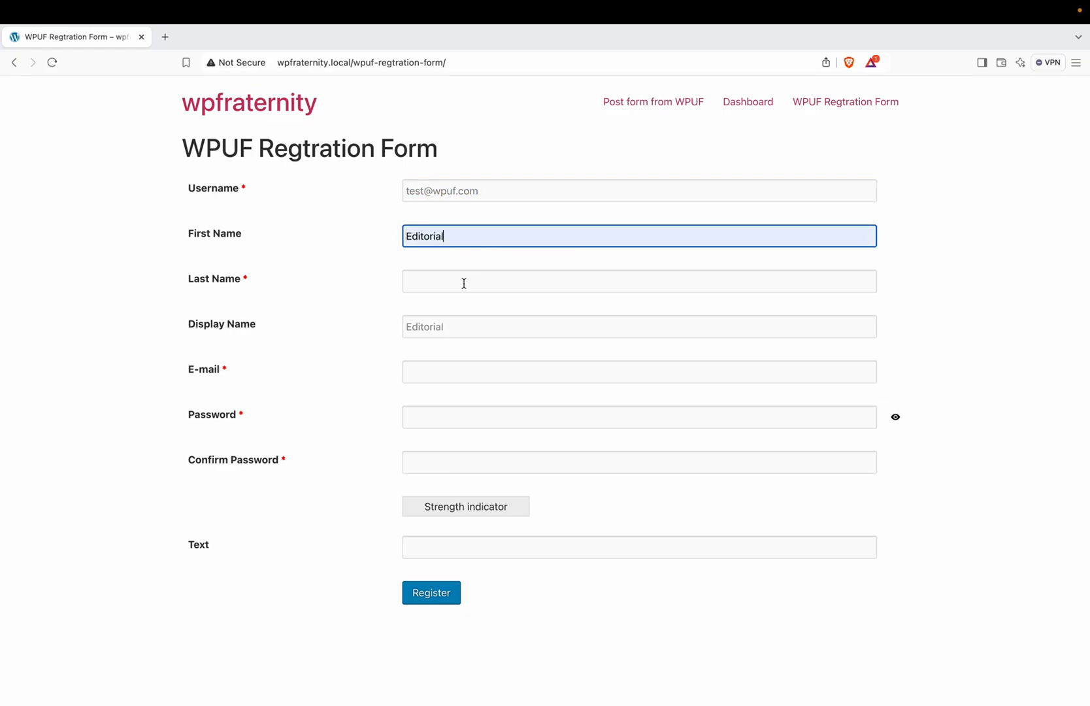
click(464, 283)
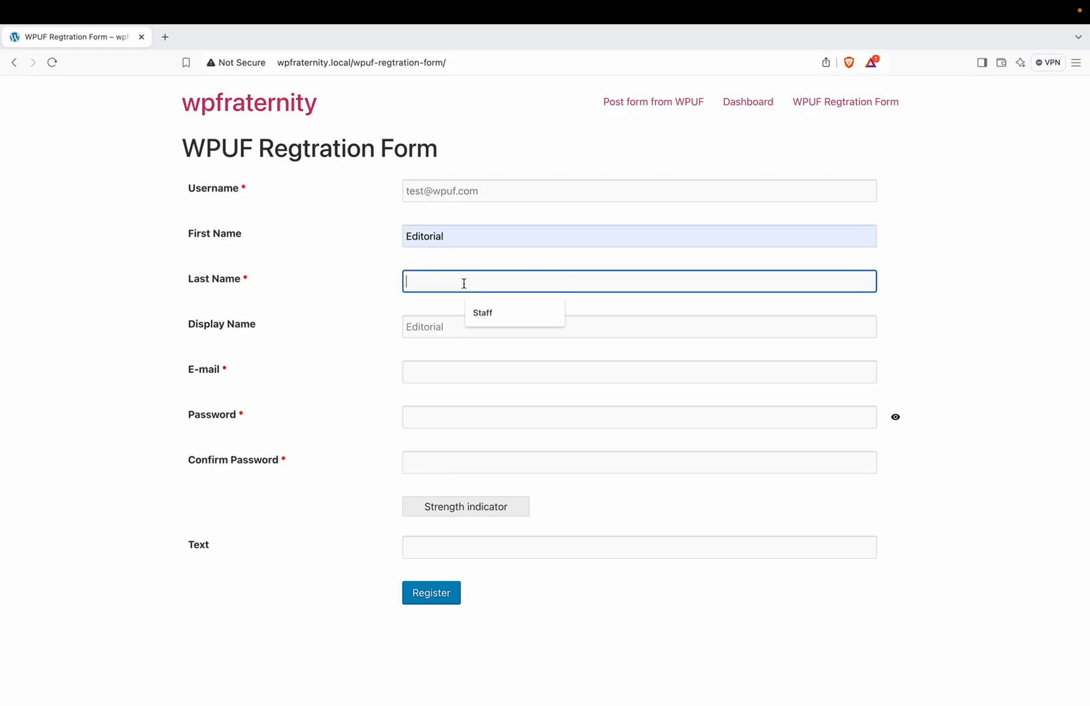
click(490, 314)
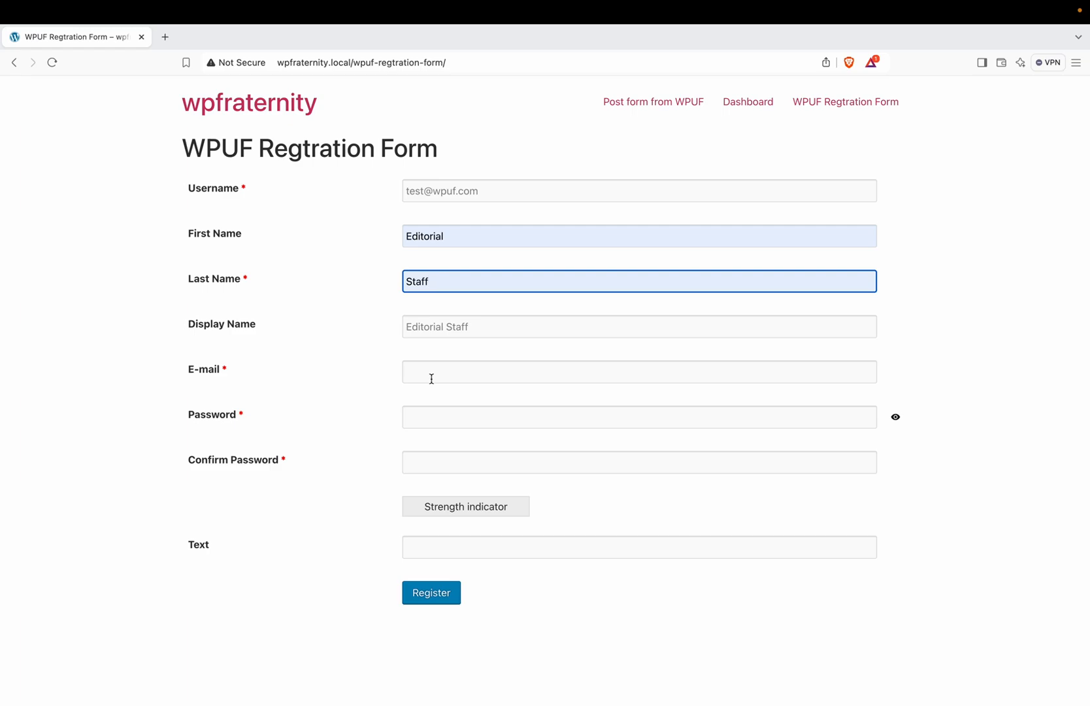
click(421, 190)
text(test)
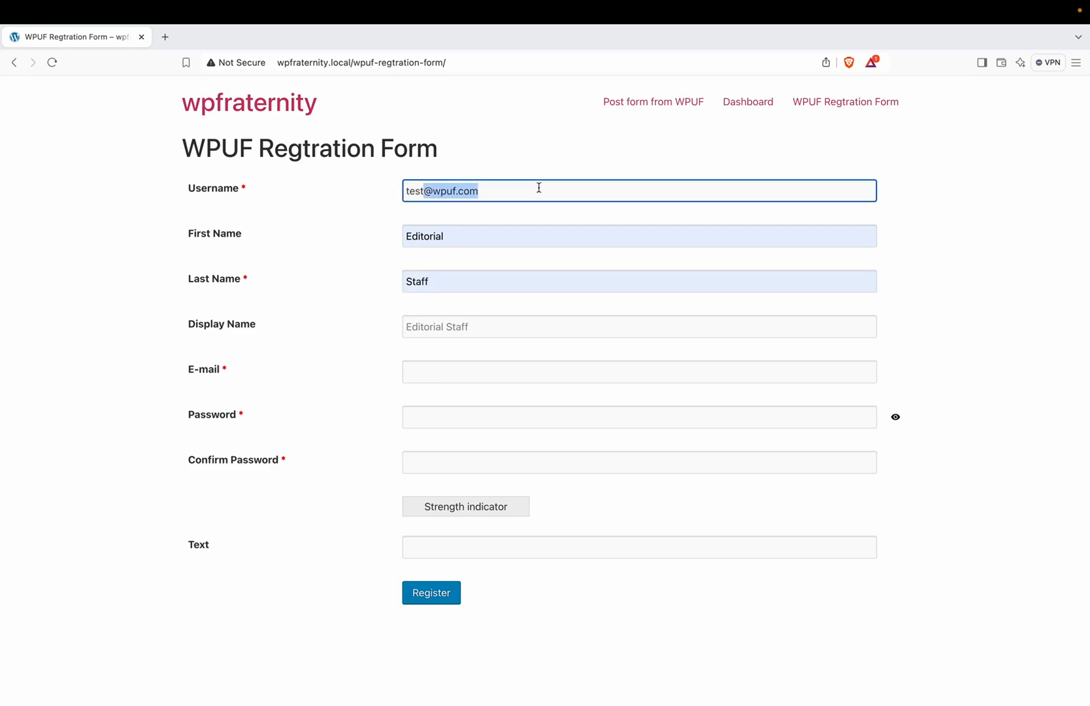
Step: Enter a test e-mail address, the password twice, and 'testin here' in the Text field
click(445, 375)
text(test@wpuf.com)
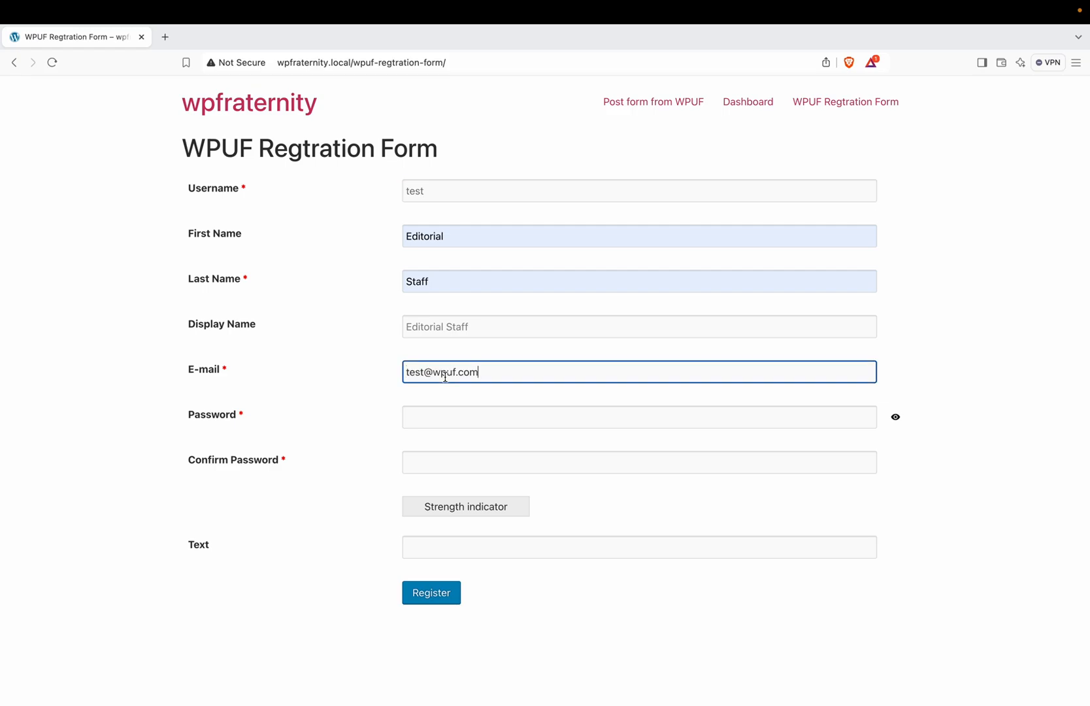
click(444, 417)
key(super+v)
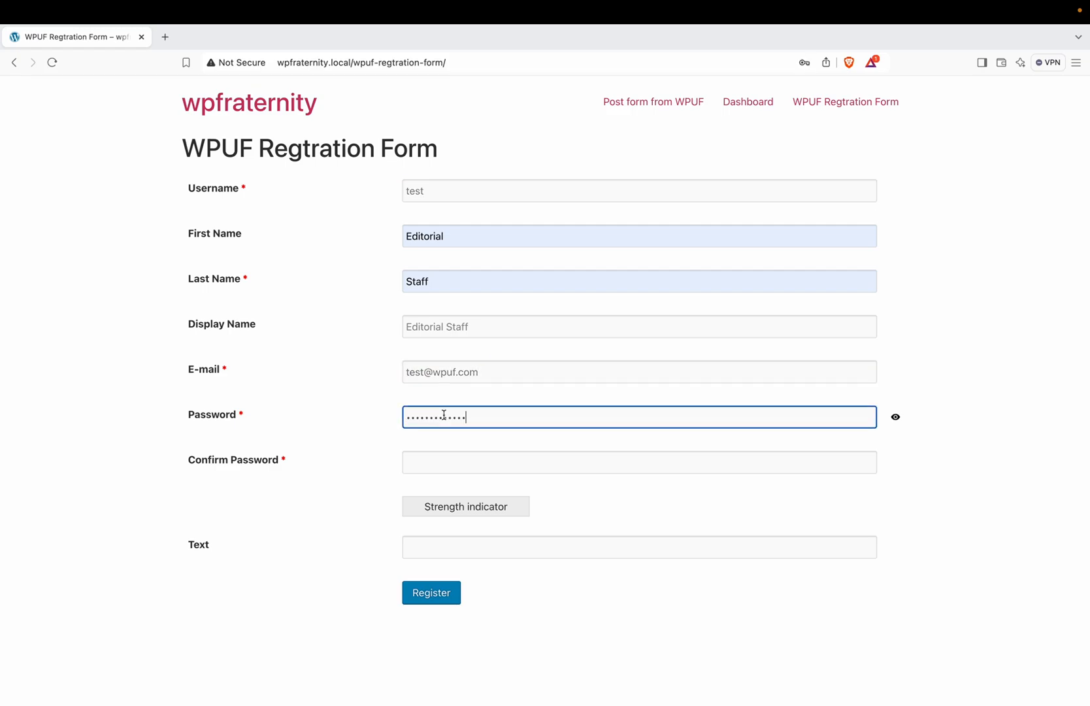
click(443, 461)
key(super+v)
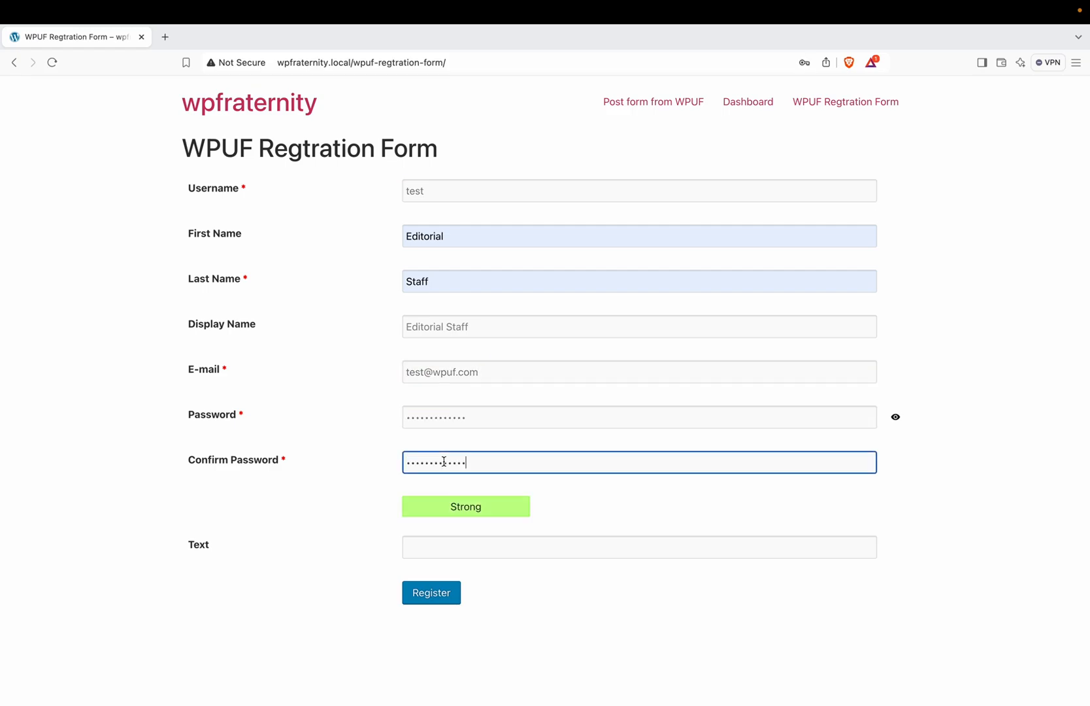
click(440, 542)
text(te)
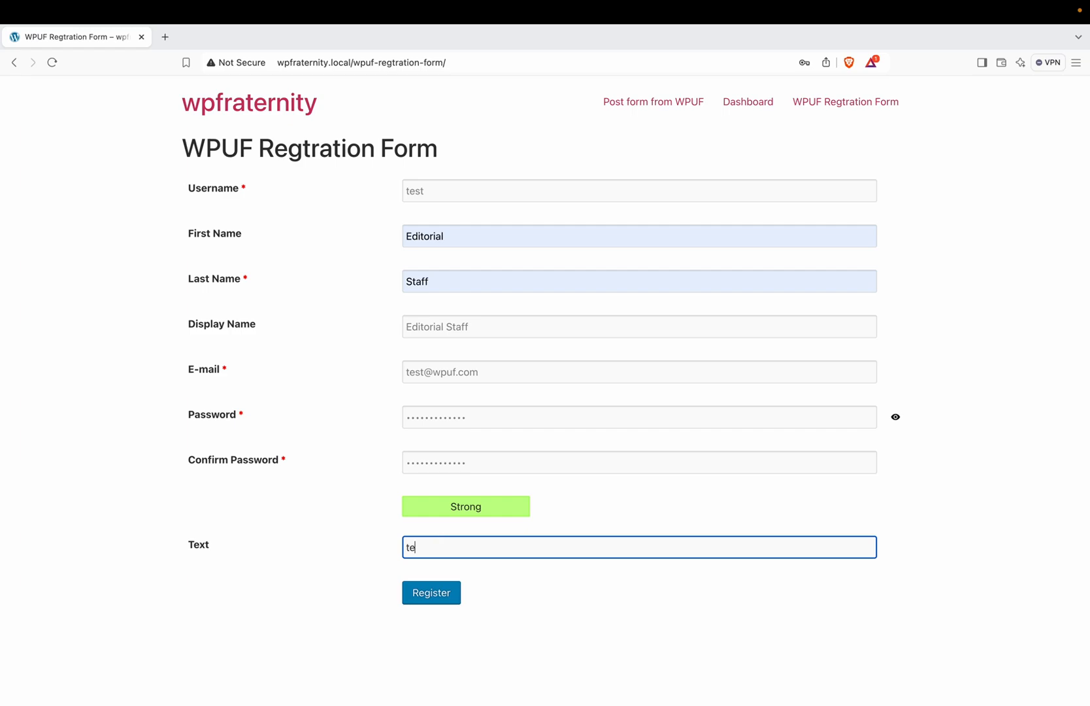
text(stin here)
Step: Submit the test user's registration, decline saving the password, and return to the admin window
click(435, 593)
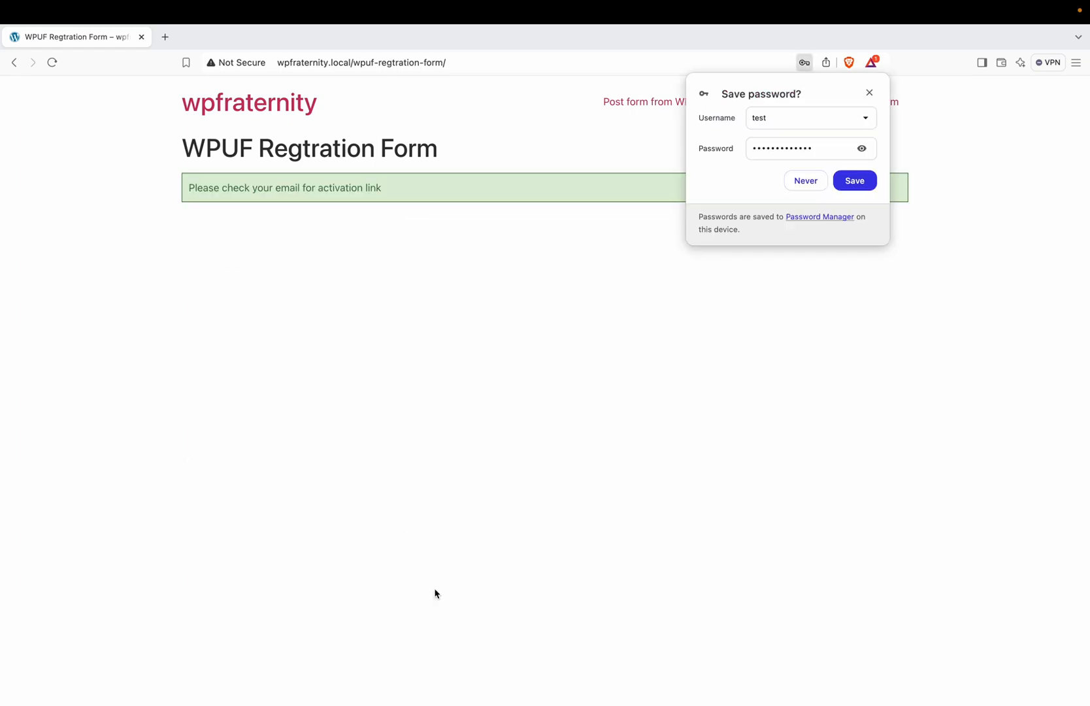
click(806, 181)
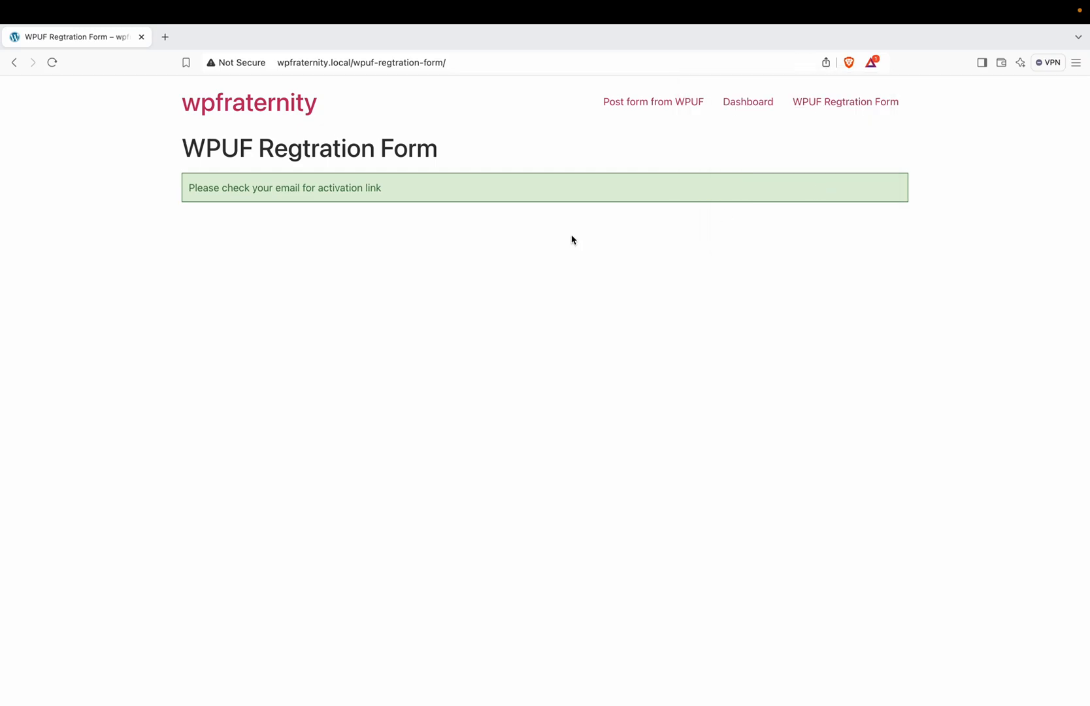
triple_click(300, 189)
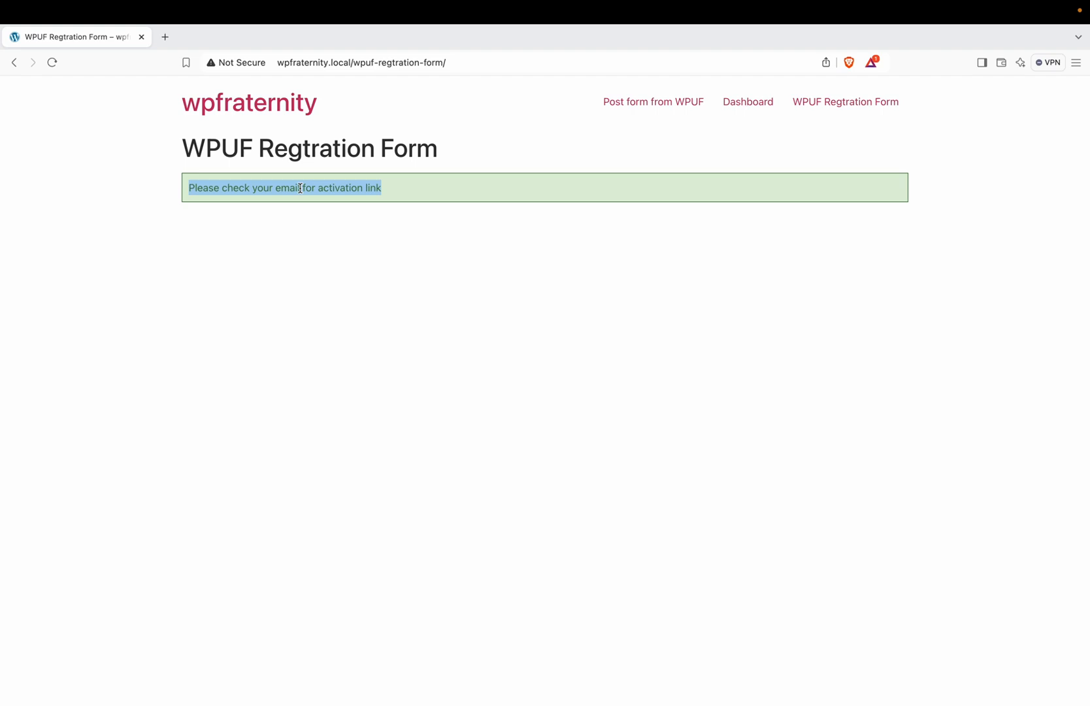
key(super+Tab)
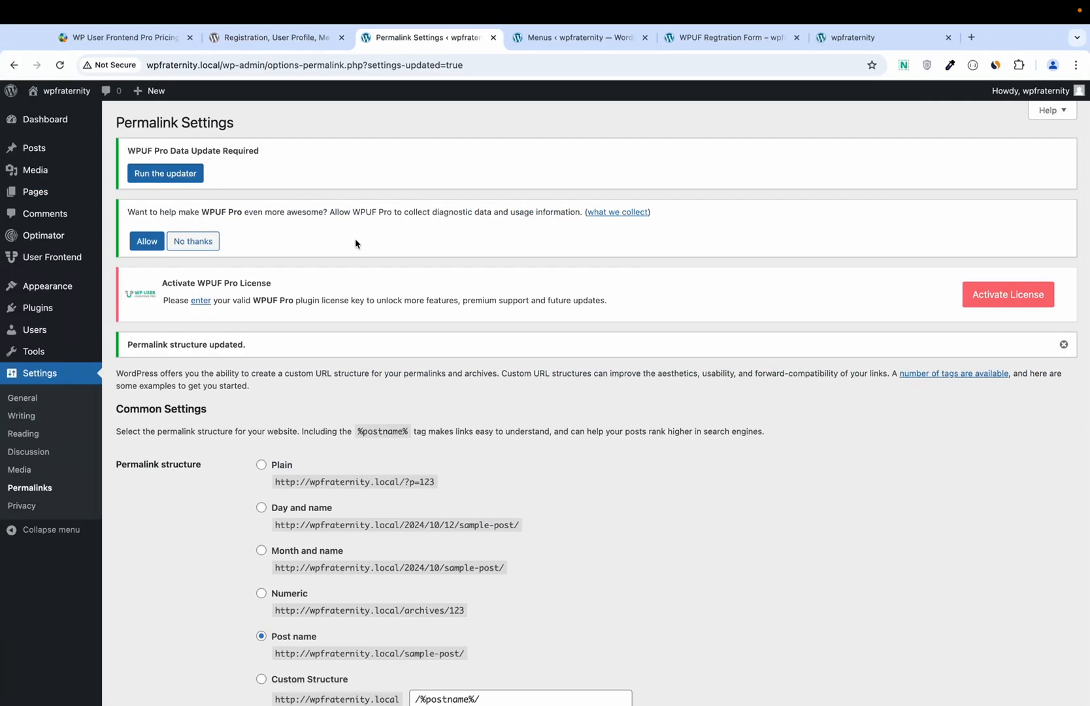